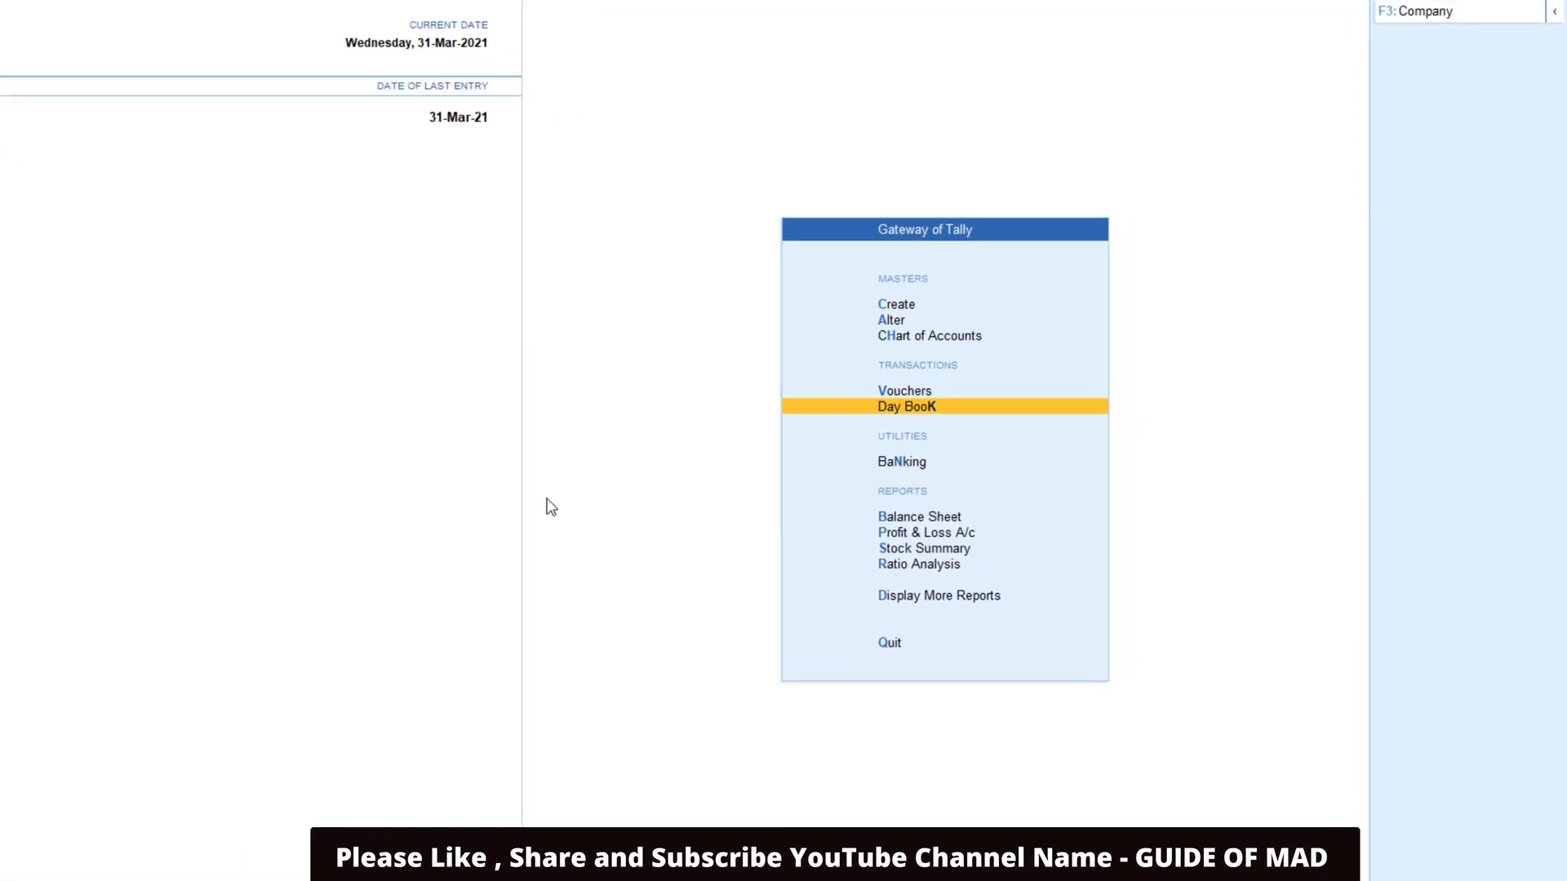
Show the Day Book for the period 1-Apr-20 to 31-Mar-21
key(Return)
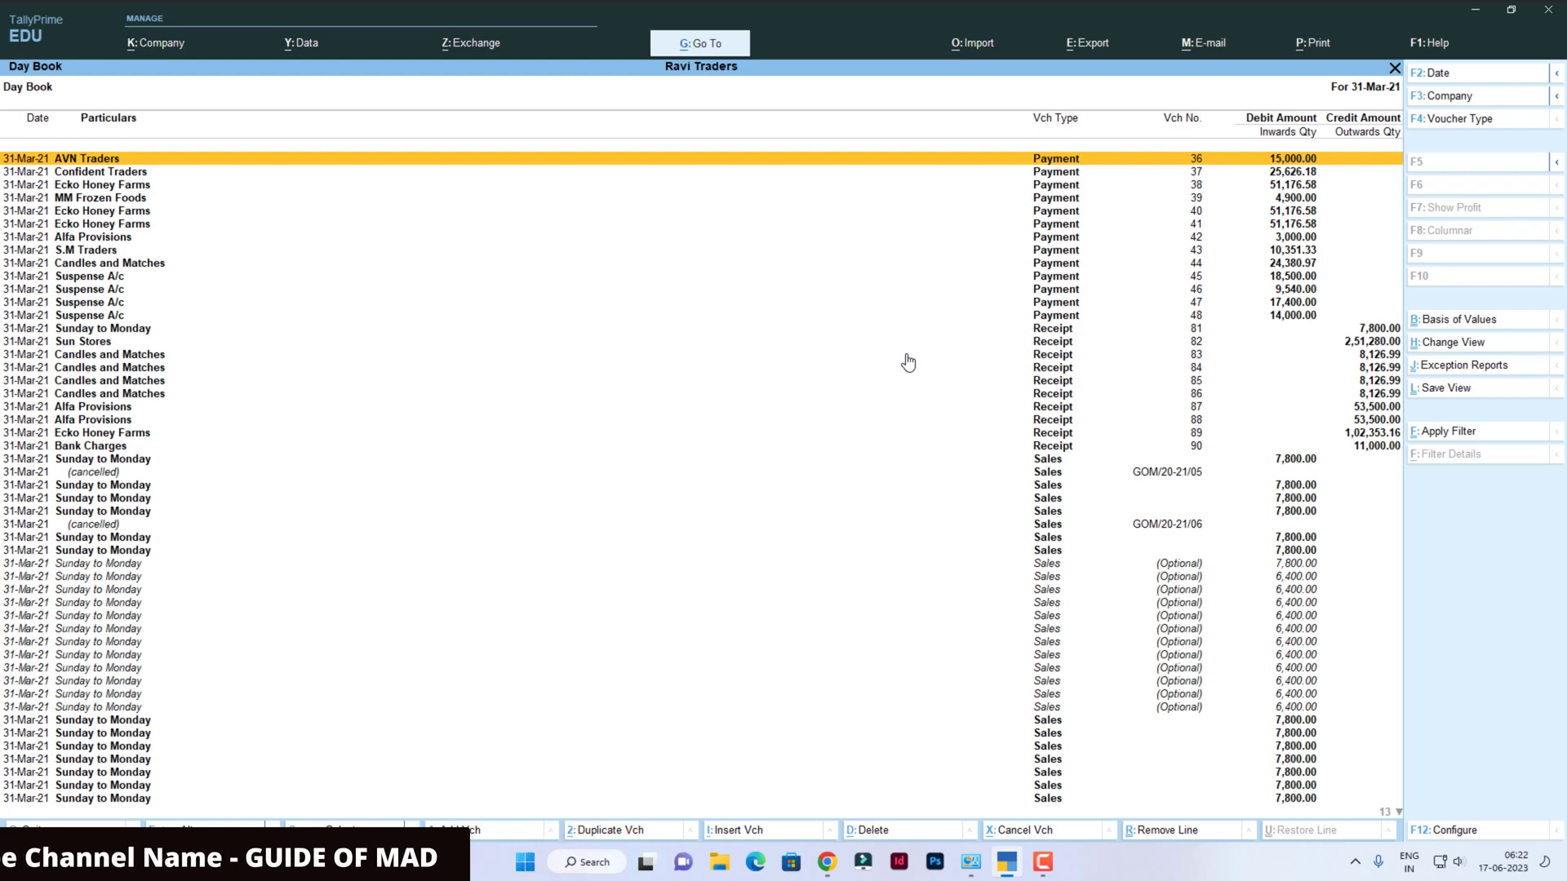
key(F2)
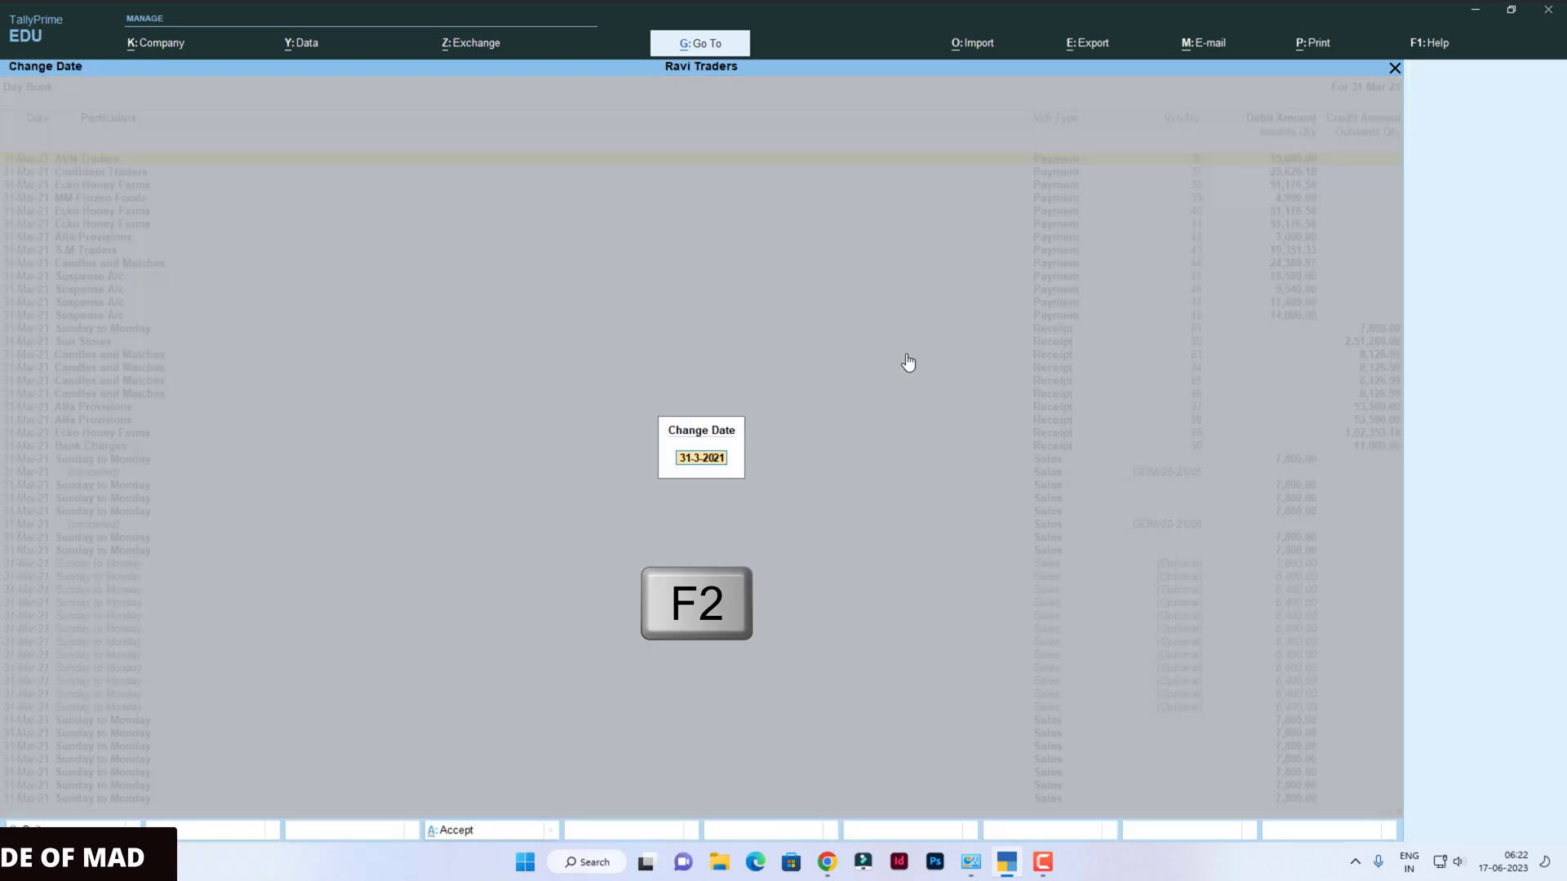
key(space)
key(Return)
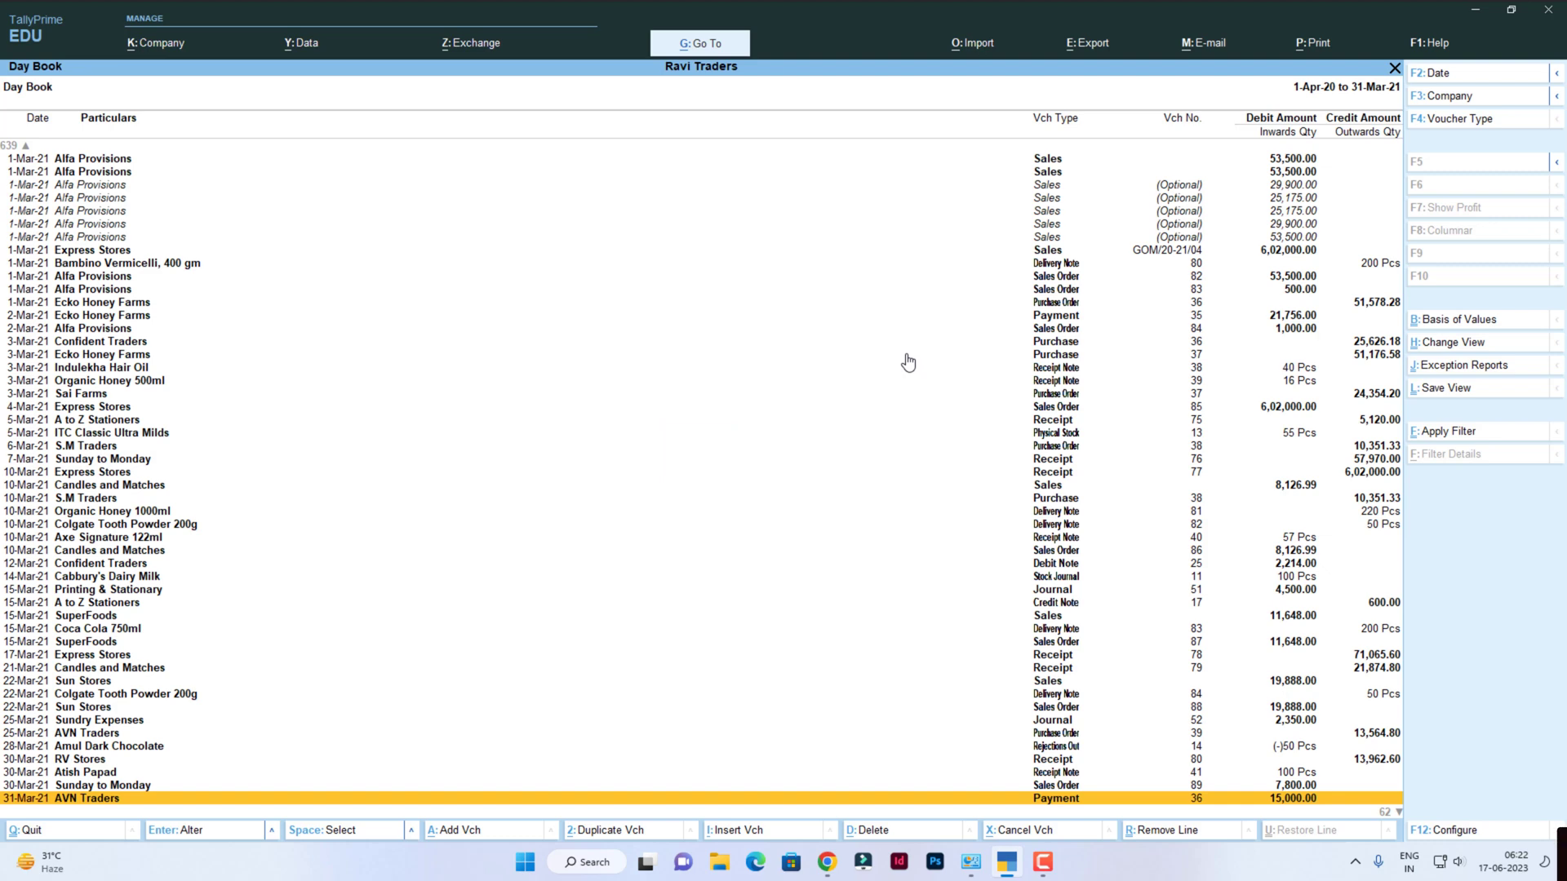
Apply a basic filter to the Day Book vouchers that looks for "Sales"
key(alt+F12)
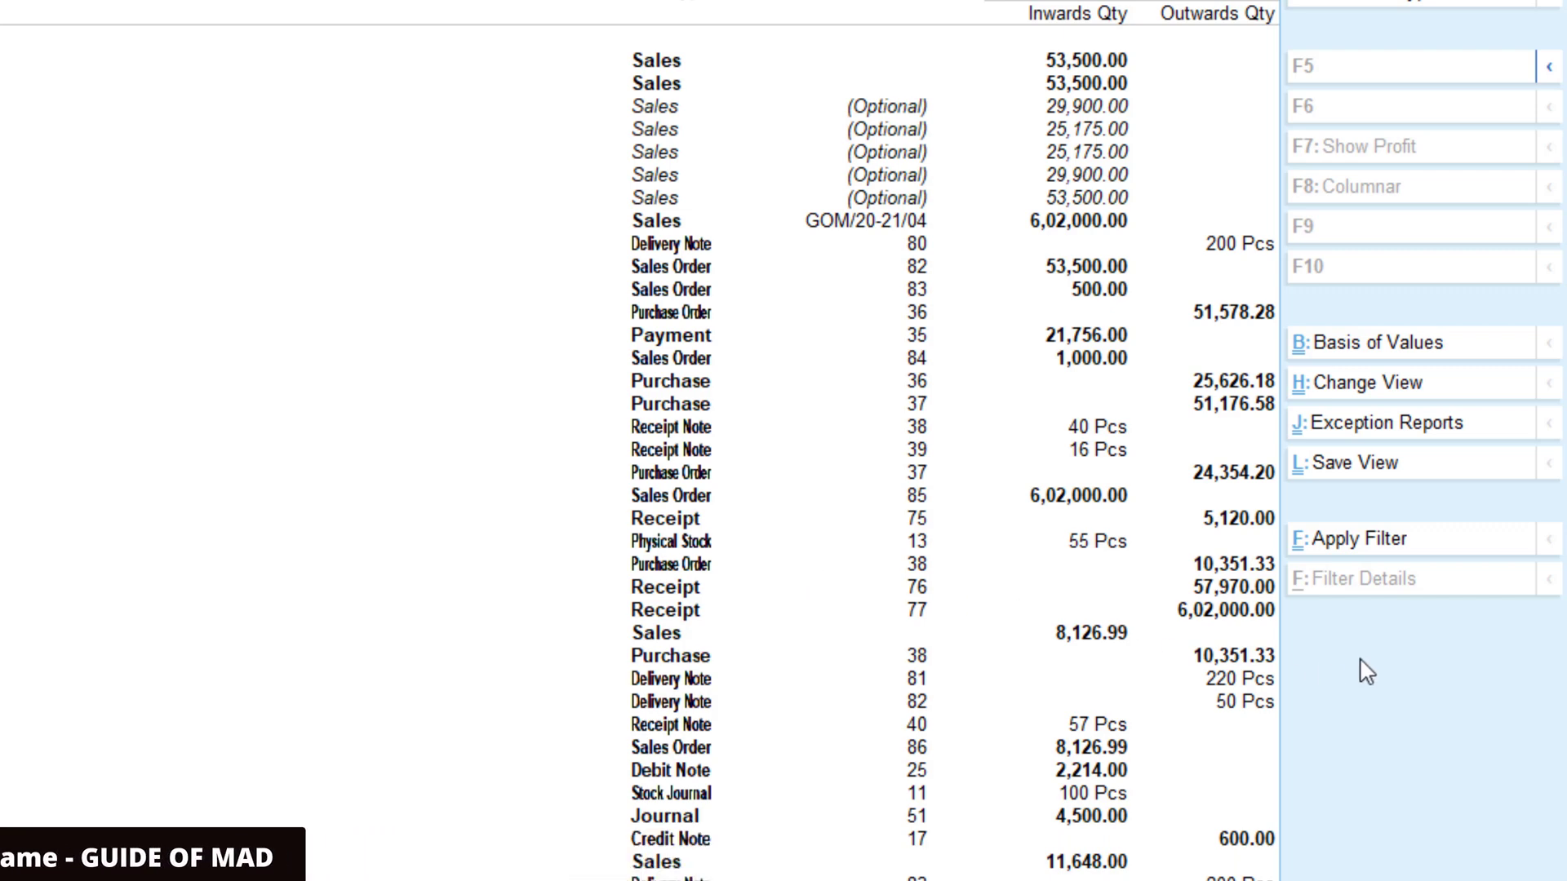
key(ctrl+f)
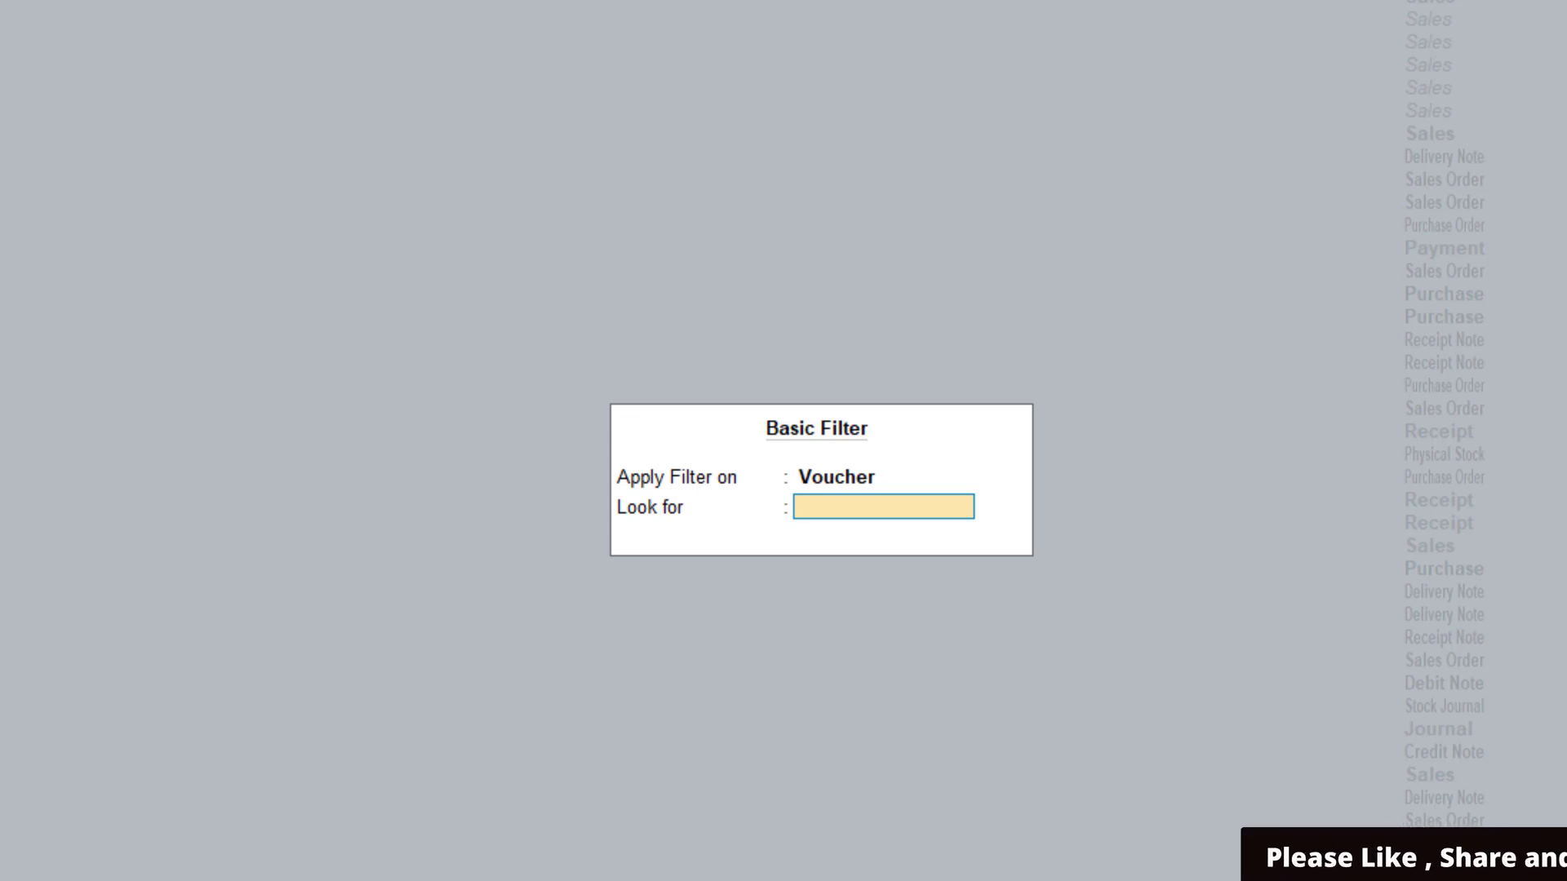
text(S)
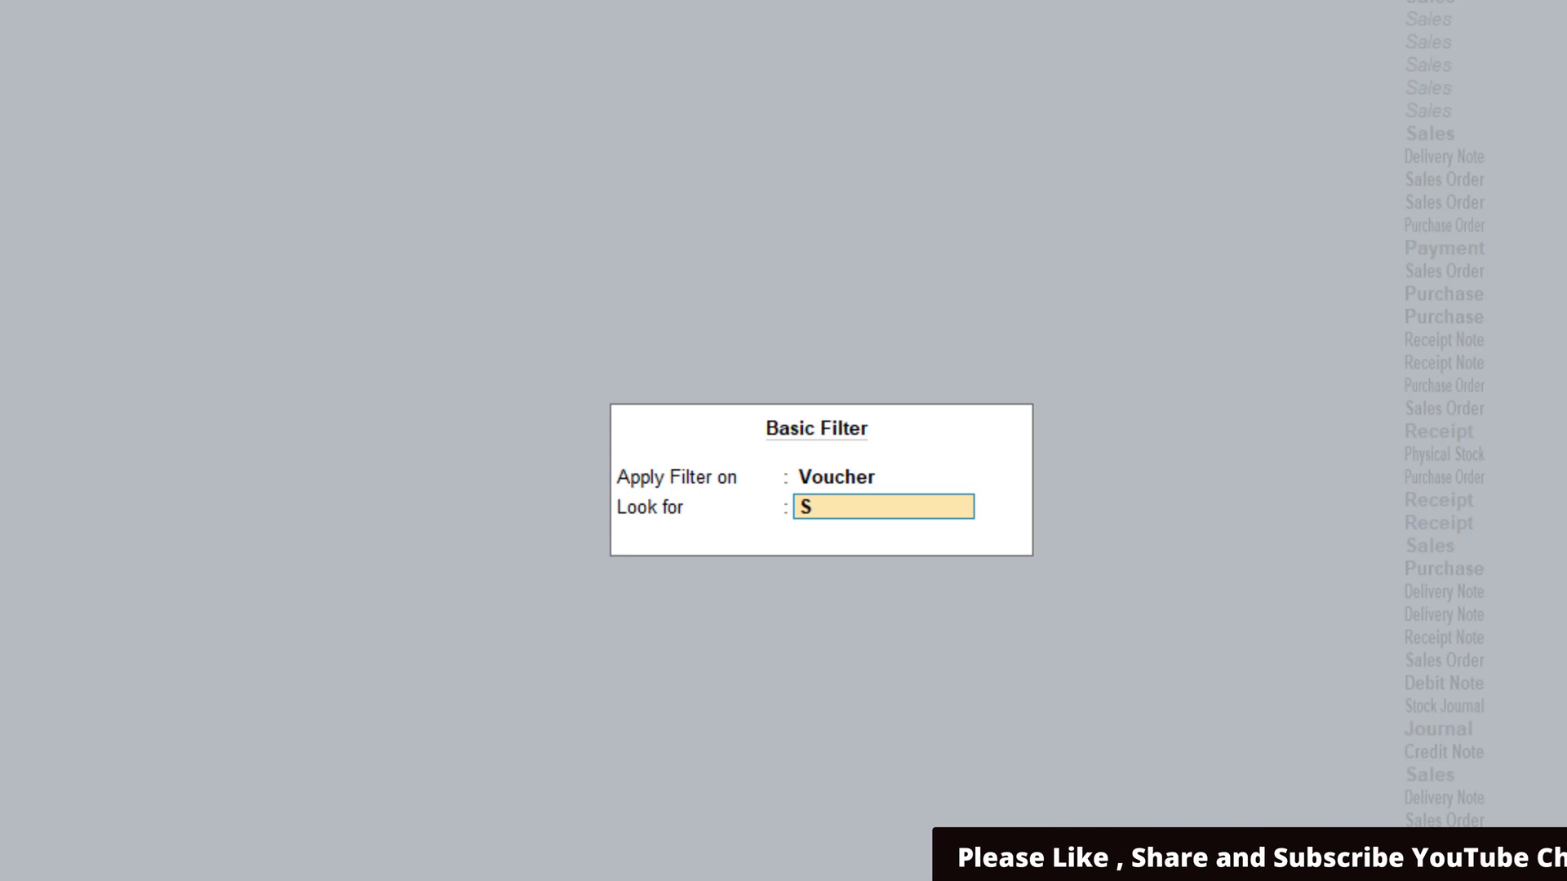
text(ales)
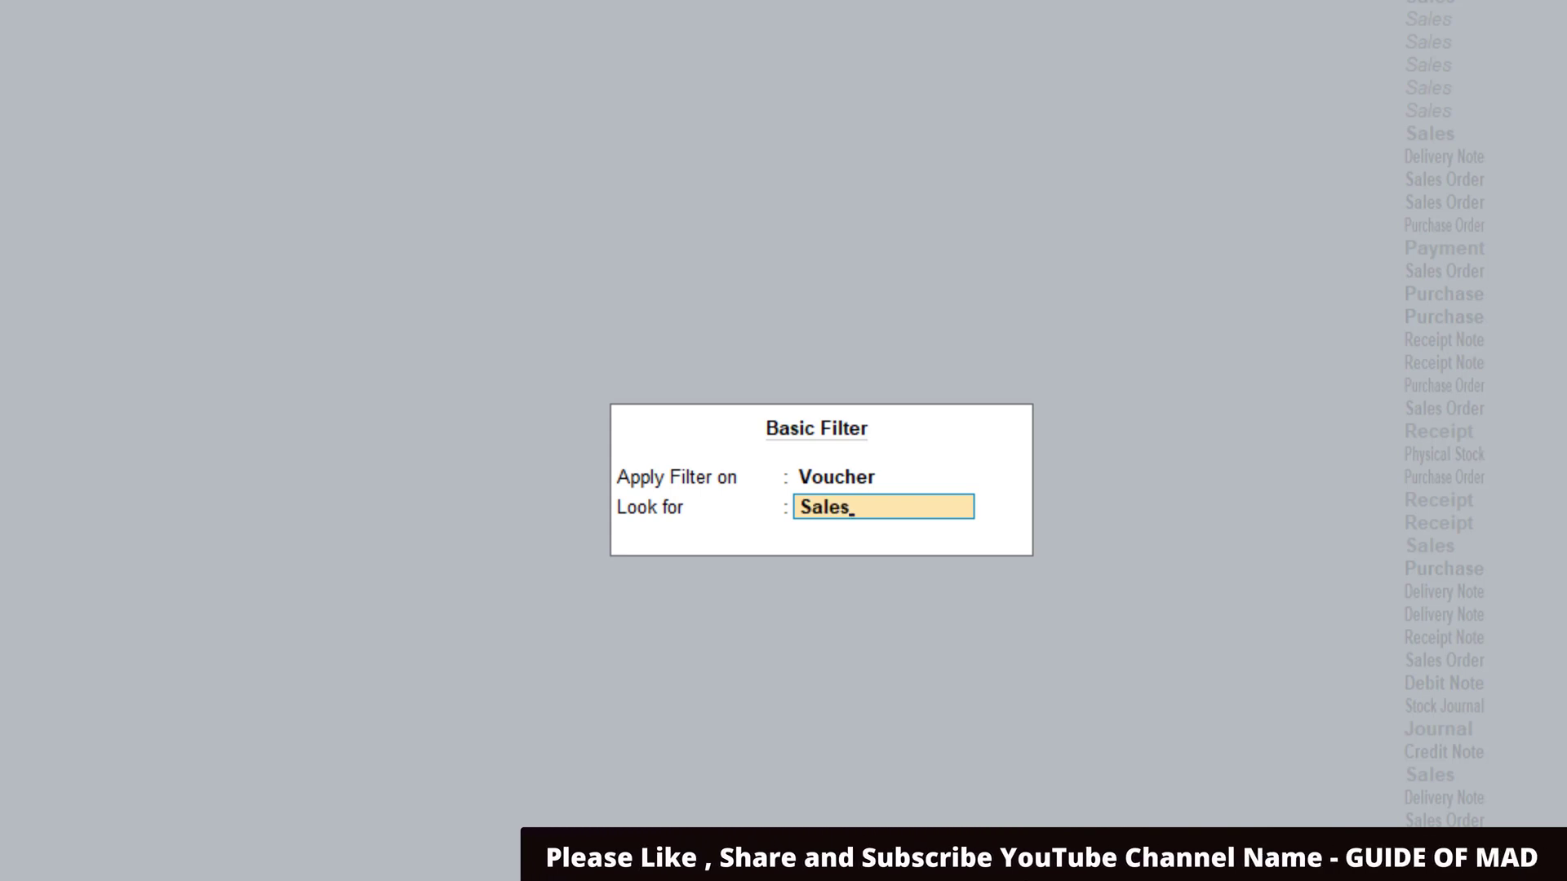
key(Return)
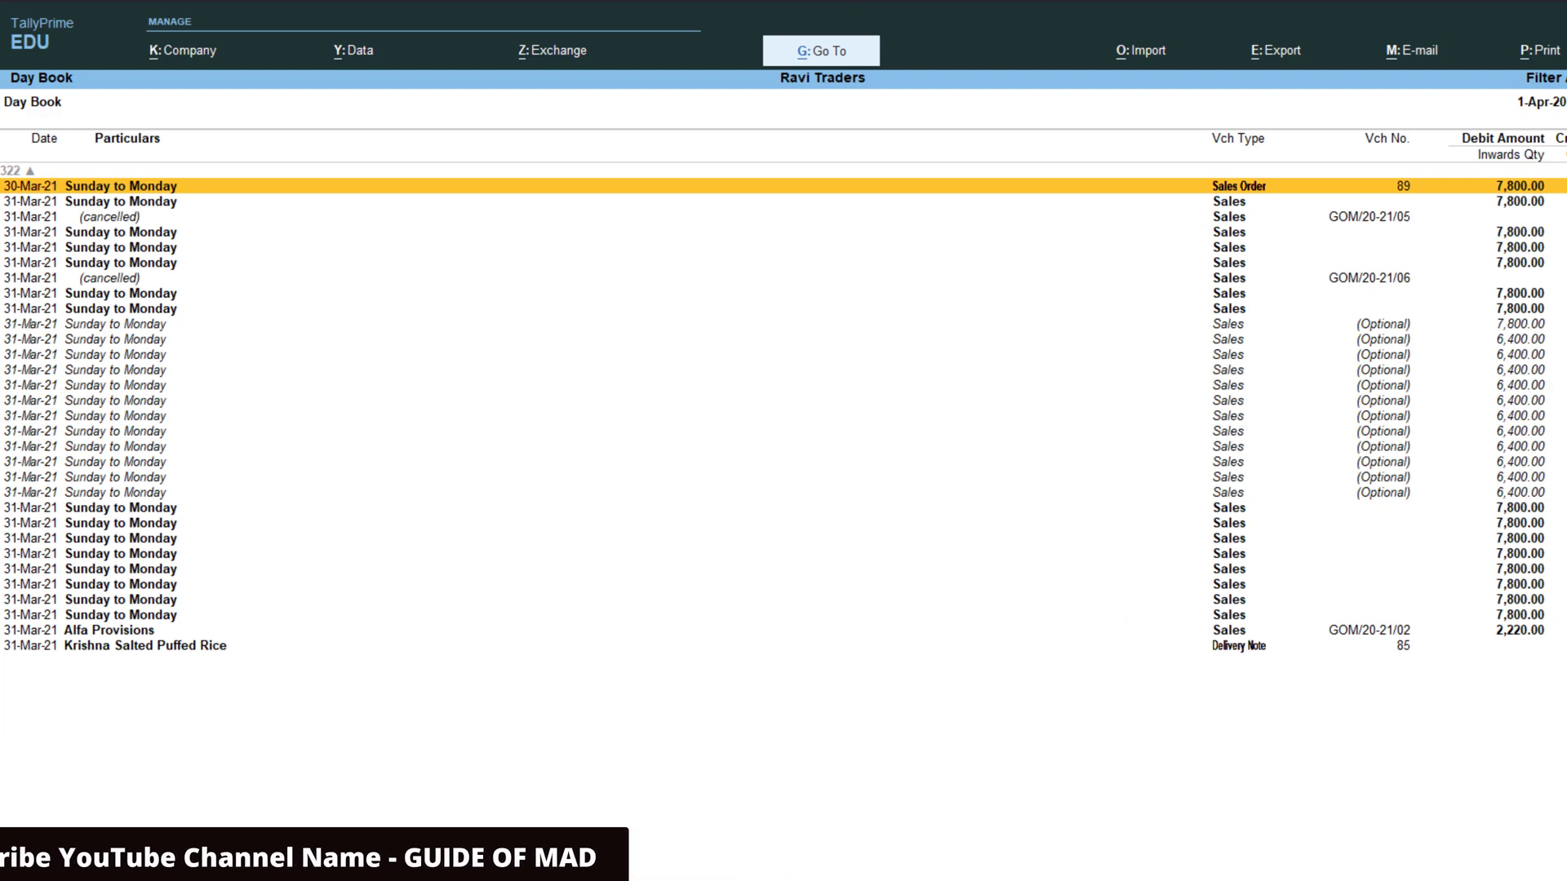
Look back through the Sales-filtered Day Book entries from March 2021 to June 2020, checking their voucher types
key(Up)
key(Up)
key(Up)
key(Up)
key(Up)
key(Up)
key(Up)
key(Up)
key(Up)
key(Up)
key(Up)
key(Up)
key(Up)
key(Up)
key(Up)
key(Up)
key(Up)
key(Up)
key(Up)
key(Up)
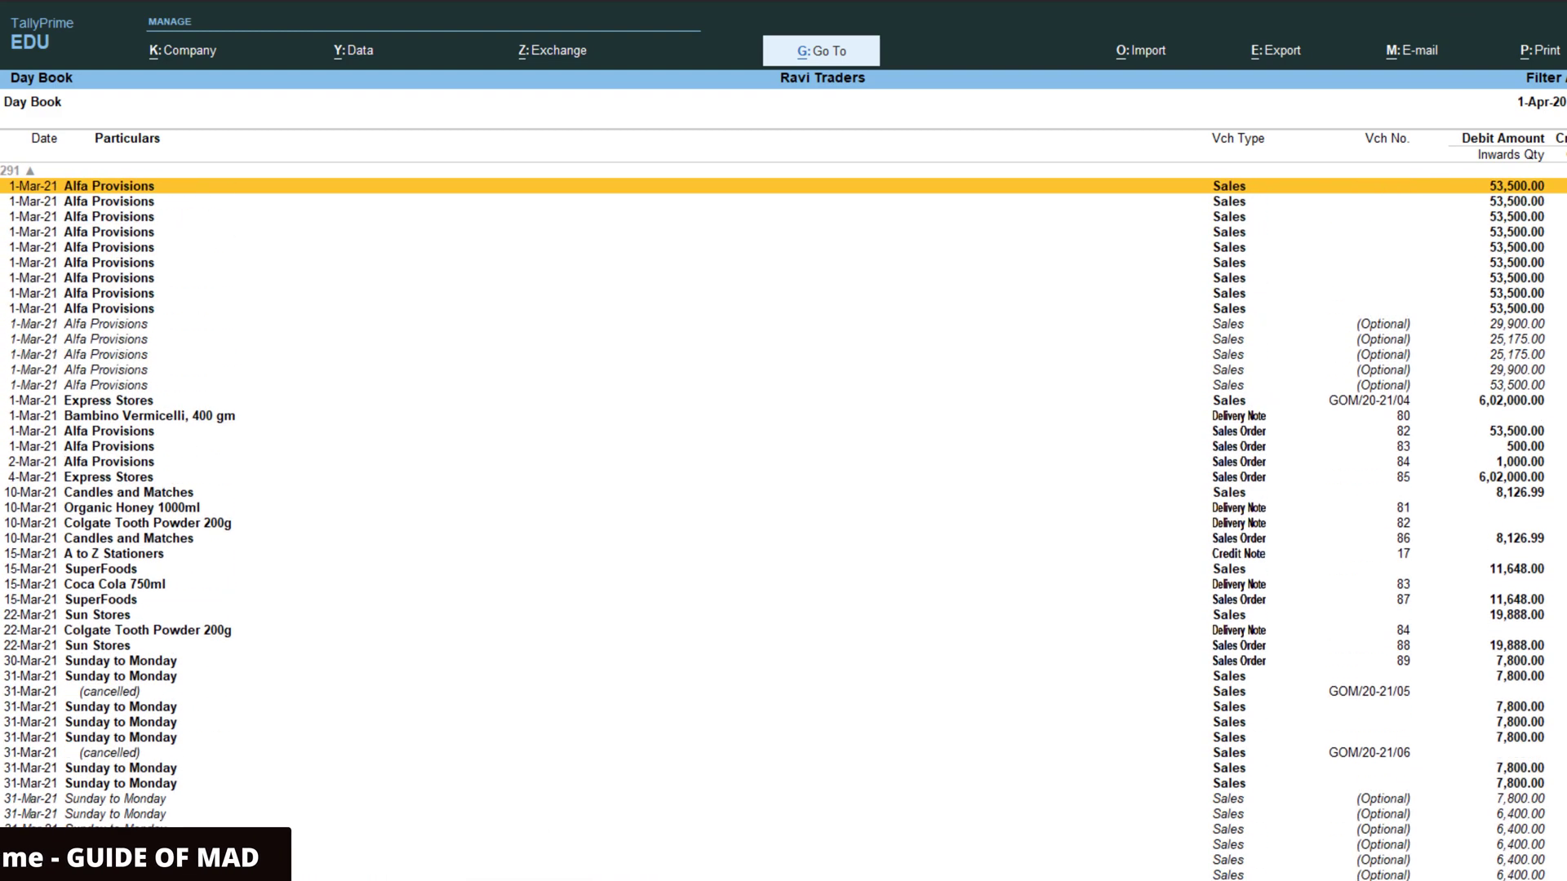
key(Up)
key(Up)
key(Up)
key(Up)
key(Up)
key(Up)
key(Up)
key(Up)
key(Up)
key(Up)
key(Up)
key(Up)
key(Up)
key(Up)
key(Up)
key(Up)
key(Up)
key(Up)
key(Up)
key(Up)
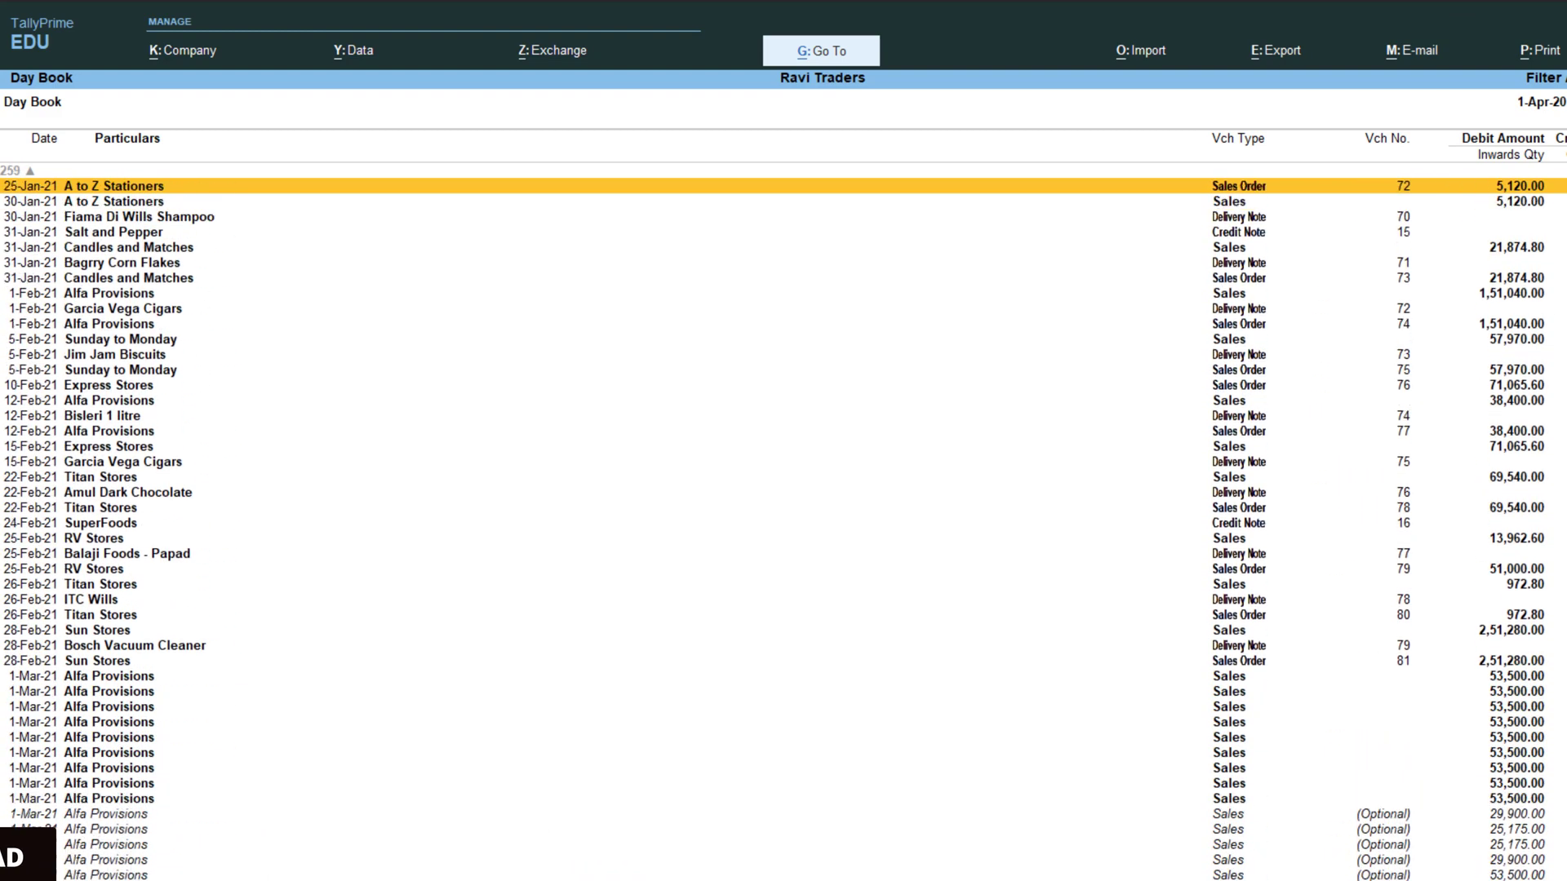
key(Up)
key(Up)
key(Up)
key(Up)
key(Up)
key(Up)
key(Up)
key(Up)
key(Up)
key(Up)
key(Up)
key(Up)
key(Up)
key(Up)
key(Up)
key(Up)
key(Up)
key(Up)
key(Up)
key(Up)
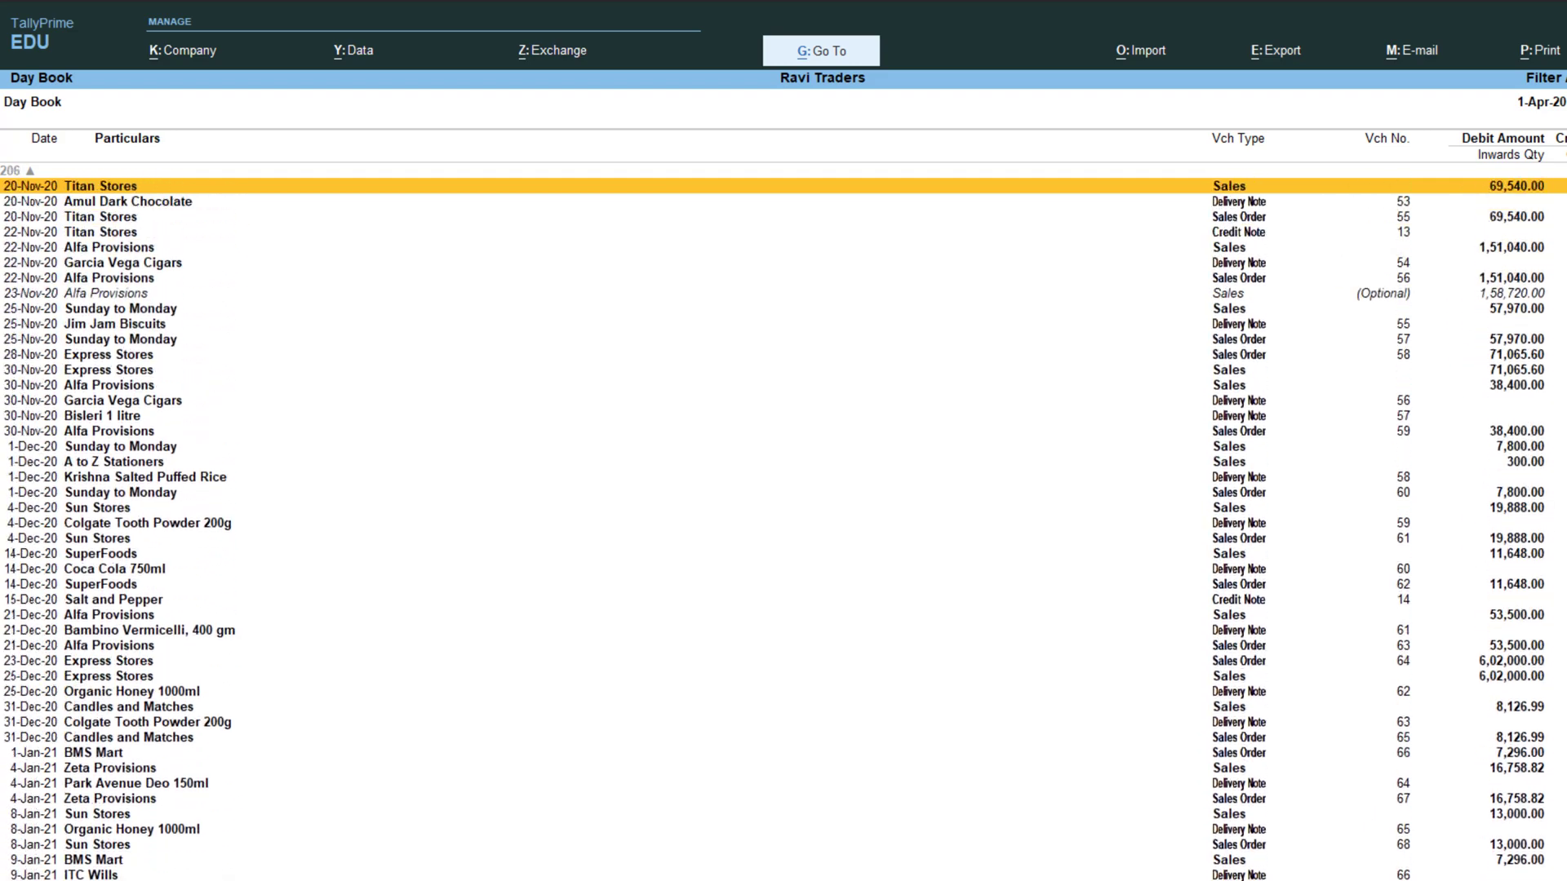
key(Up)
key(Up)
key(Up)
key(Up)
key(Up)
key(Up)
key(Up)
key(Up)
key(Up)
key(Up)
key(Up)
key(Up)
key(Up)
key(Up)
key(Up)
key(Up)
key(Up)
key(Up)
key(Up)
key(Up)
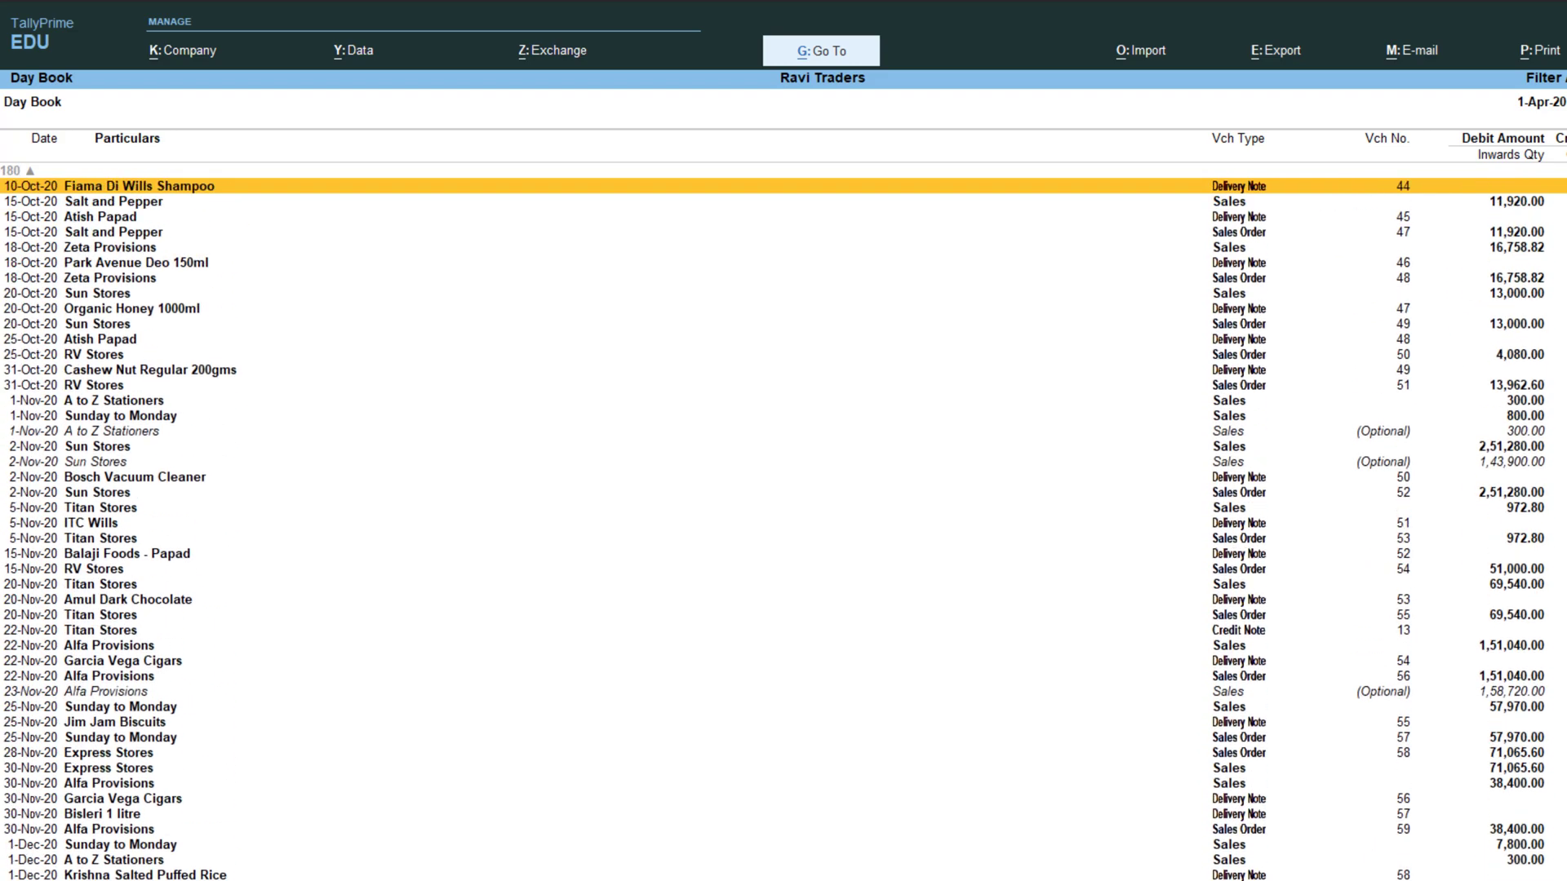
key(Up)
key(Up)
key(Up)
key(Up)
key(Up)
key(Up)
key(Up)
key(Up)
key(Up)
key(Up)
key(Up)
key(Up)
key(Up)
key(Up)
key(Up)
key(Up)
key(Up)
key(Up)
key(Up)
key(Up)
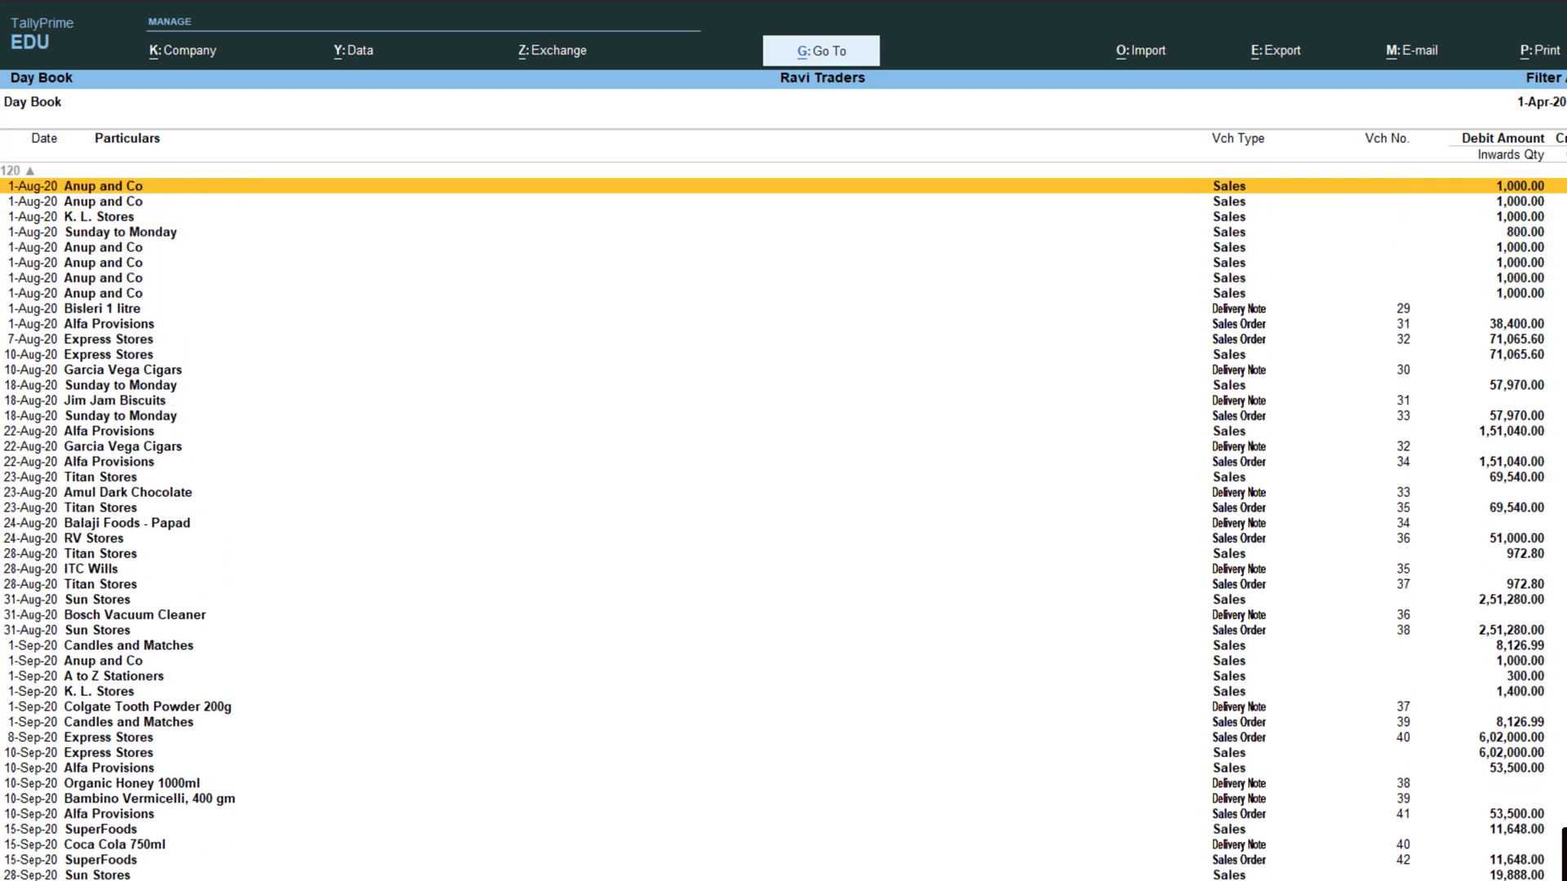
key(Up)
key(Up)
key(Up)
key(Up)
key(Up)
key(Up)
key(Up)
key(Up)
key(Up)
key(Up)
key(Up)
key(Up)
key(Up)
key(Up)
key(Up)
key(Up)
key(Up)
key(Up)
key(Up)
key(Up)
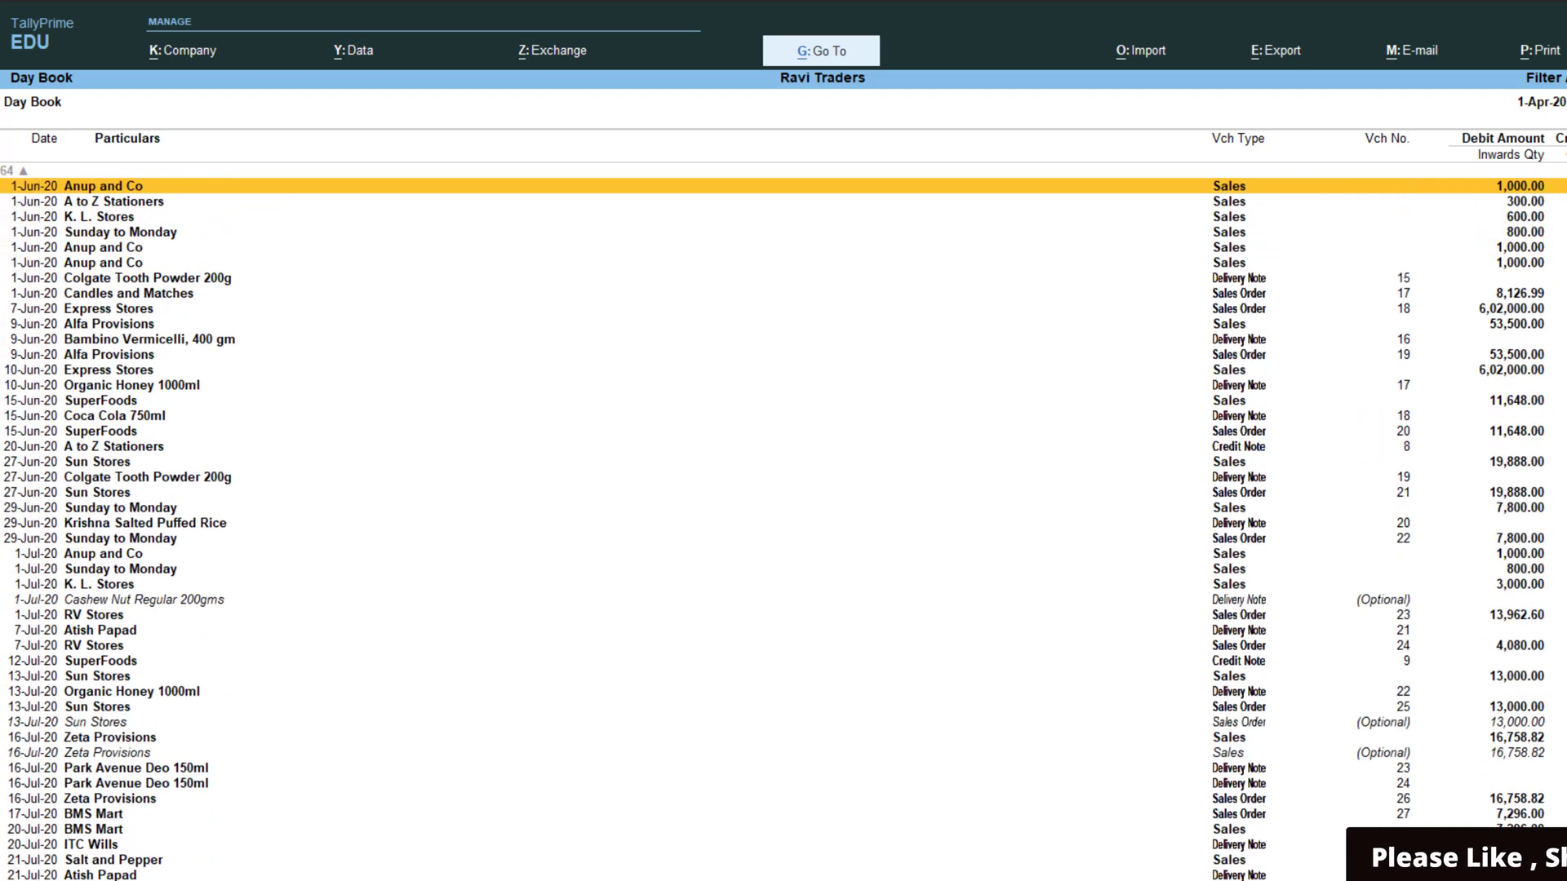
Change the Day Book's basic voucher filter to look for "Alfa"
key(ctrl+f)
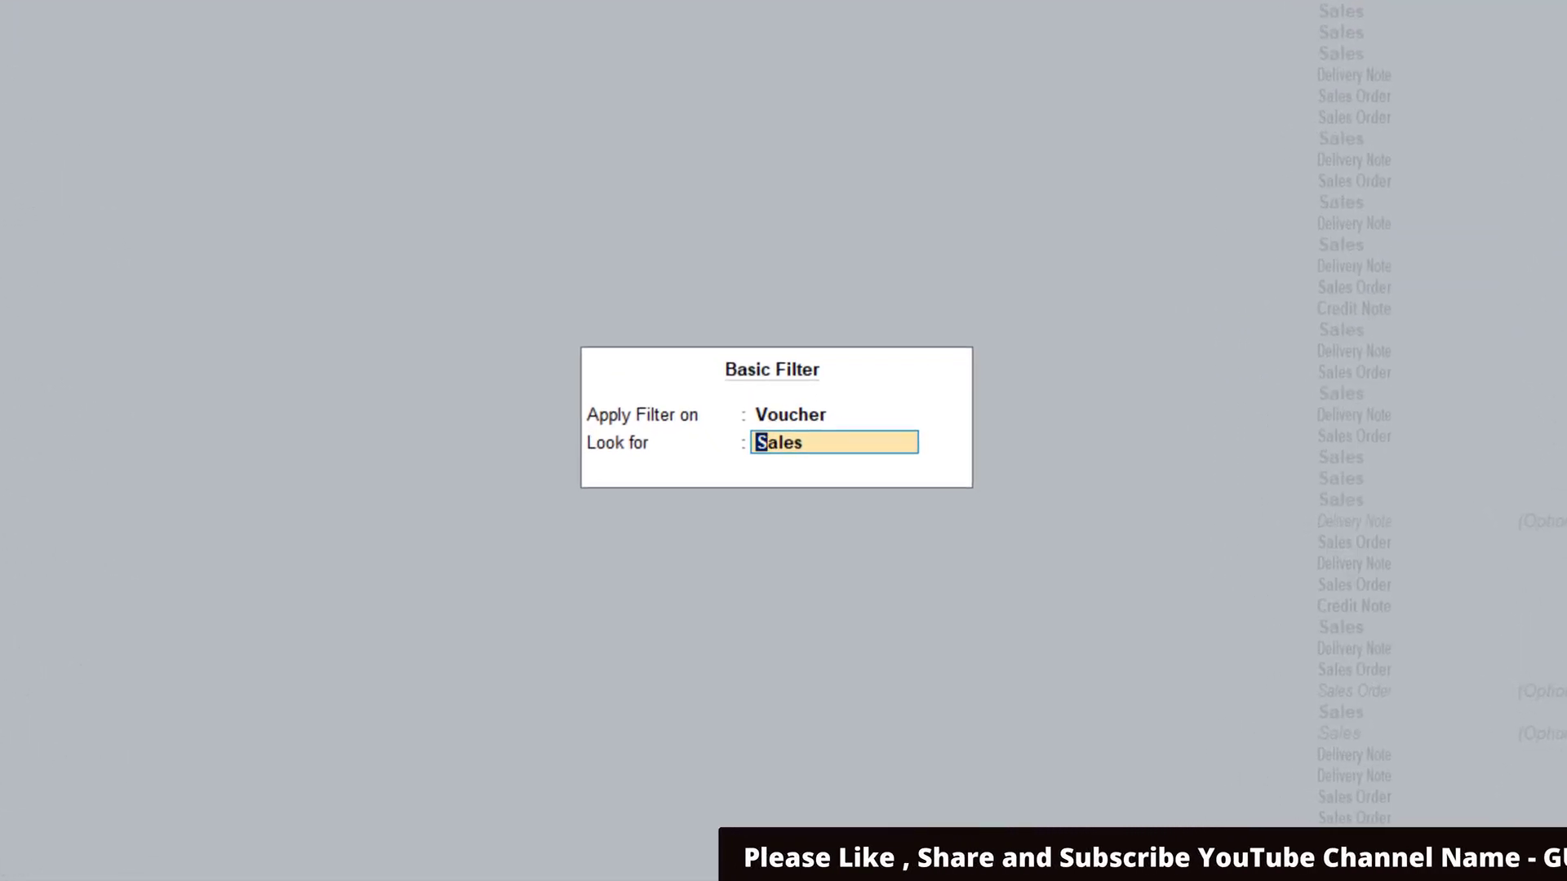
text(Alfa)
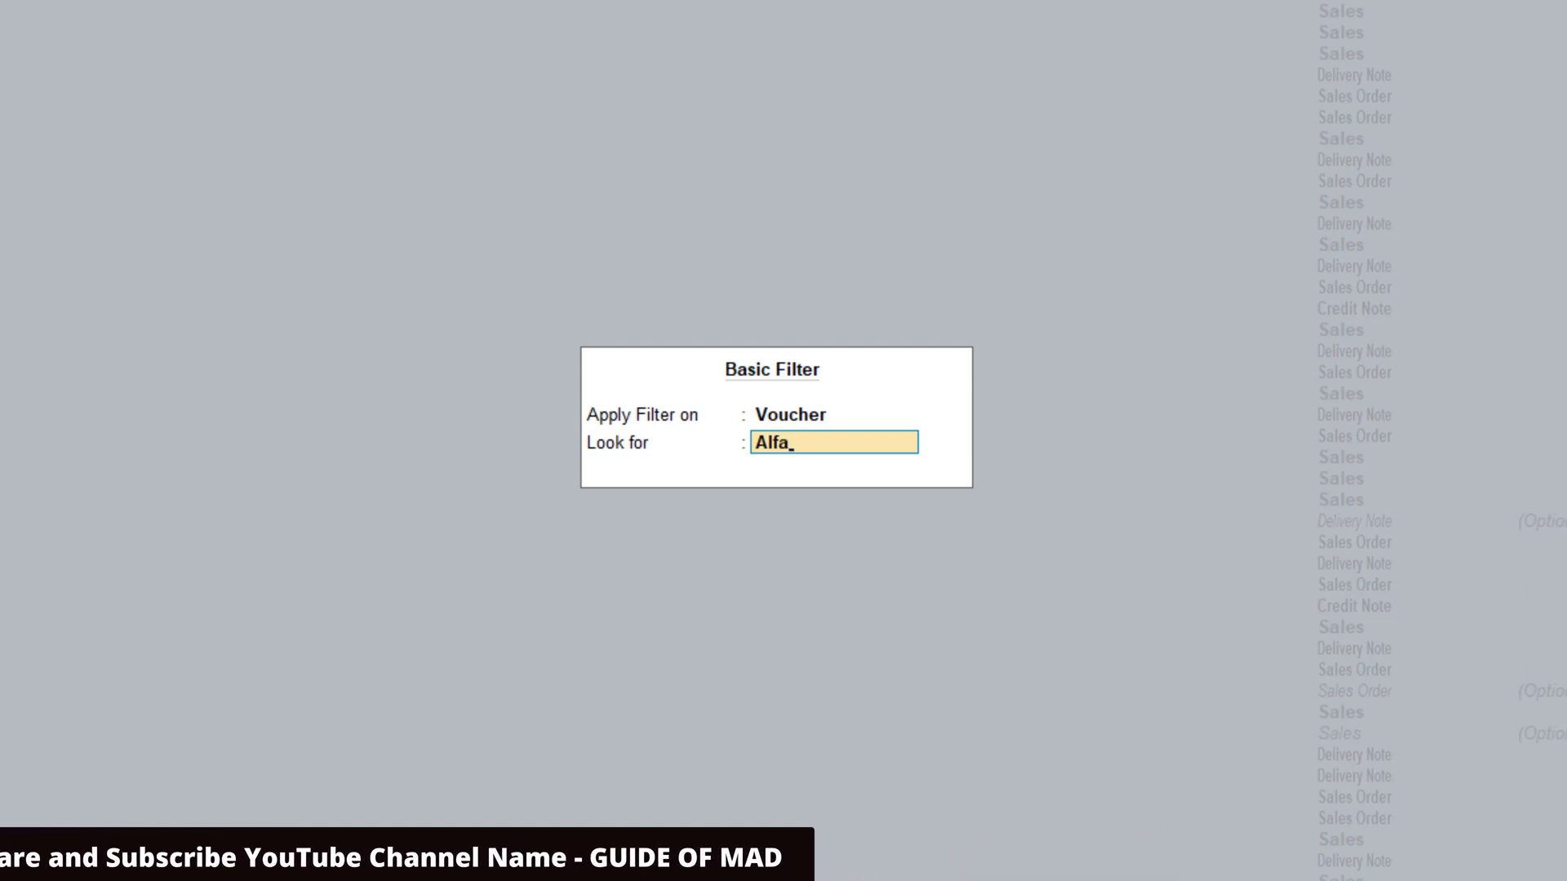
key(Return)
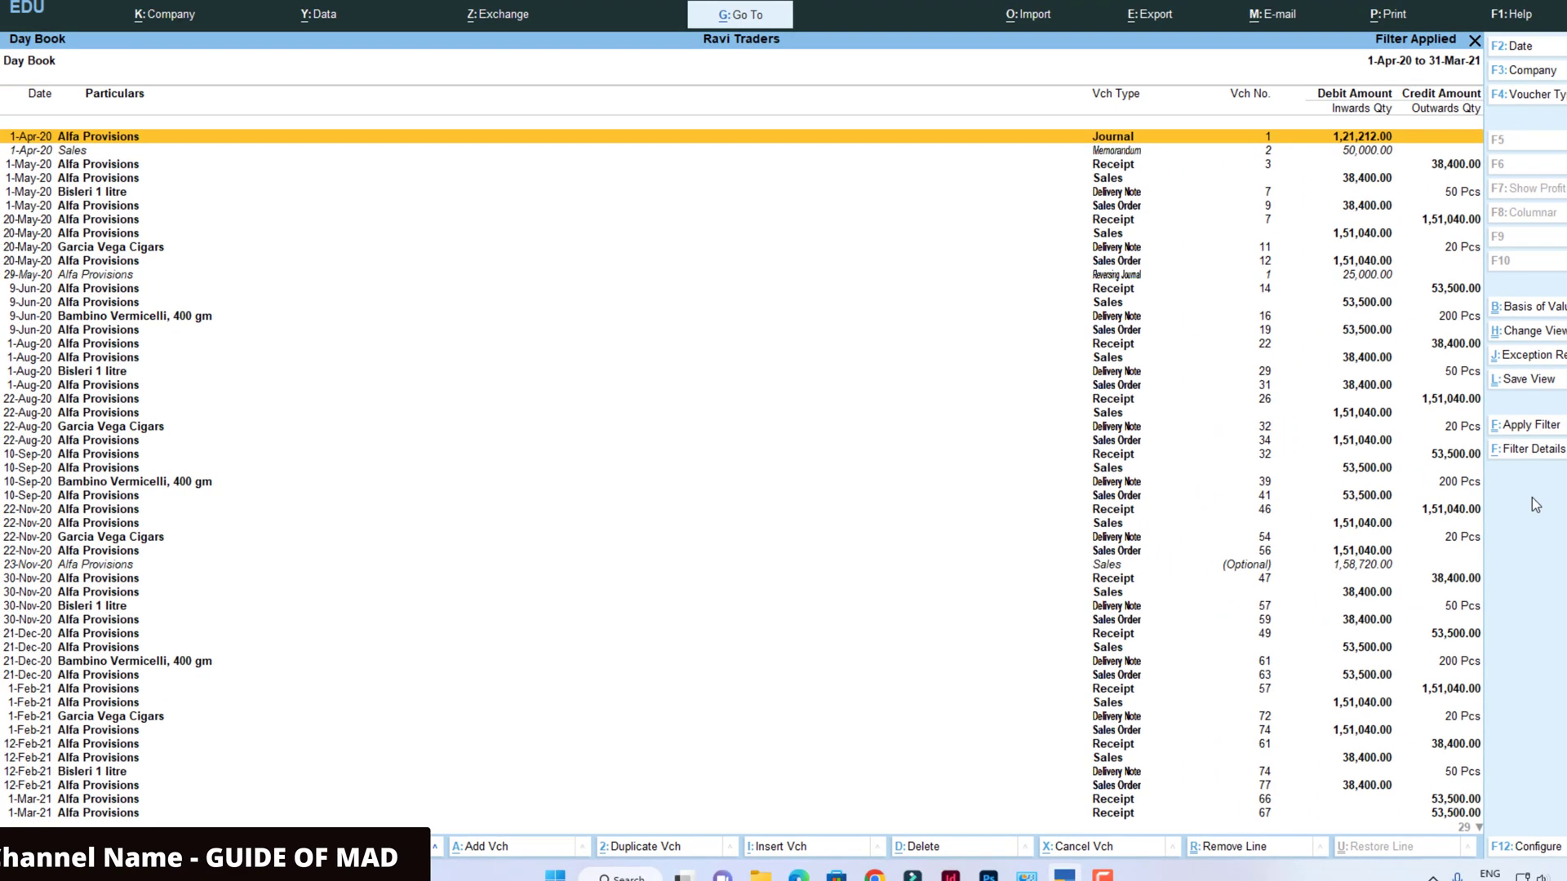
Look through the Alfa-filtered Day Book entries from April 2020 to September 2020, checking their particulars and voucher types
key(Down)
key(Down)
key(Down)
key(Down)
key(Down)
key(Down)
key(Down)
key(Down)
key(Down)
key(Down)
key(Down)
key(Down)
key(Down)
key(Down)
key(Down)
key(Down)
key(Down)
key(Down)
key(Down)
key(Down)
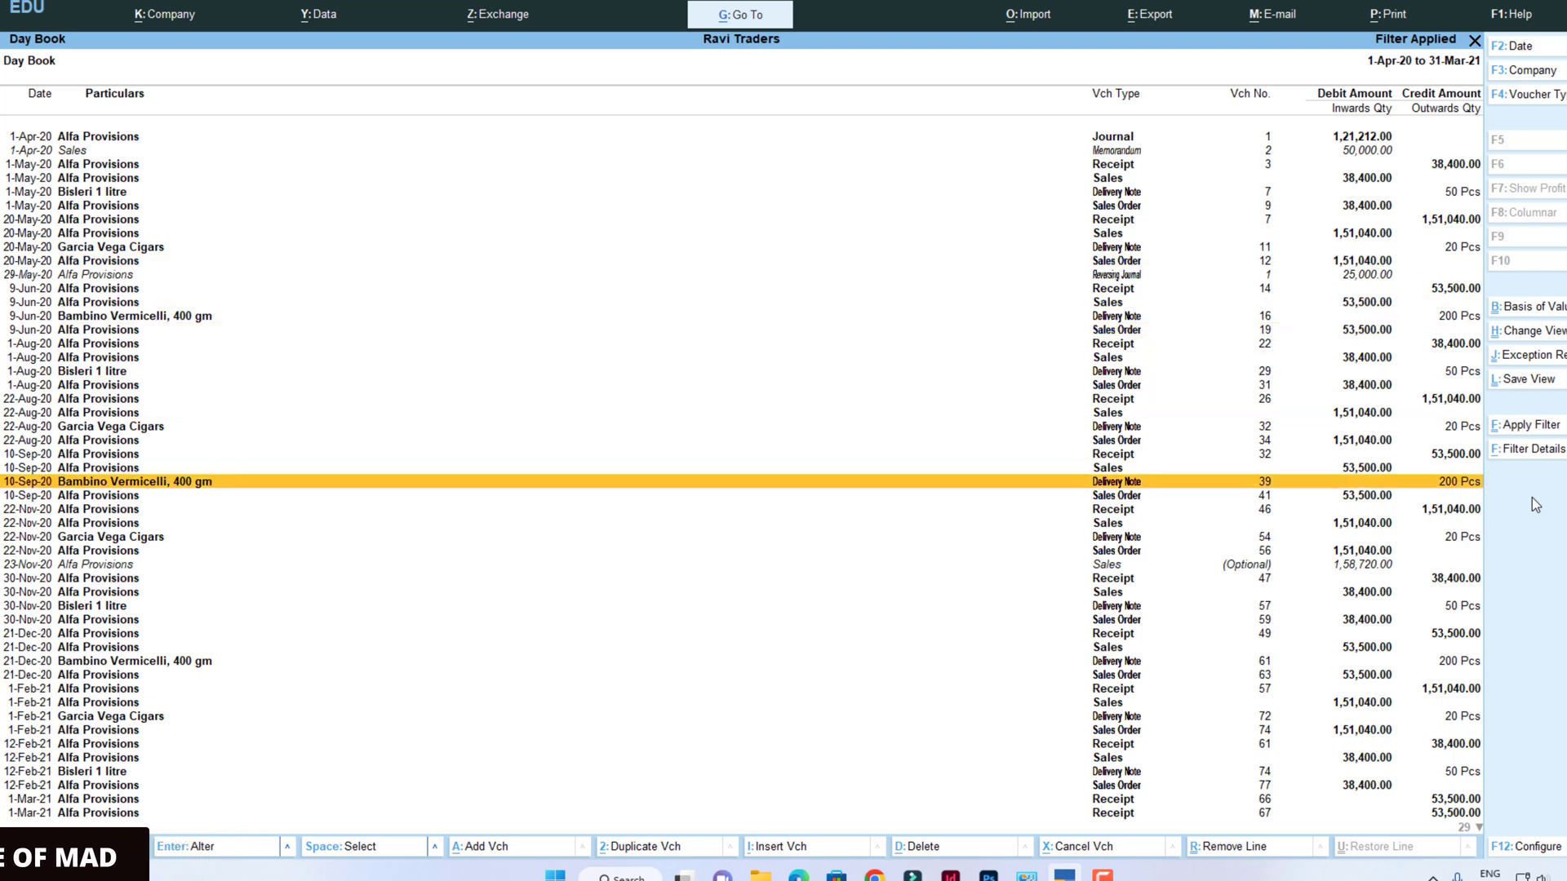
Look through the Alfa-filtered Day Book entries from September 2020 to March 2021, checking their particulars and voucher types
key(Down)
key(Down)
key(Down)
key(Down)
key(Down)
key(Down)
key(Down)
key(Down)
key(Down)
key(Down)
key(Down)
key(Down)
key(Down)
key(Down)
key(Down)
key(Down)
key(Down)
key(Down)
key(Down)
key(Down)
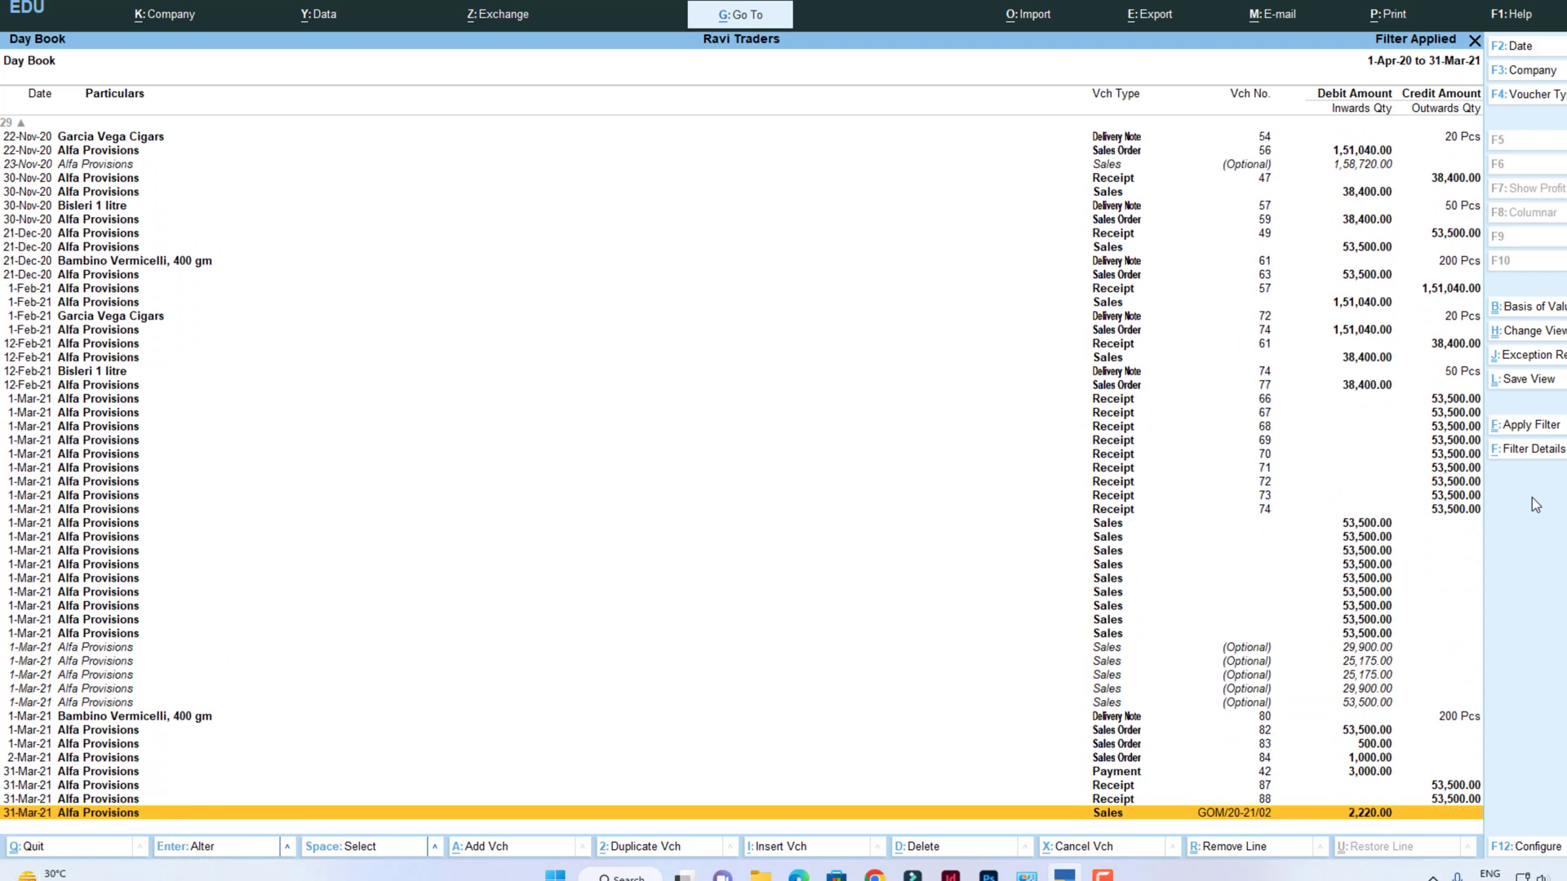
Look back through the Alfa-filtered Day Book entries from March 2021 to the first one in April 2020
key(Up)
key(Up)
key(Up)
key(Up)
key(Up)
key(Up)
key(Up)
key(Up)
key(Up)
key(Up)
key(Up)
key(Up)
key(Up)
key(Up)
key(Up)
key(Up)
key(Up)
key(Up)
key(Up)
key(Up)
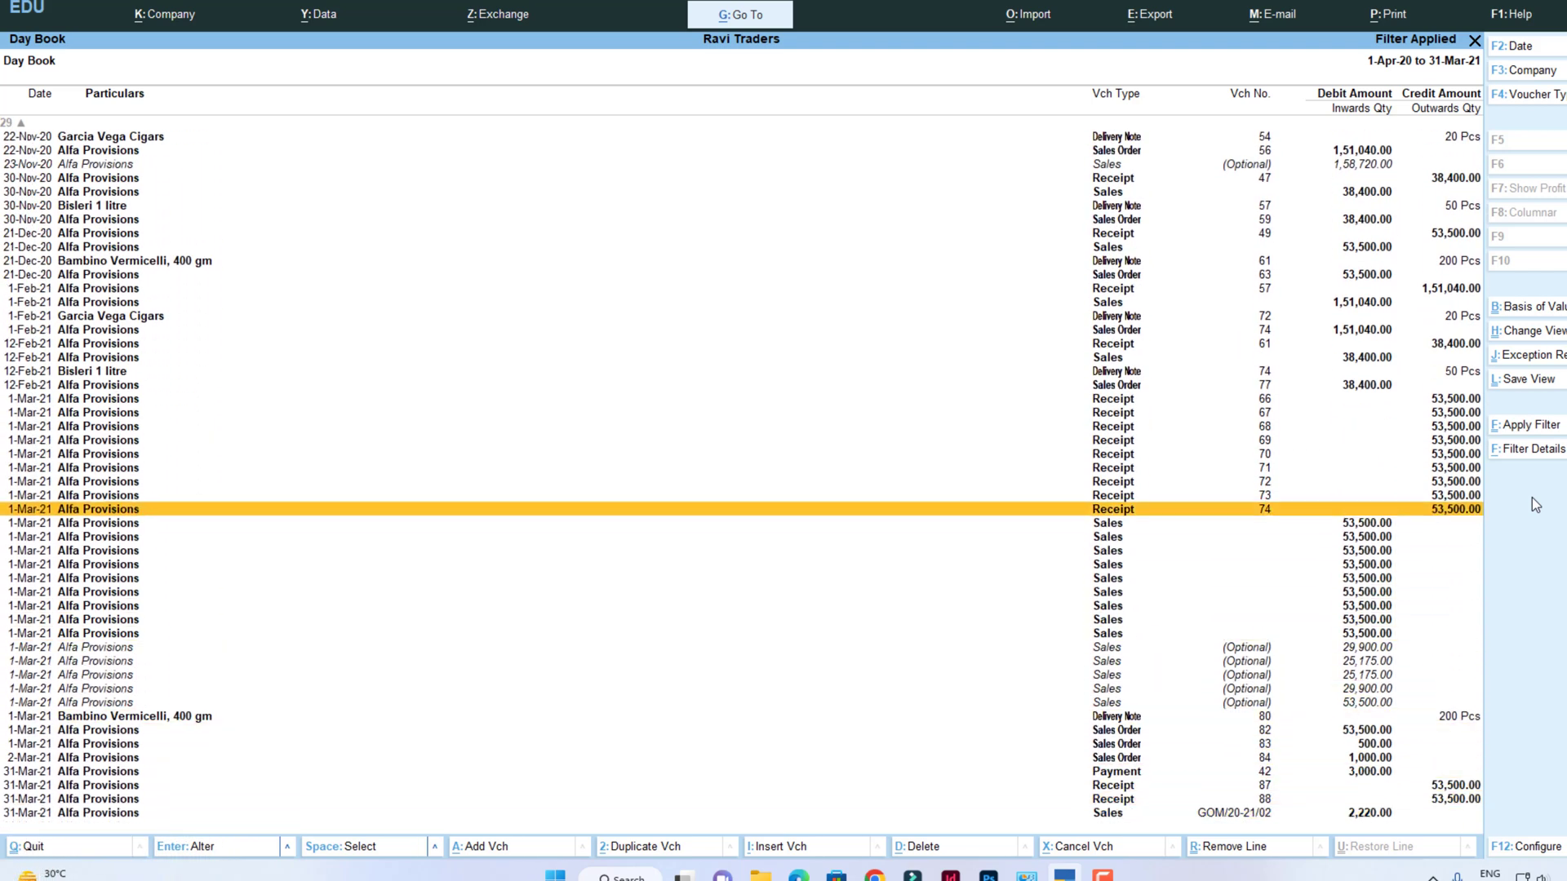
key(Up)
key(Up)
key(Up)
key(Up)
key(Up)
key(Up)
key(Up)
key(Up)
key(Up)
key(Up)
key(Up)
key(Up)
key(Up)
key(Up)
key(Up)
key(Up)
key(Up)
key(Up)
key(Up)
key(Up)
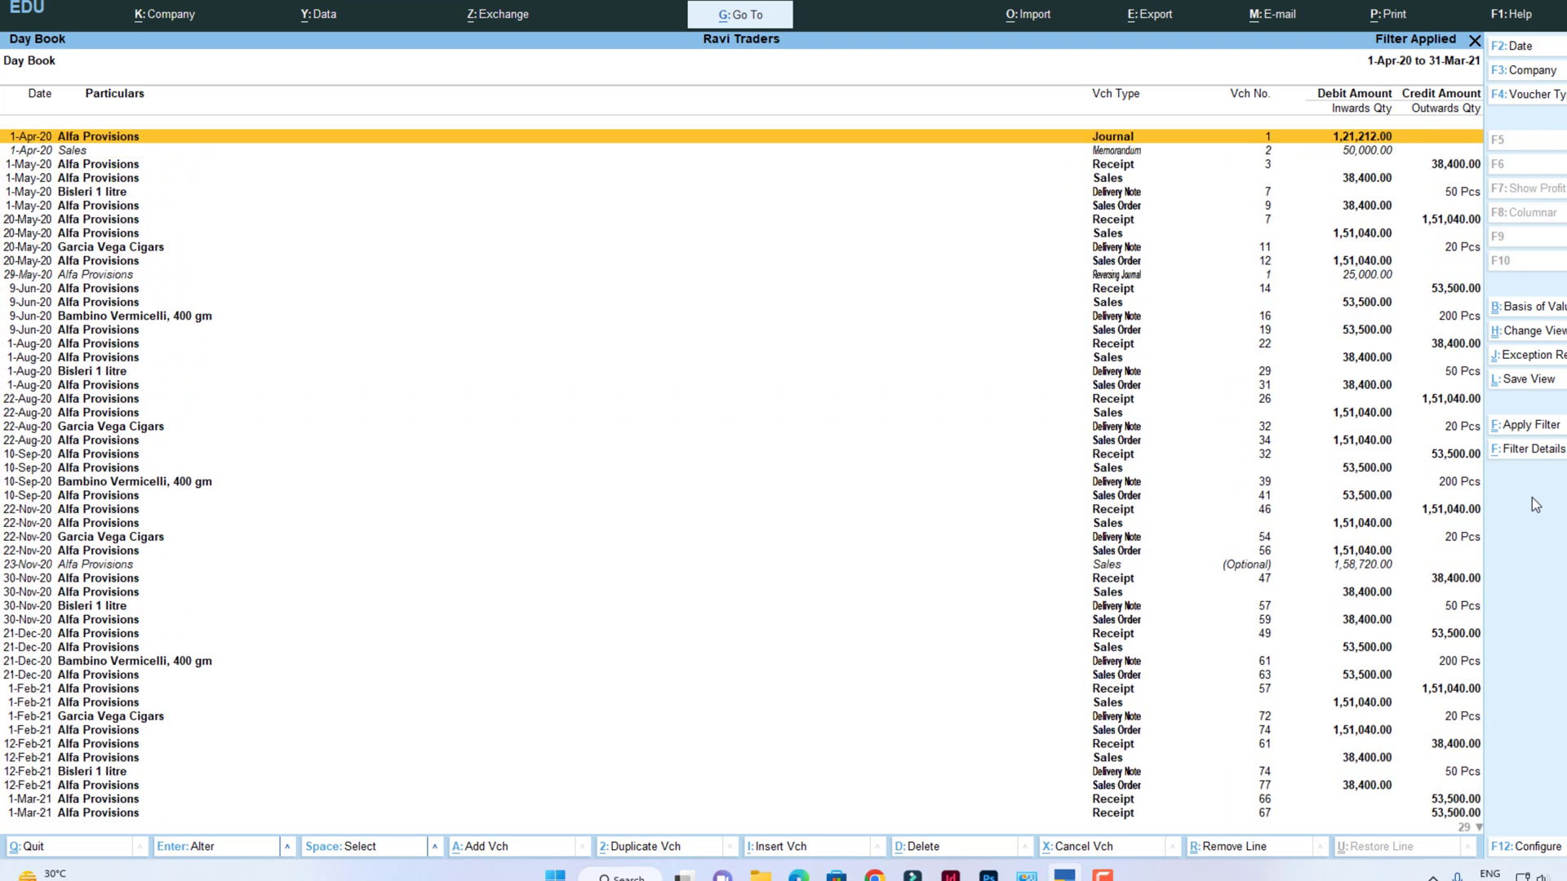
Review the Alfa-filtered entries from April 2020 to September 2020 once more, comparing particulars and voucher types
key(Down)
key(Down)
key(Down)
key(Down)
key(Down)
key(Down)
key(Down)
key(Down)
key(Down)
key(Down)
key(Down)
key(Down)
key(Down)
key(Down)
key(Down)
key(Down)
key(Down)
key(Down)
key(Down)
key(Down)
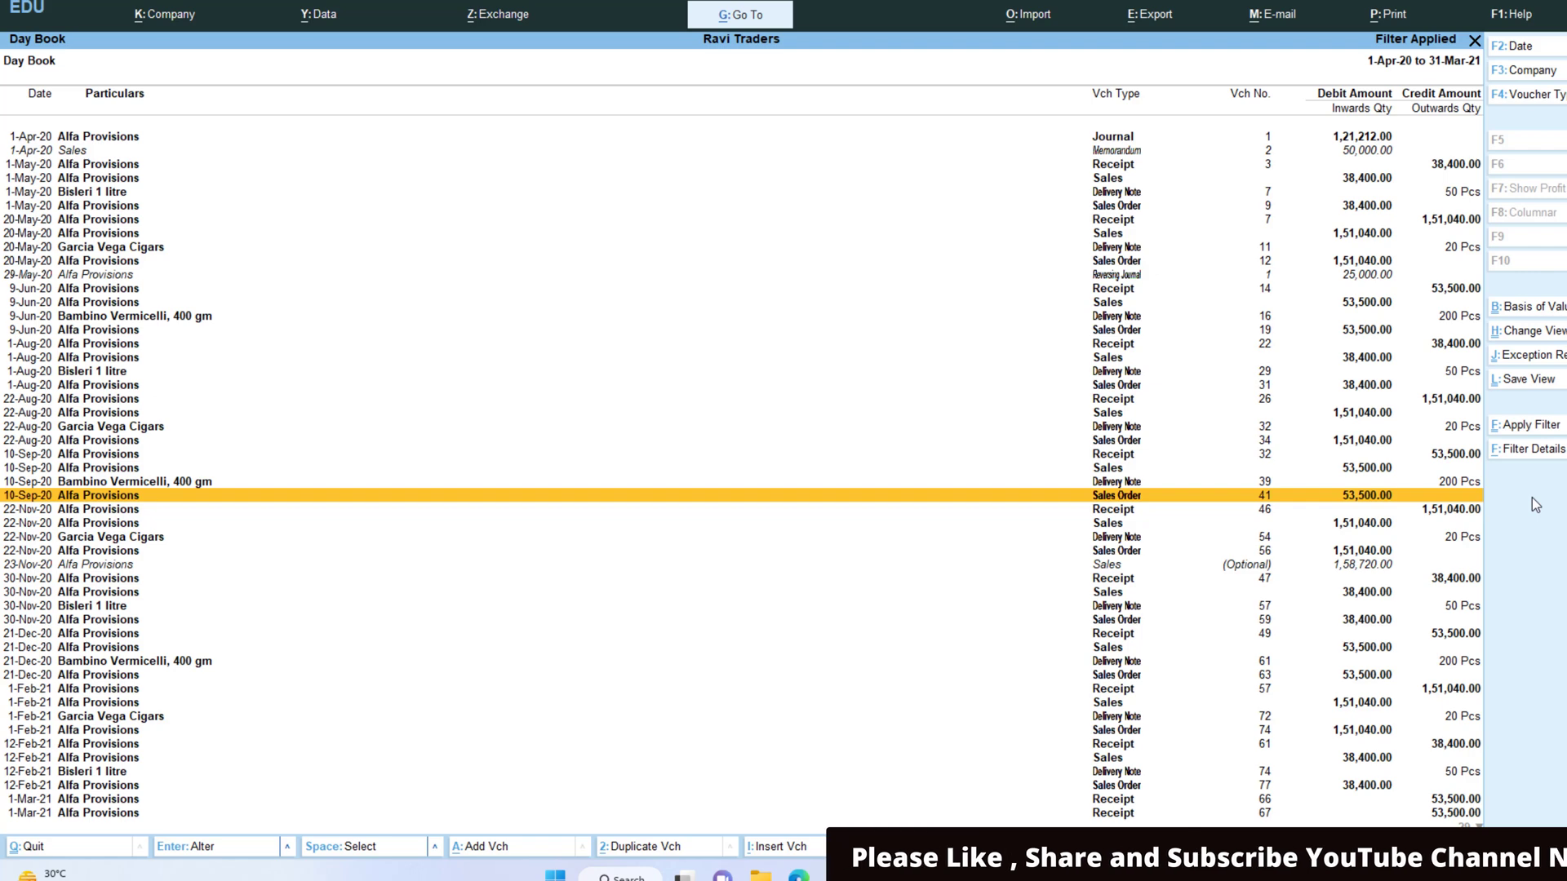
Clear the Alfa filter from the Day Book and start a Multi-Filter on vouchers with its field choice cleared
key(Escape)
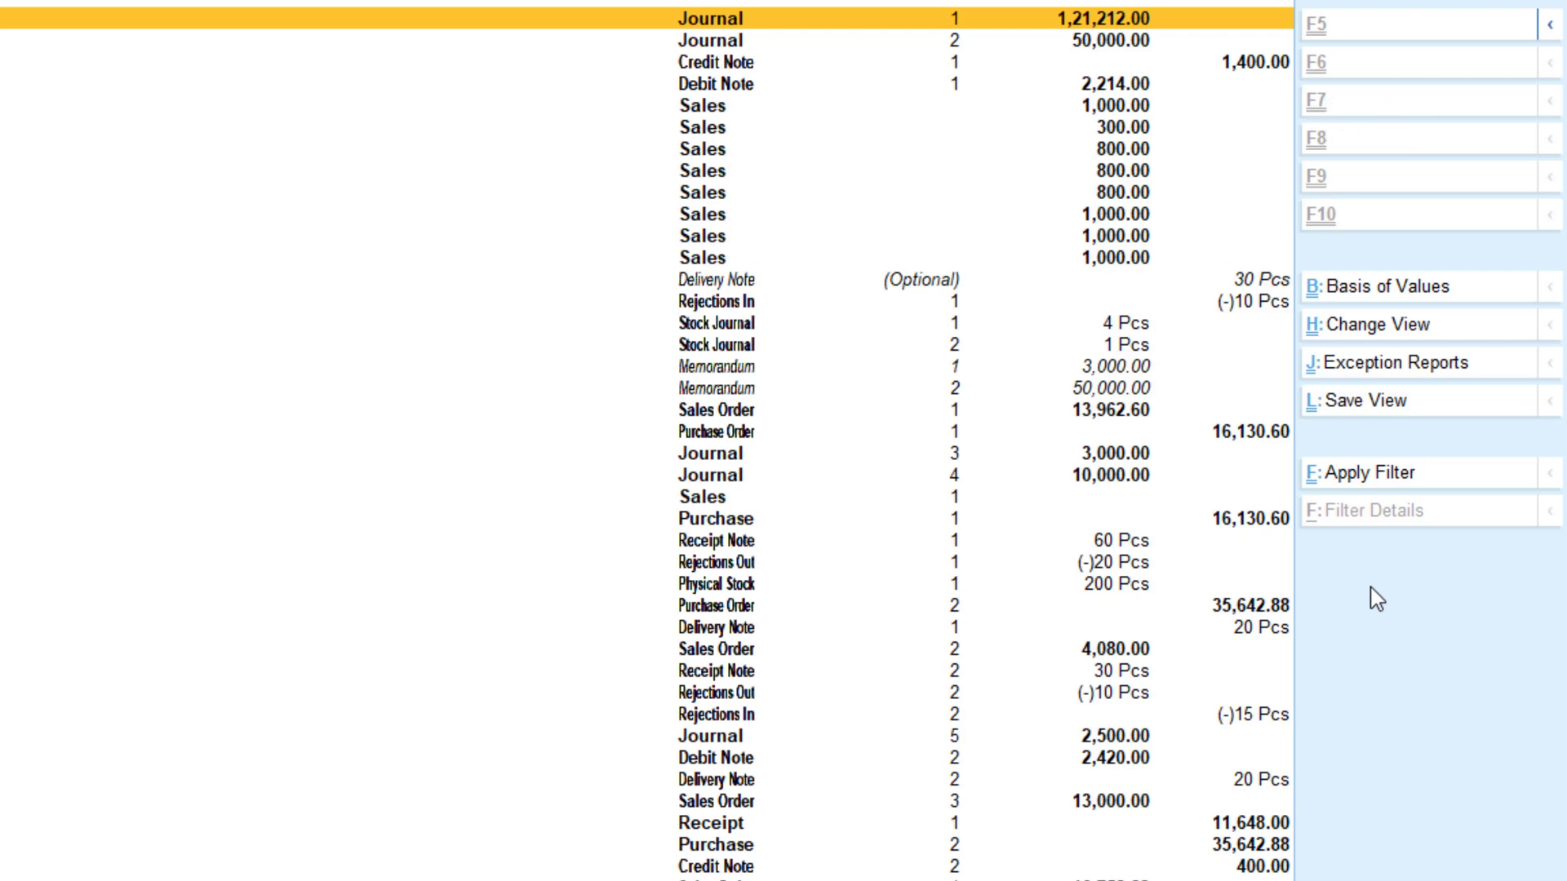
key(ctrl+f)
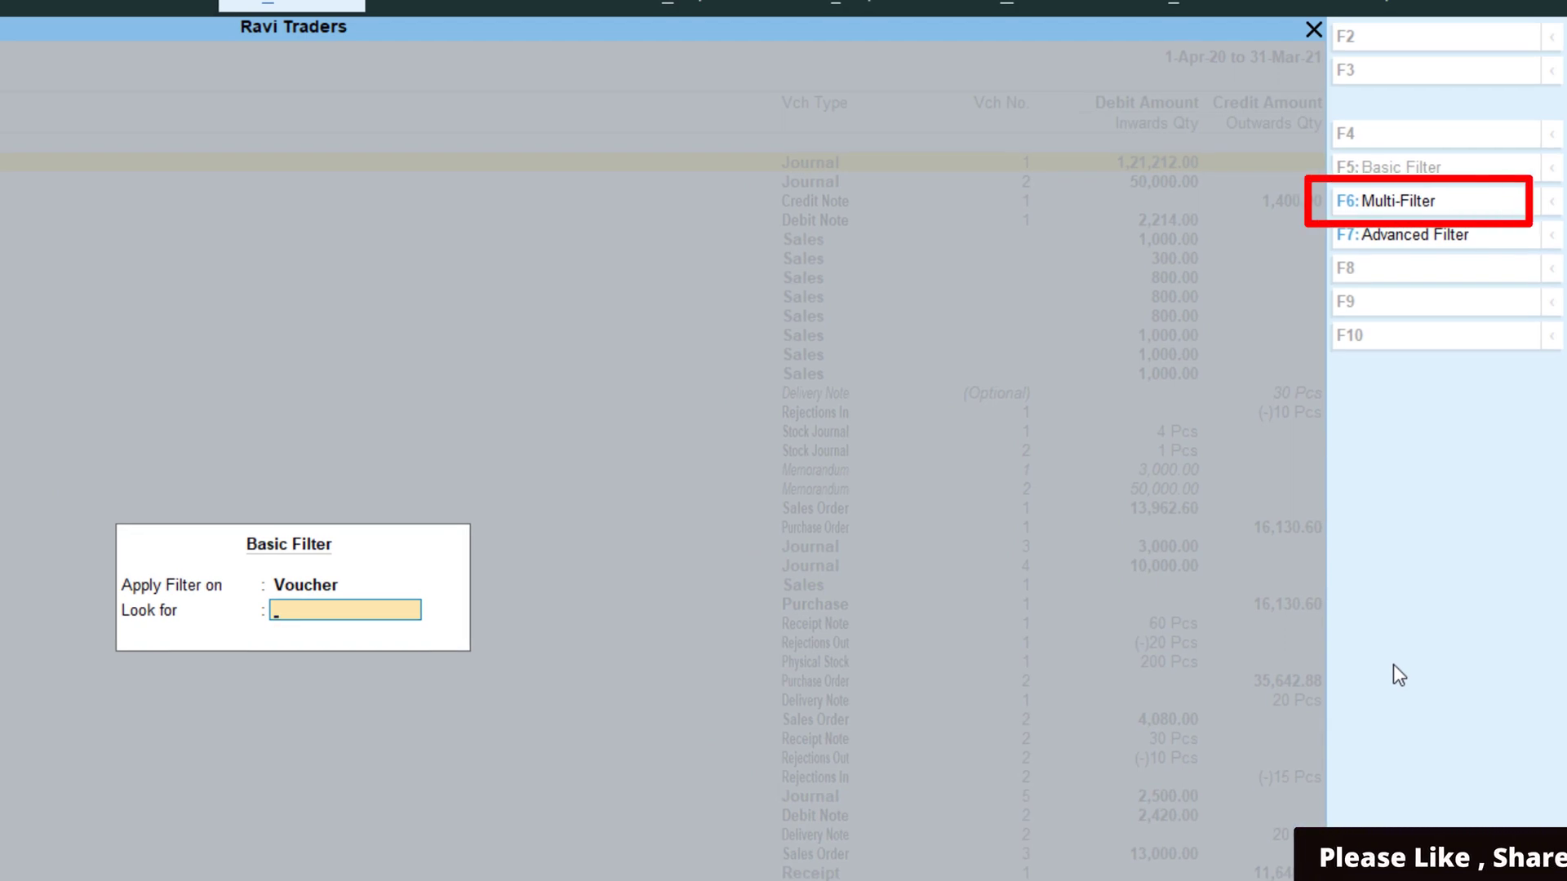
click(1386, 202)
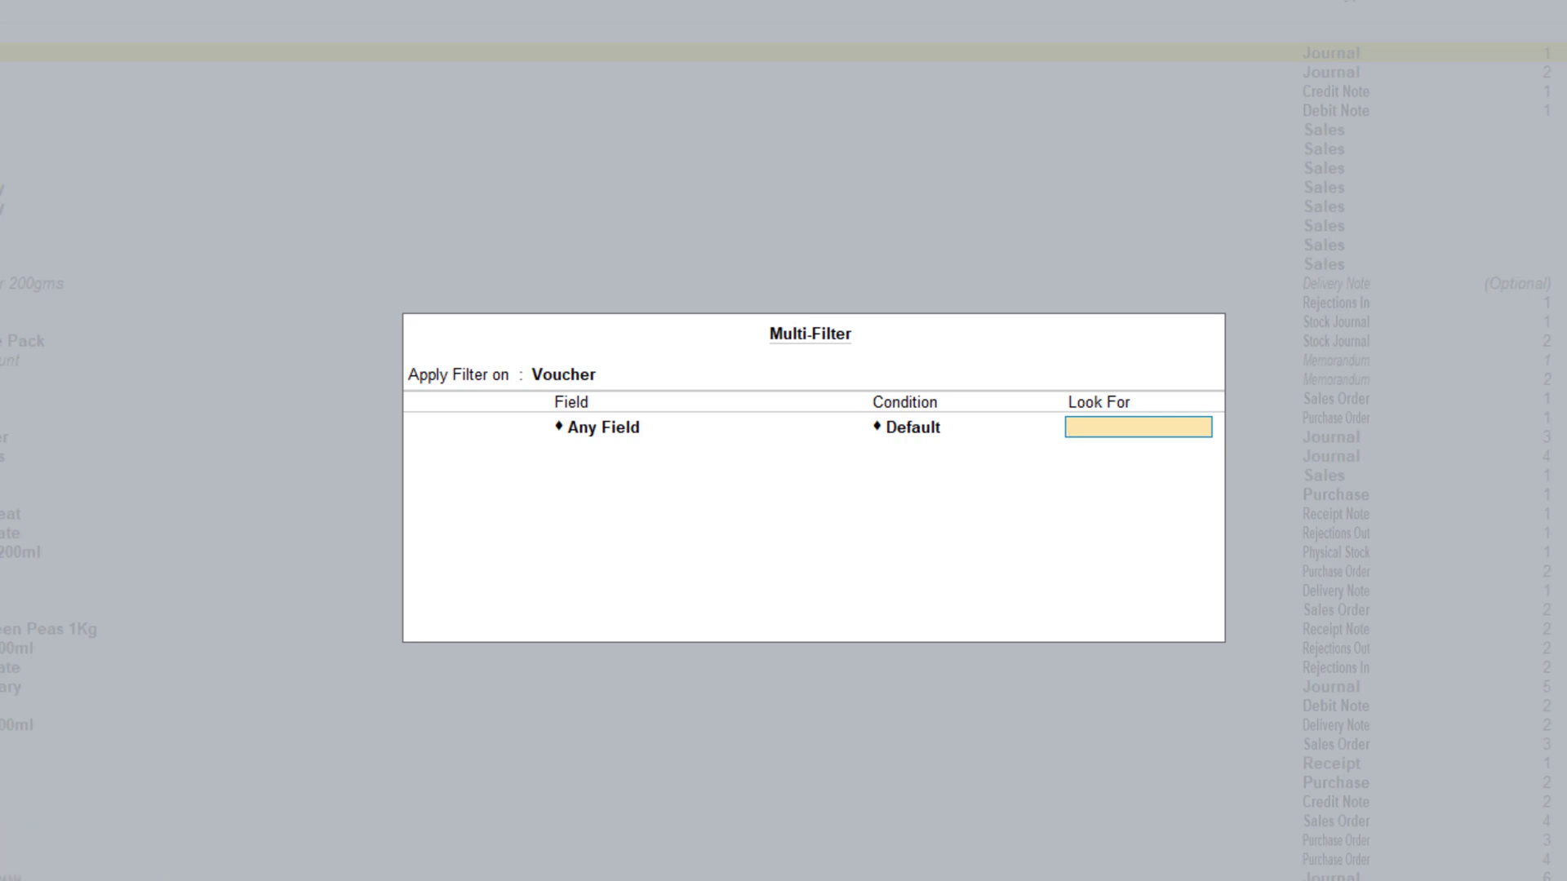
key(BackSpace)
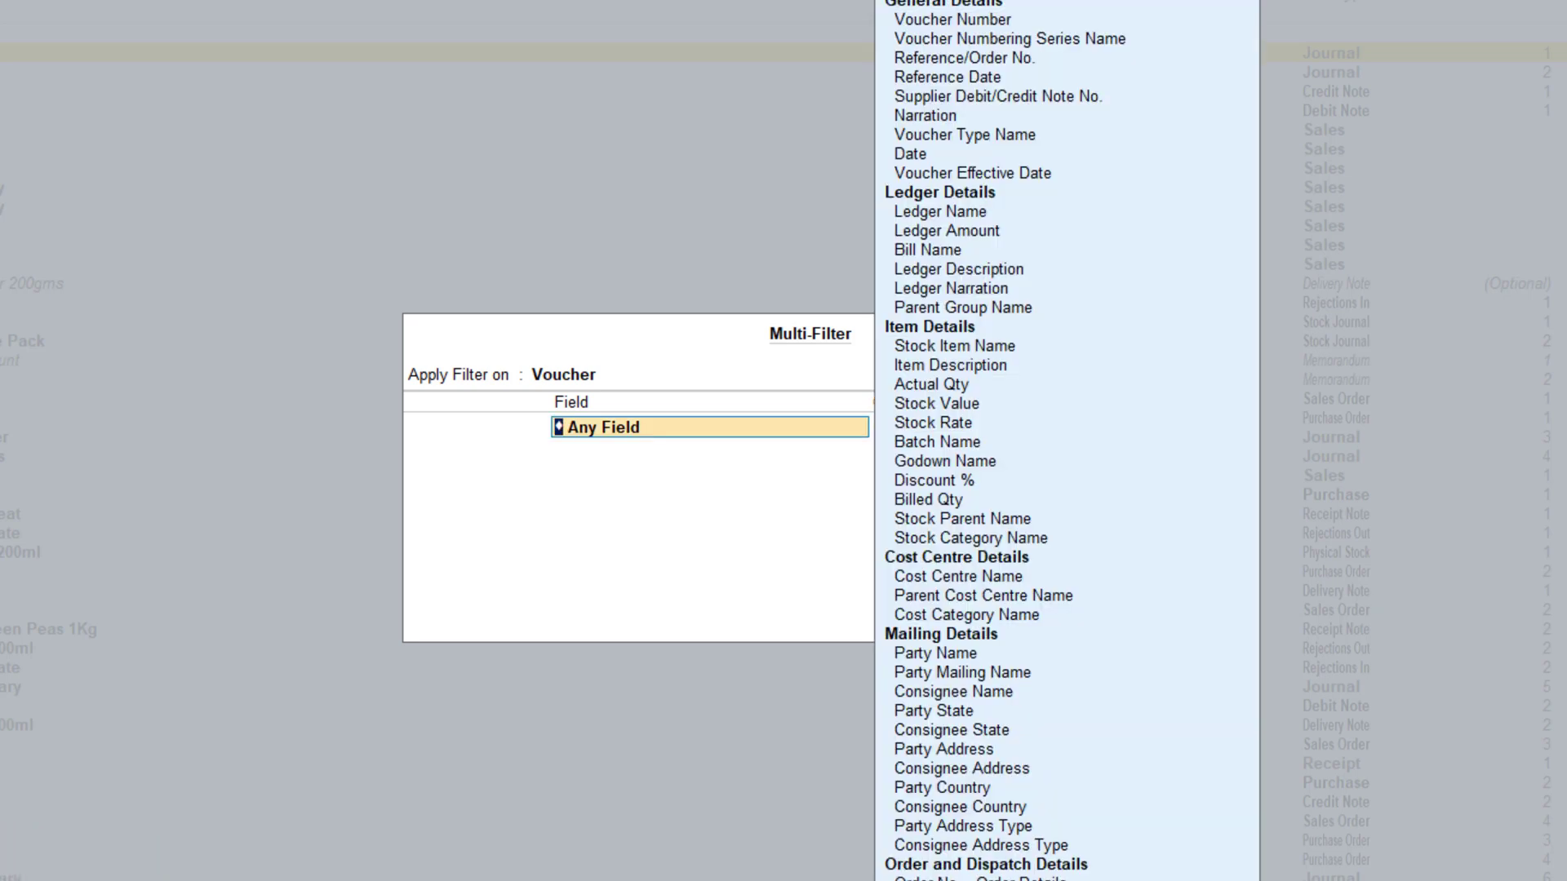
key(space)
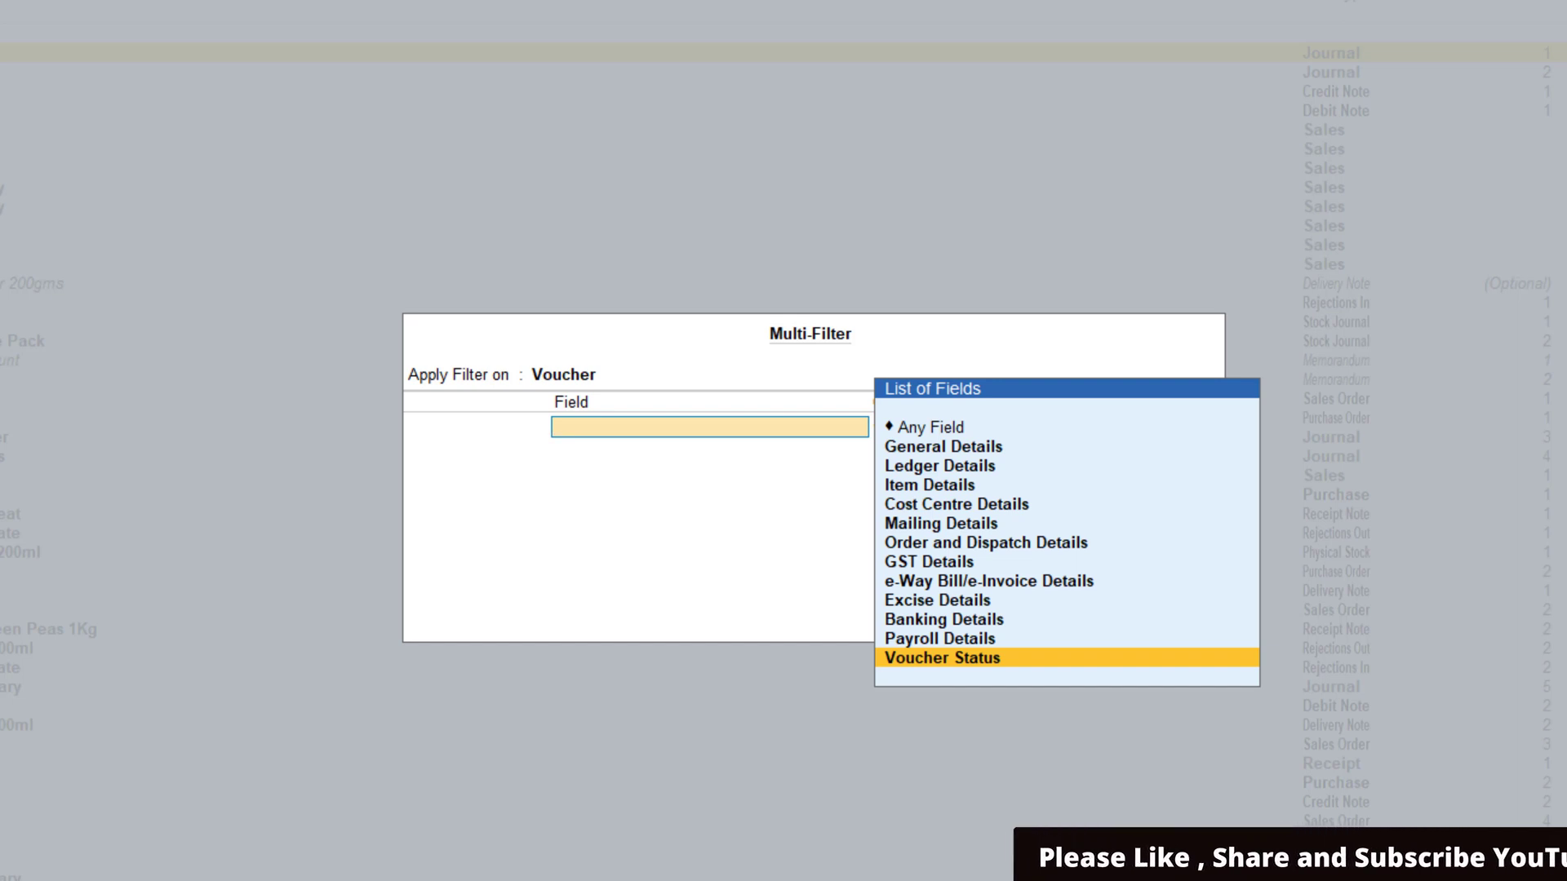
Look over the Multi-Filter's field categories from Voucher Status back to General Details
key(Up)
key(Up)
key(Up)
key(Up)
key(Up)
key(Up)
key(Up)
key(Up)
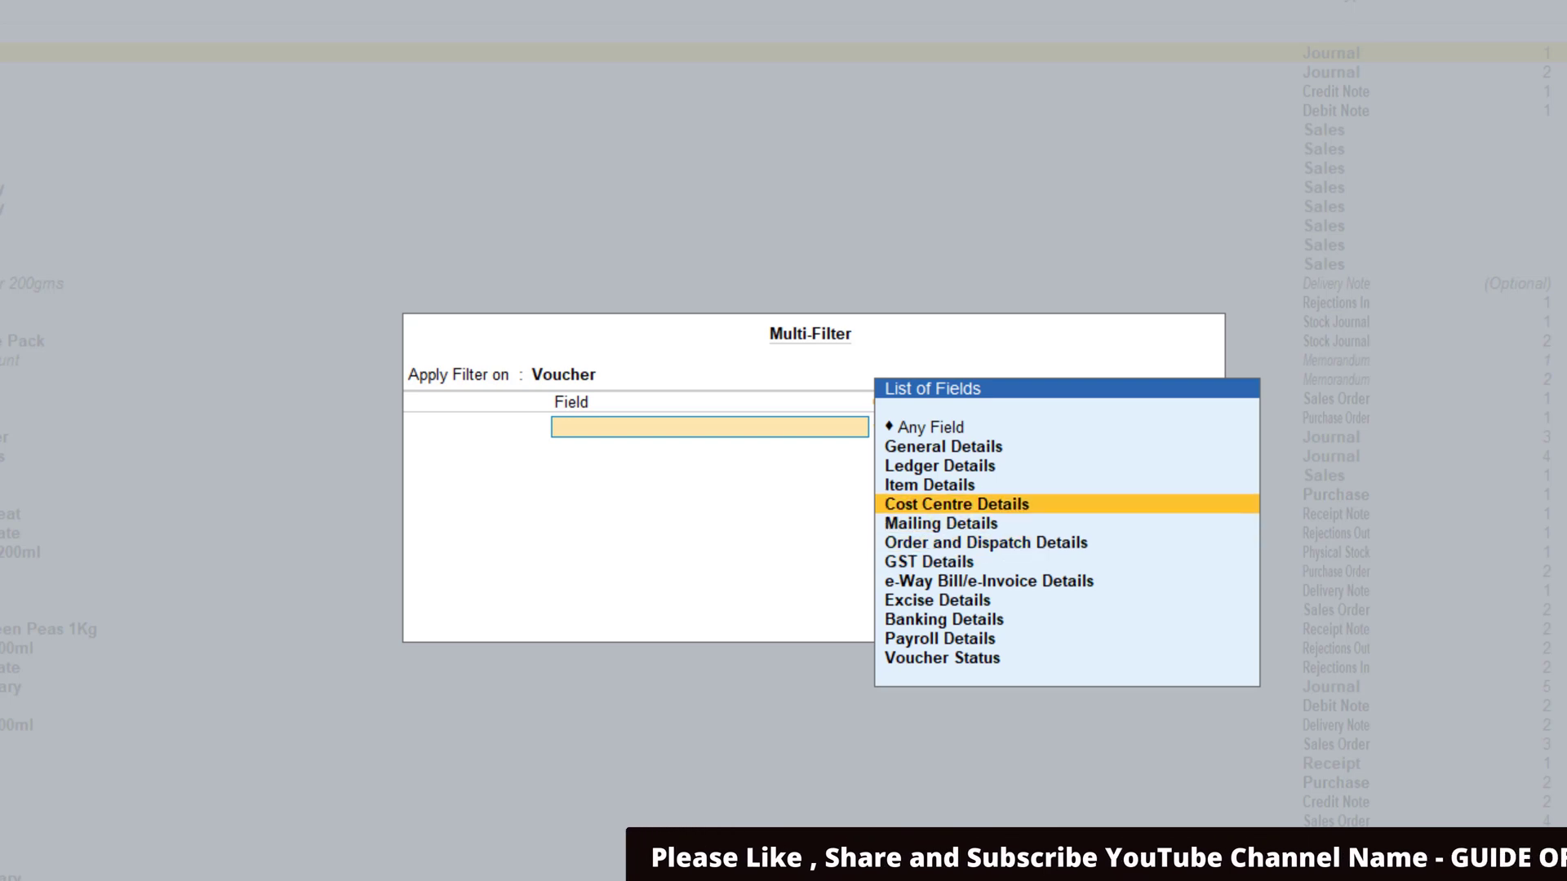
key(Up)
key(Up)
key(Up)
Expand the General Details category, examine its fields from Voucher Number to Date, and collapse it again
key(Return)
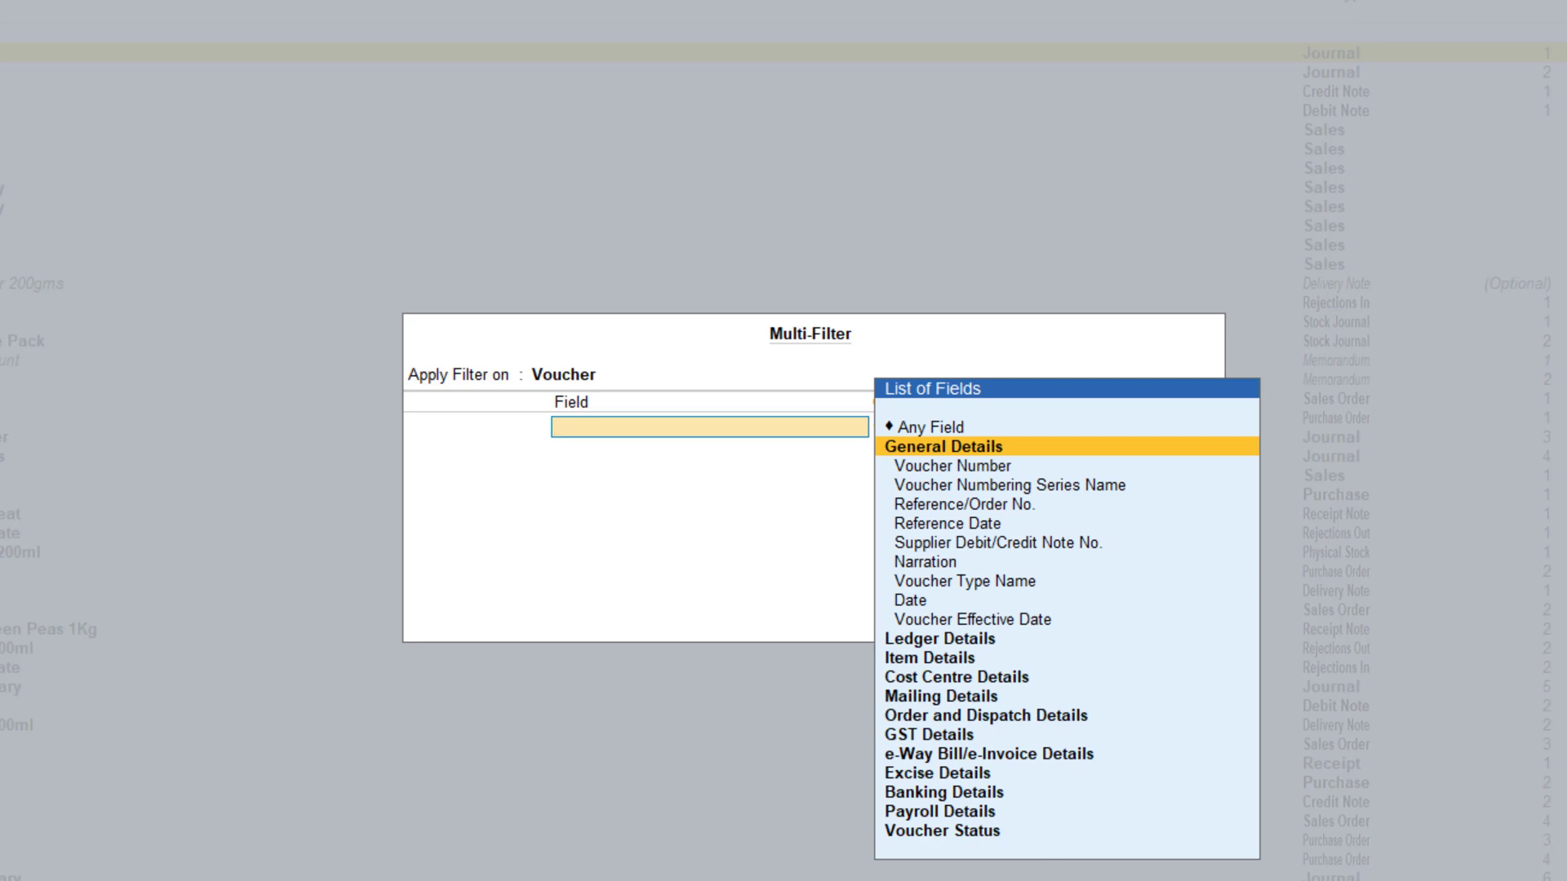
key(Down)
key(Down)
key(Down)
key(Down)
key(Down)
key(Down)
key(Down)
key(Down)
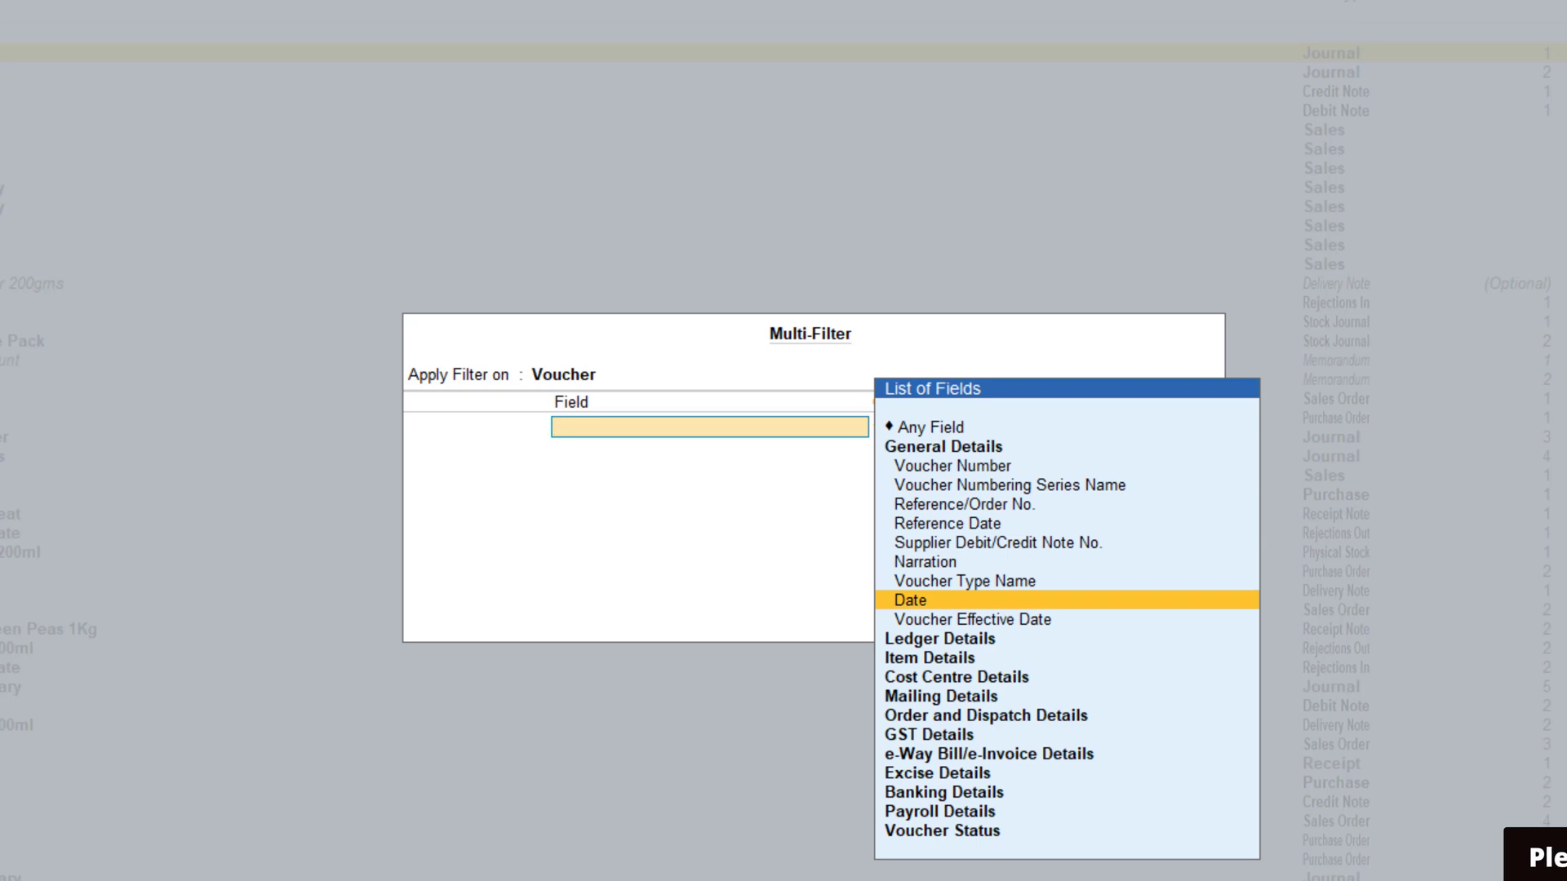
key(Up)
key(Up)
key(Up)
key(Up)
key(Up)
key(Up)
key(Up)
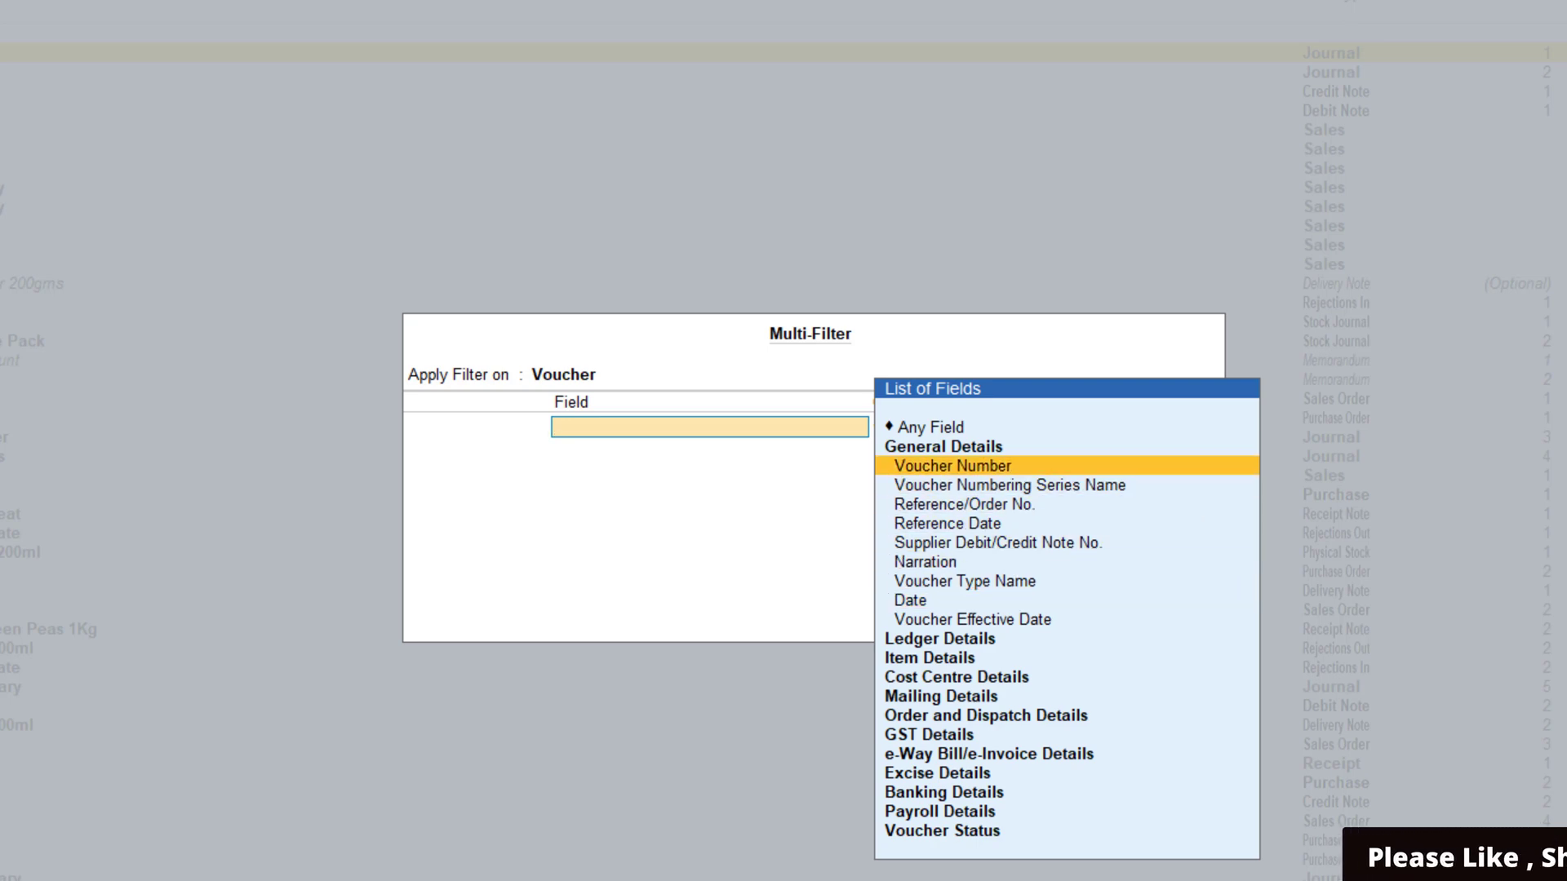
key(Up)
key(Return)
Expand the Ledger Details category, examine its fields from Ledger Name to Ledger Narration, and collapse it again
key(Down)
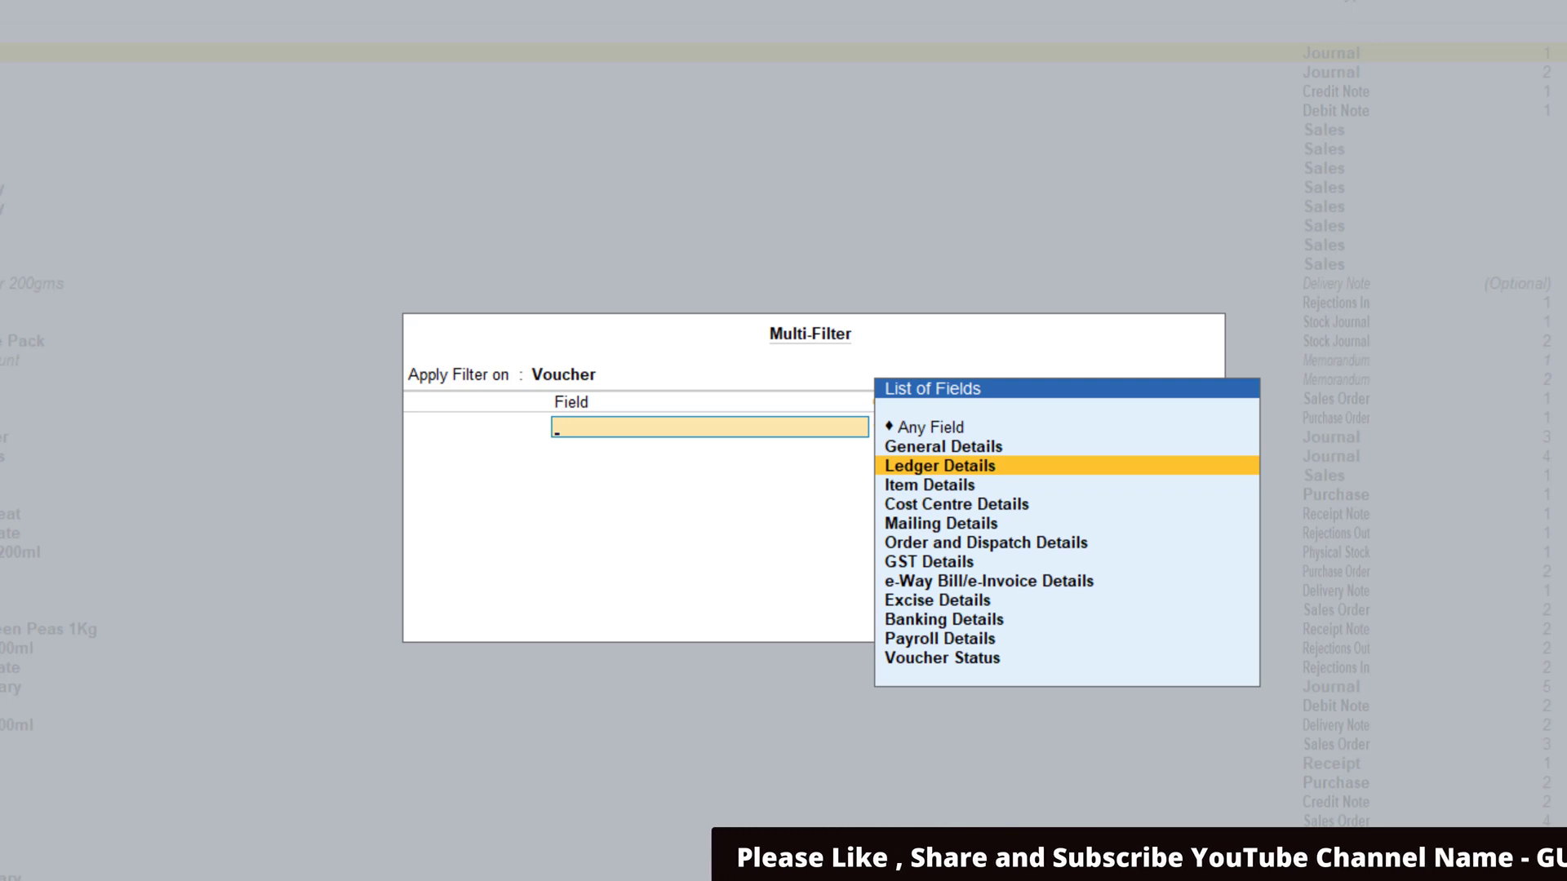
key(Return)
key(Down)
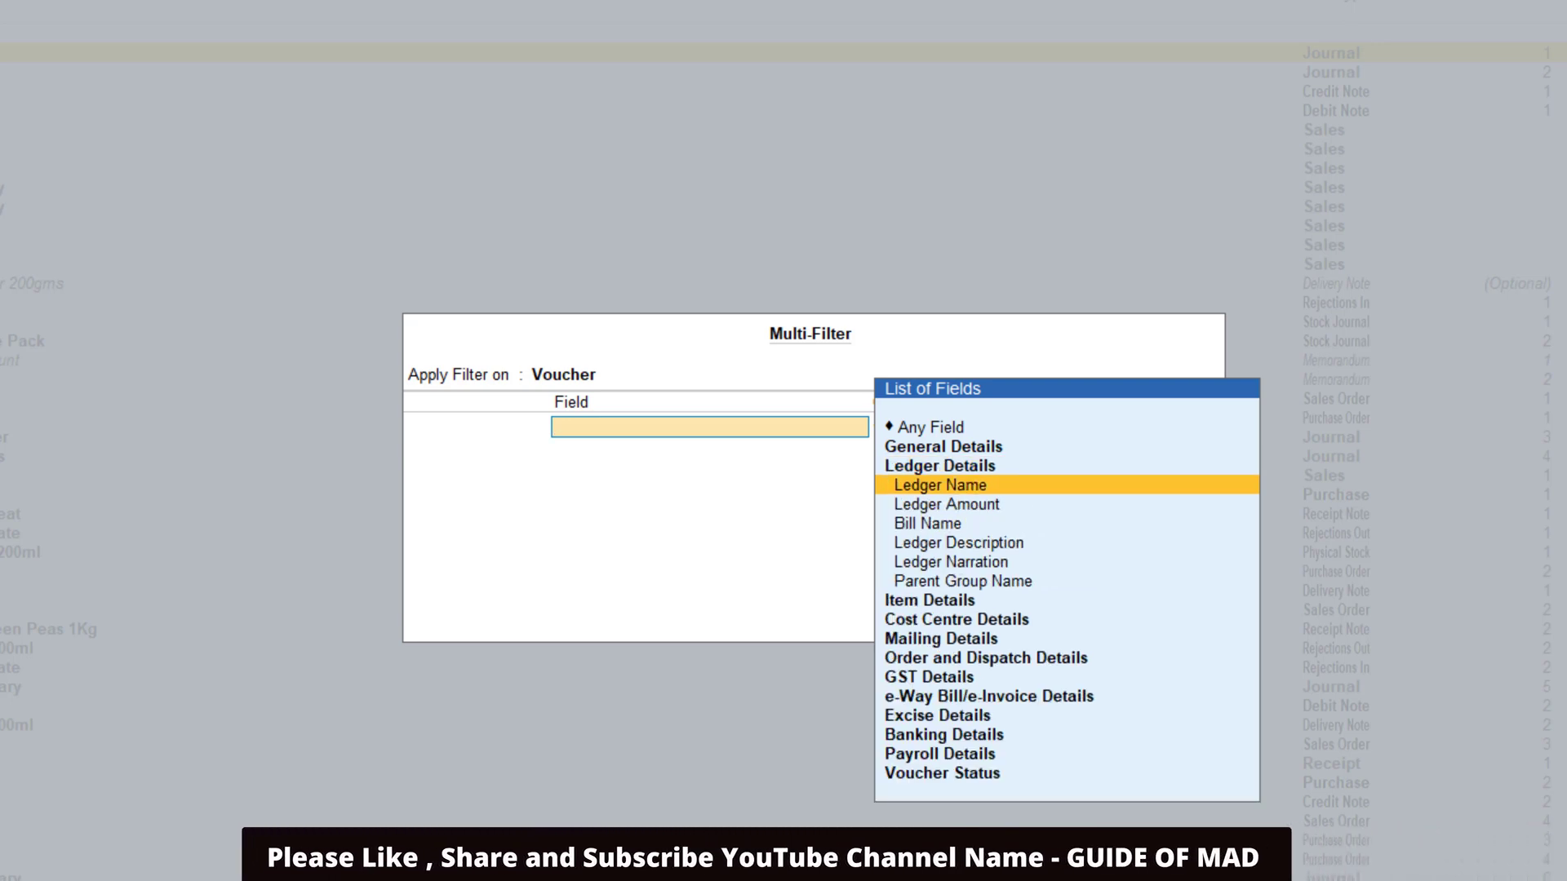
key(Down)
key(Down)
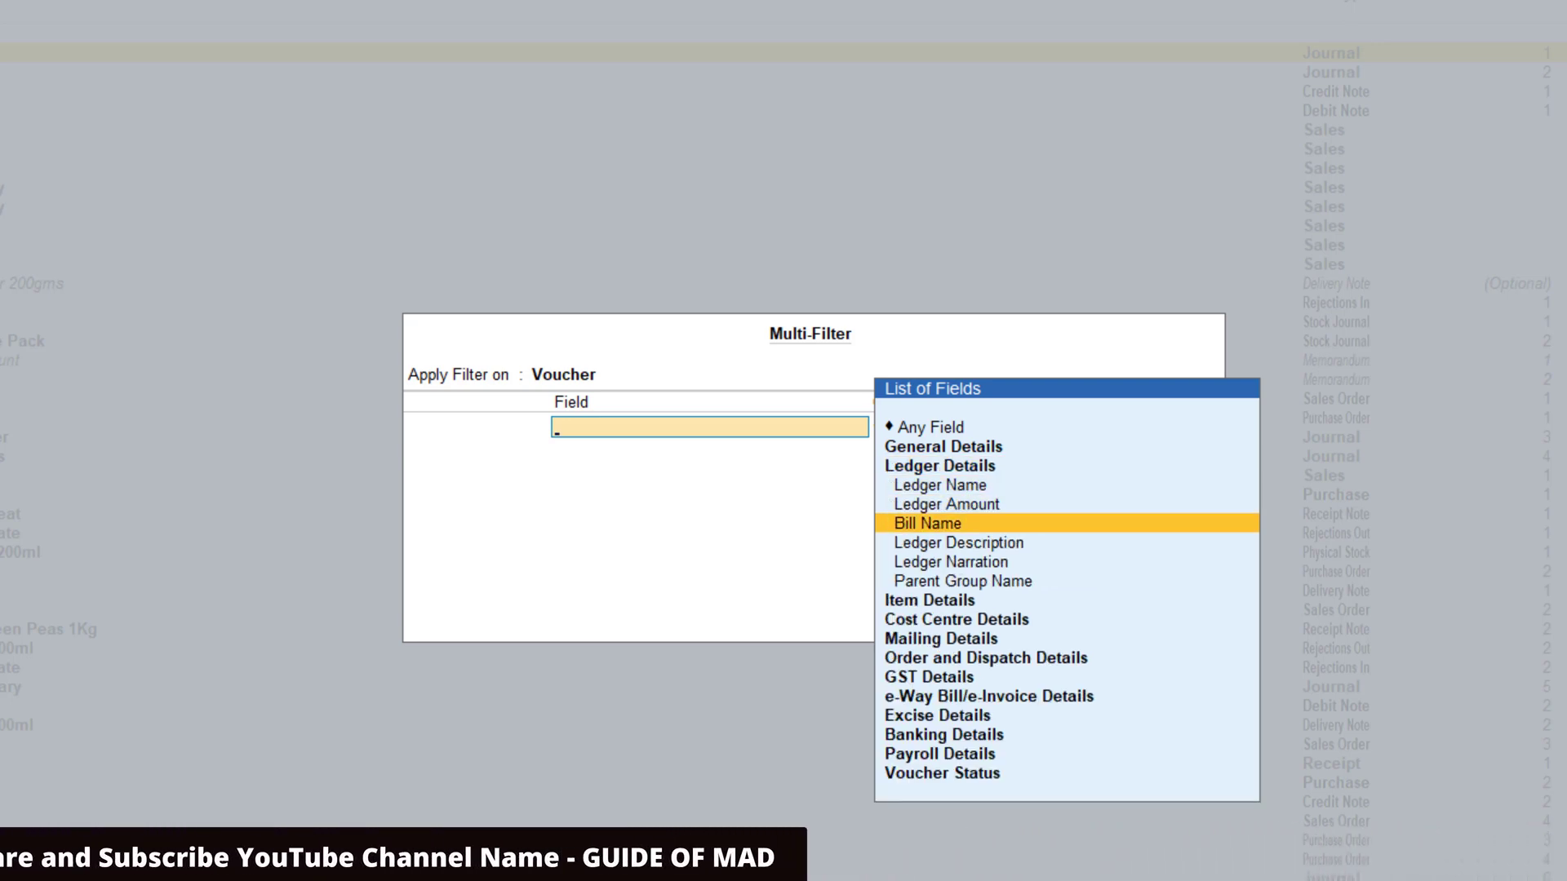
key(Down)
key(Down)
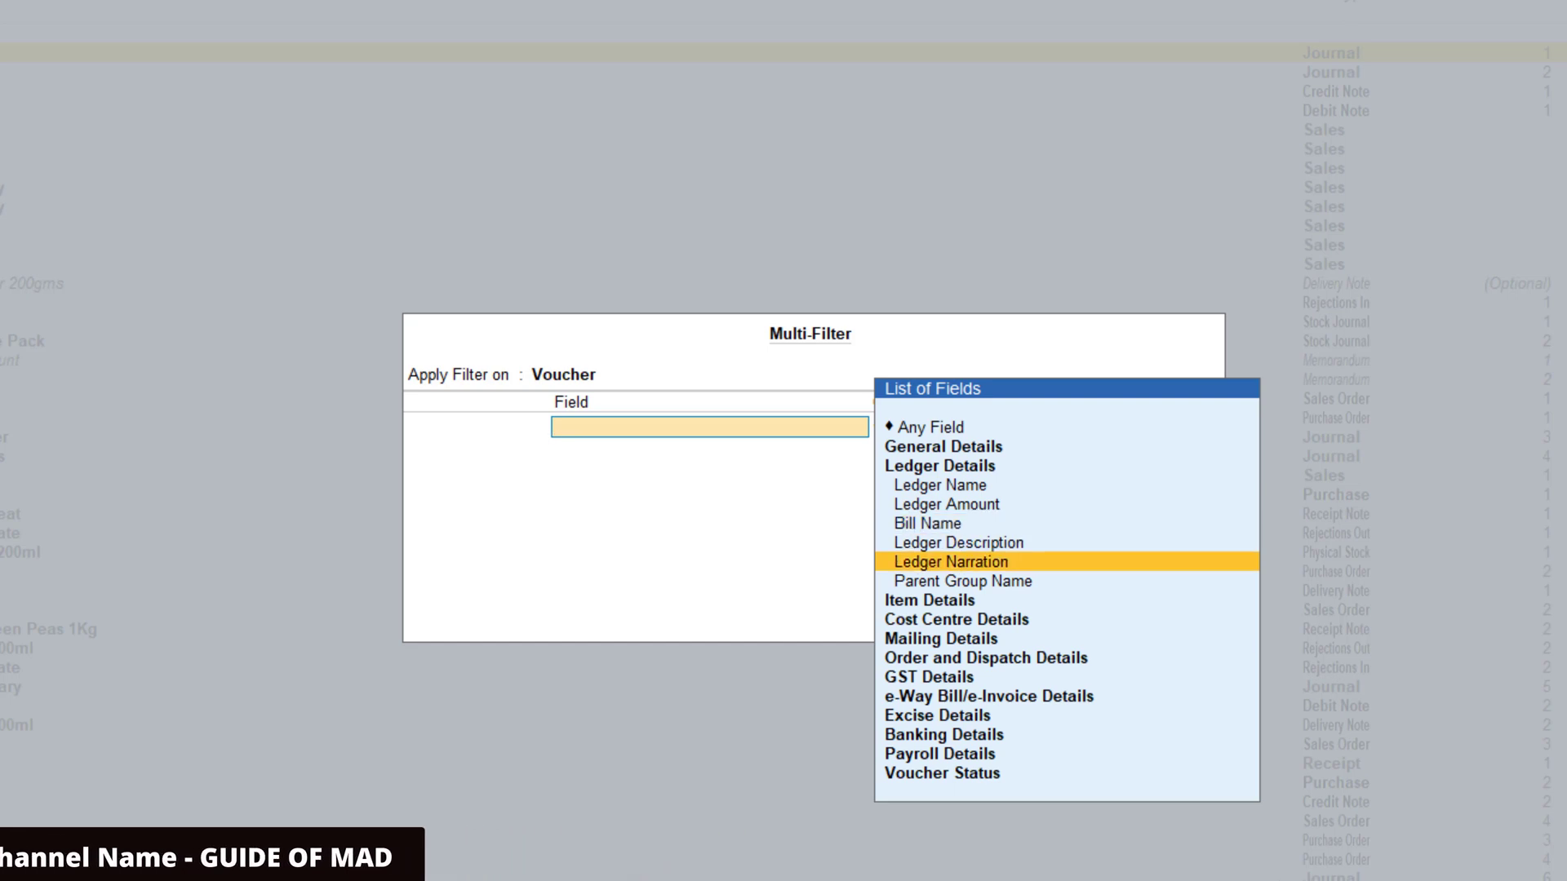
key(Up)
key(Up)
key(Up)
key(Up)
key(Up)
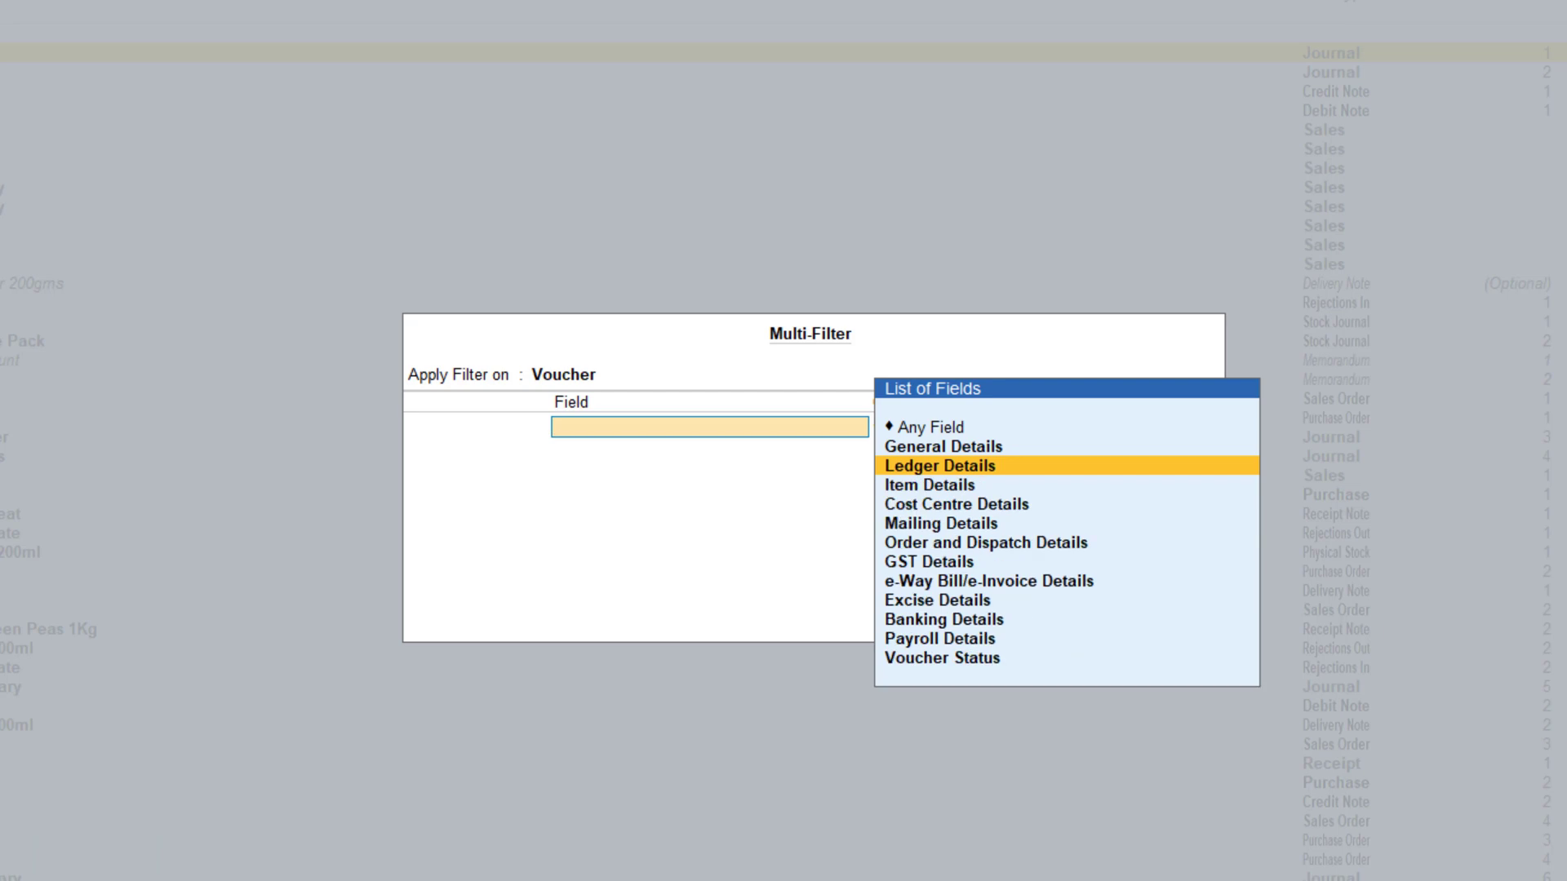
Expand the Item Details category to examine its stock item fields, and collapse it again
key(Down)
key(Return)
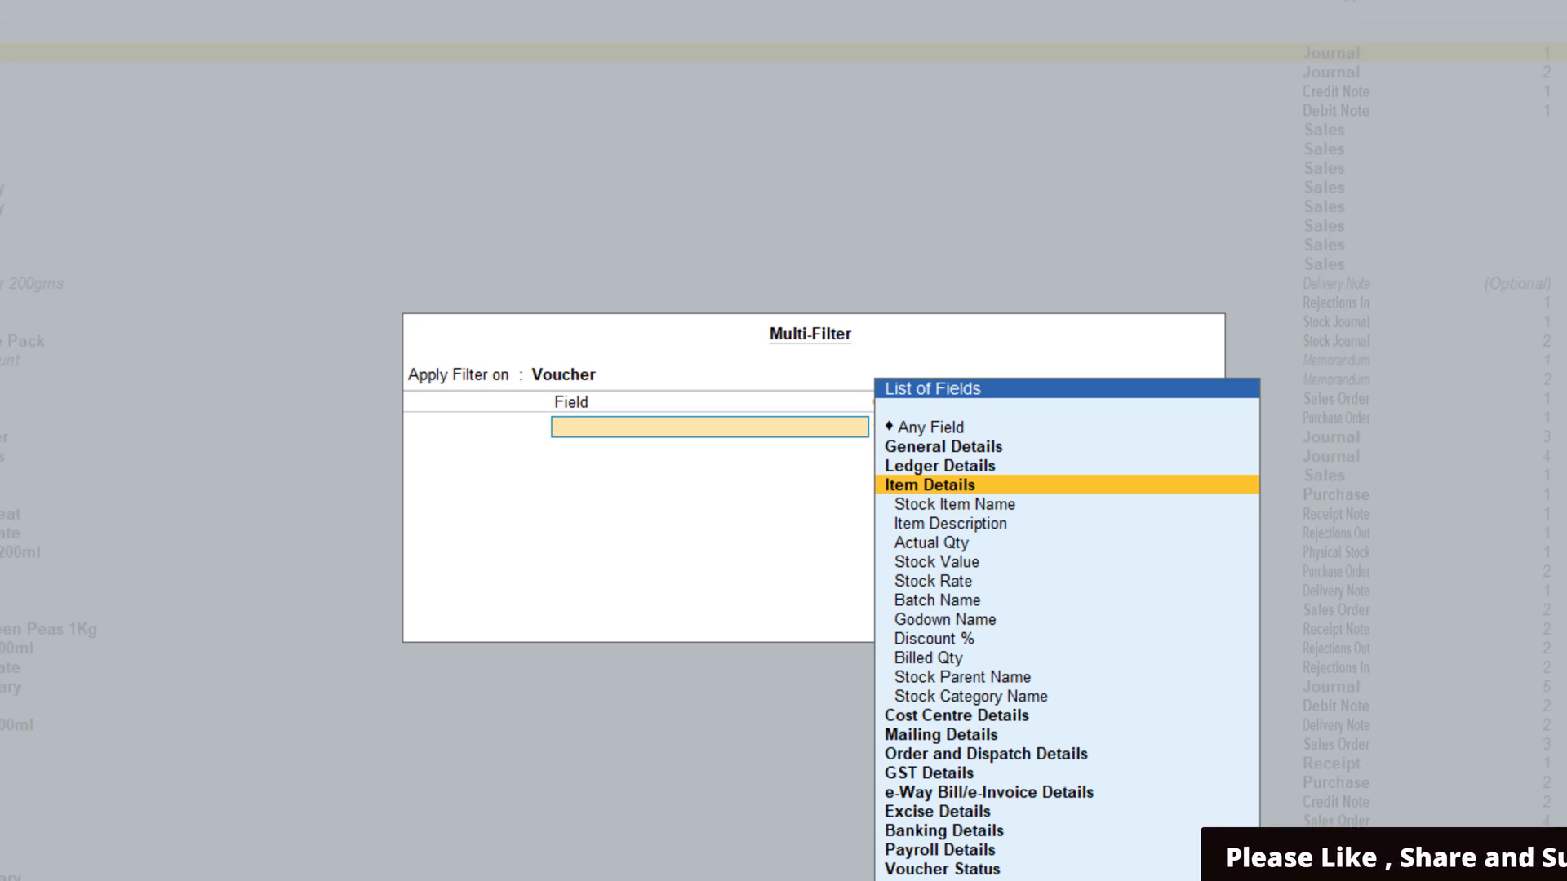
key(Return)
Look over the remaining field categories from Cost Centre Details to Payroll Details, returning to GST Details
key(Down)
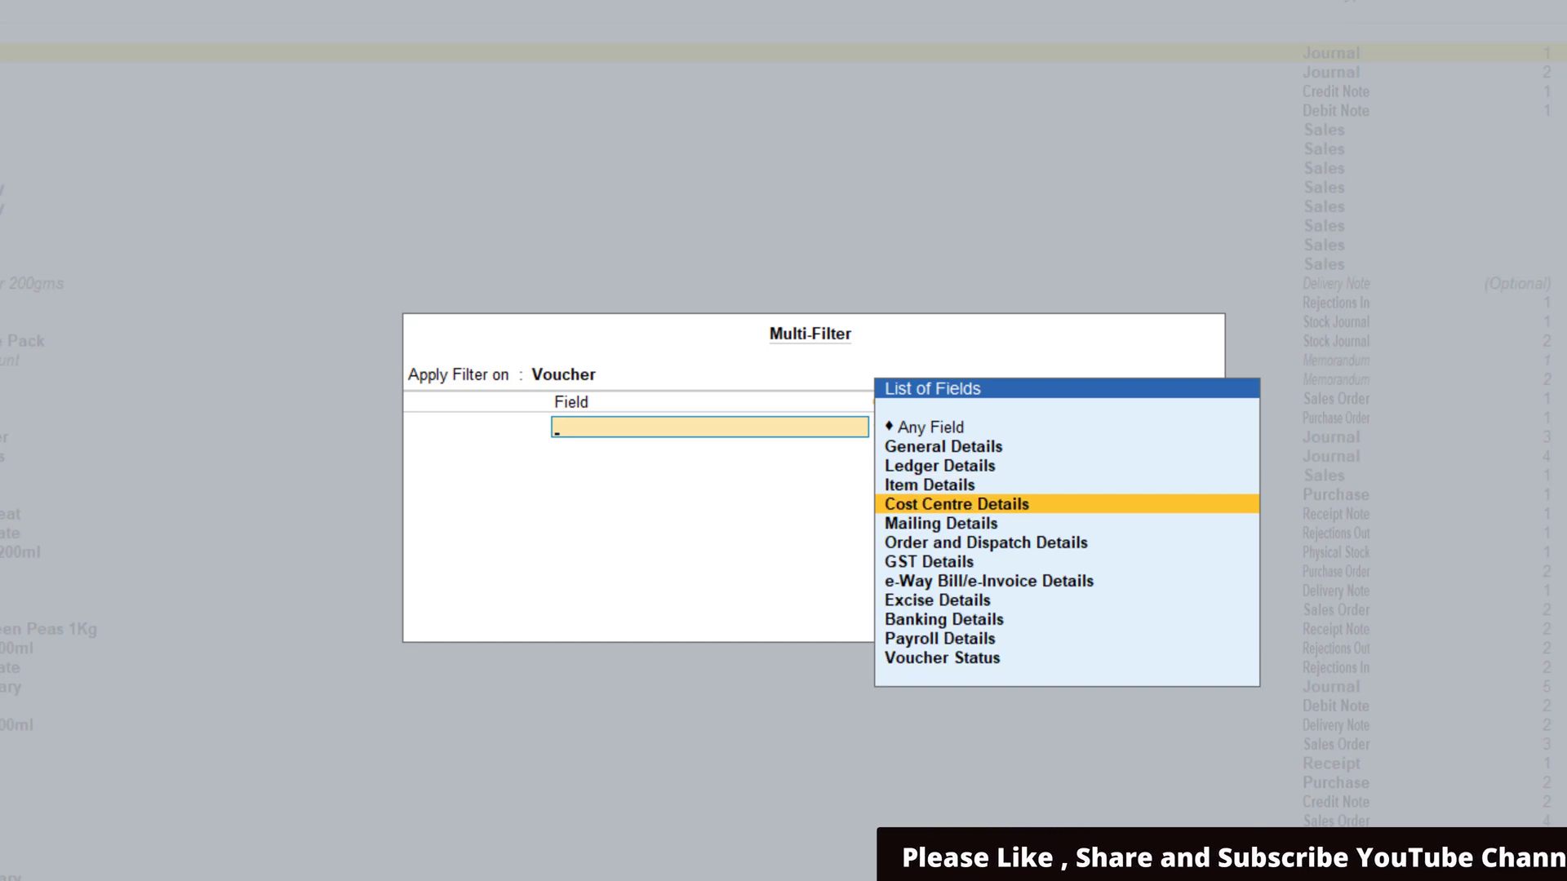
key(Down)
key(Down)
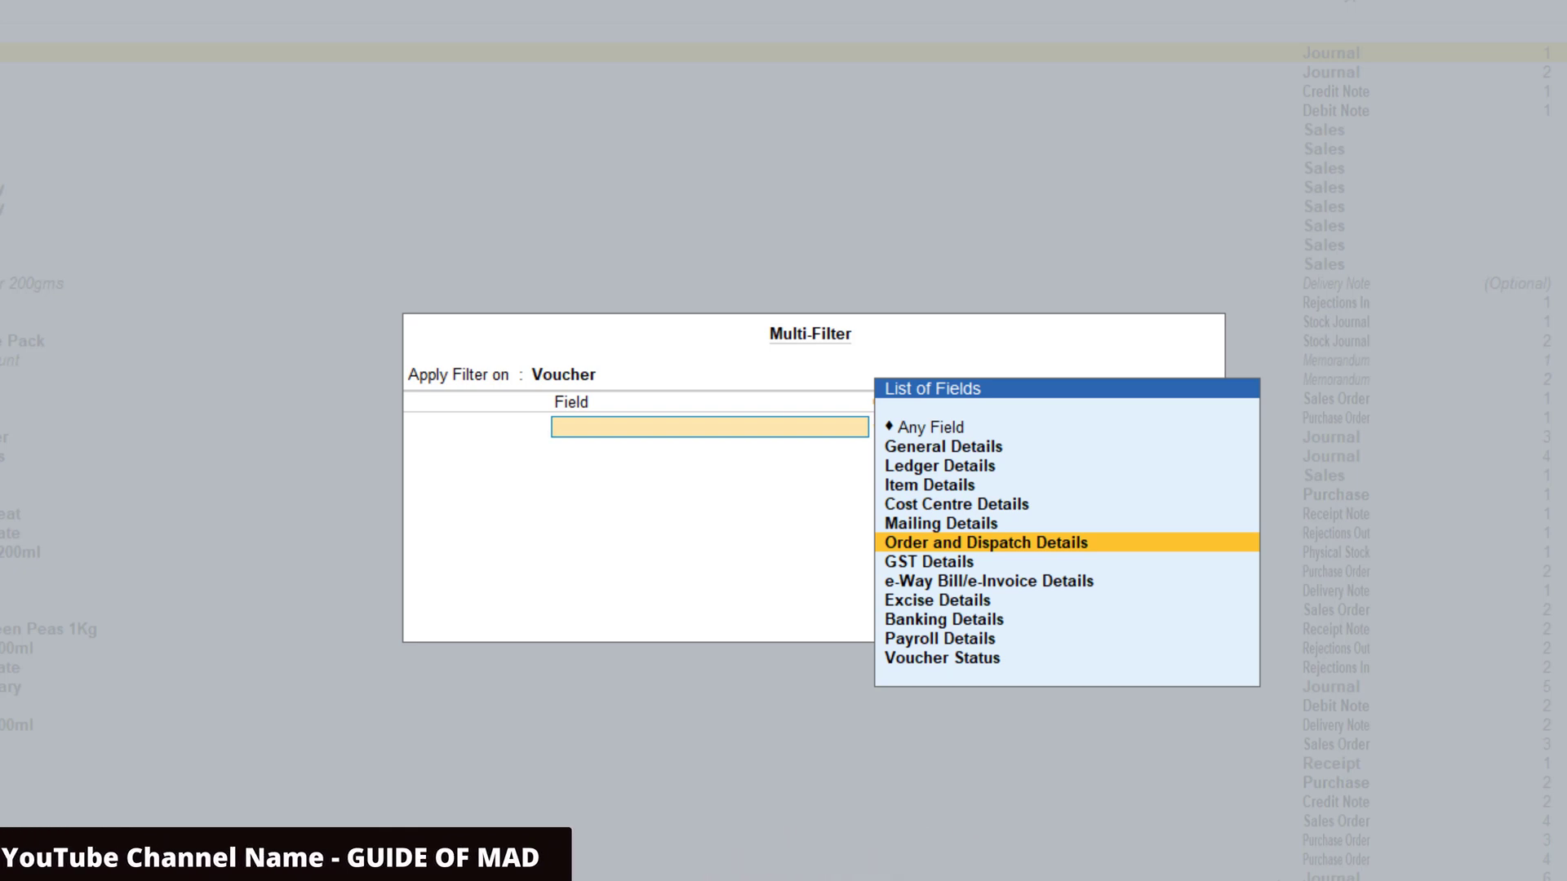
key(Down)
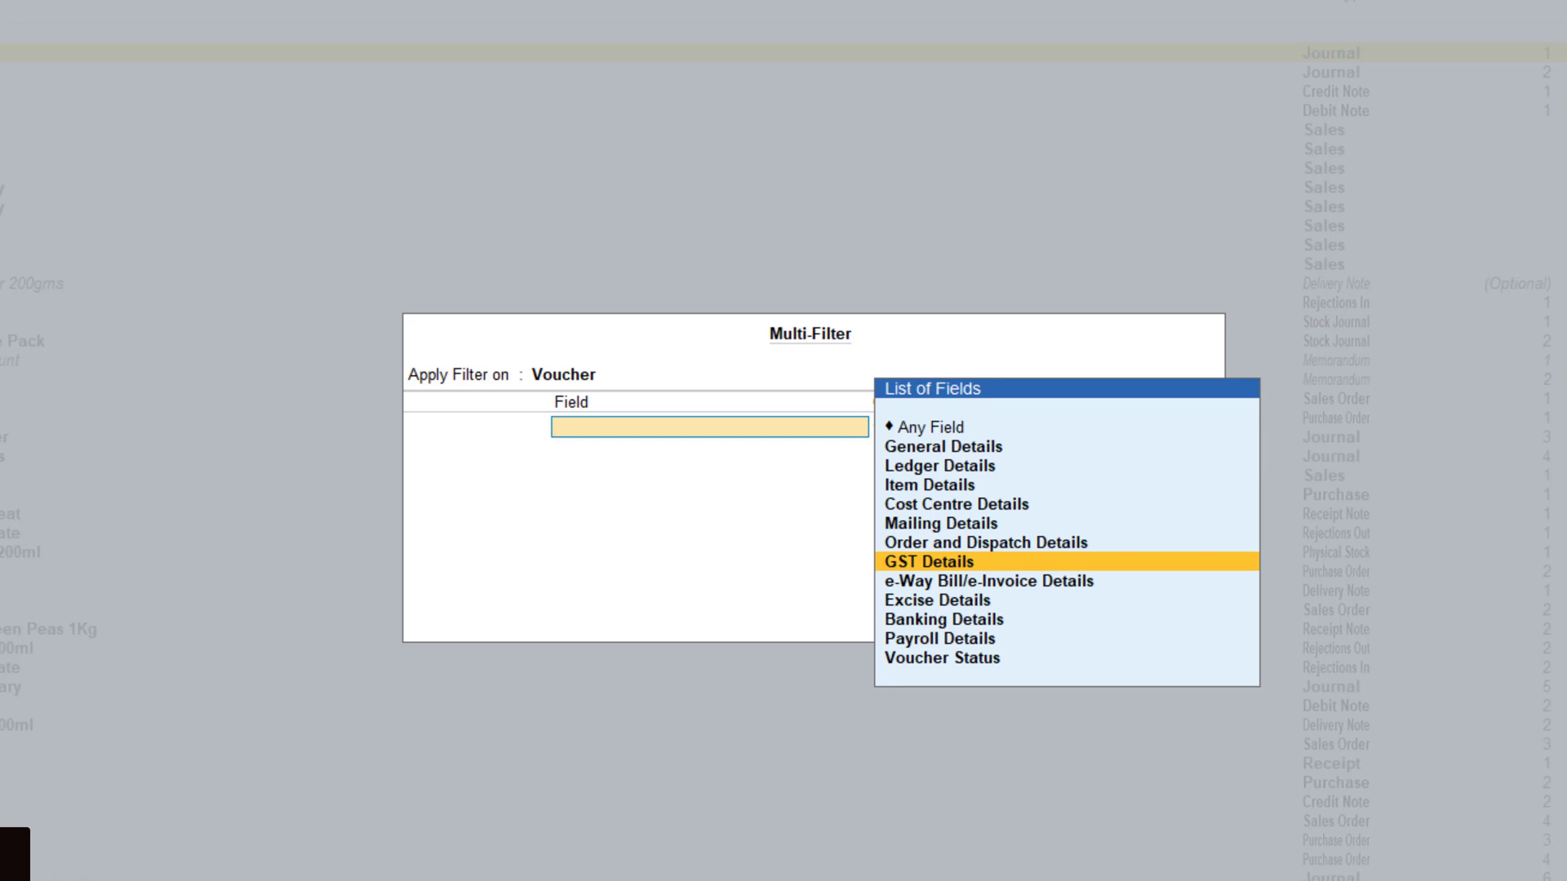
key(Down)
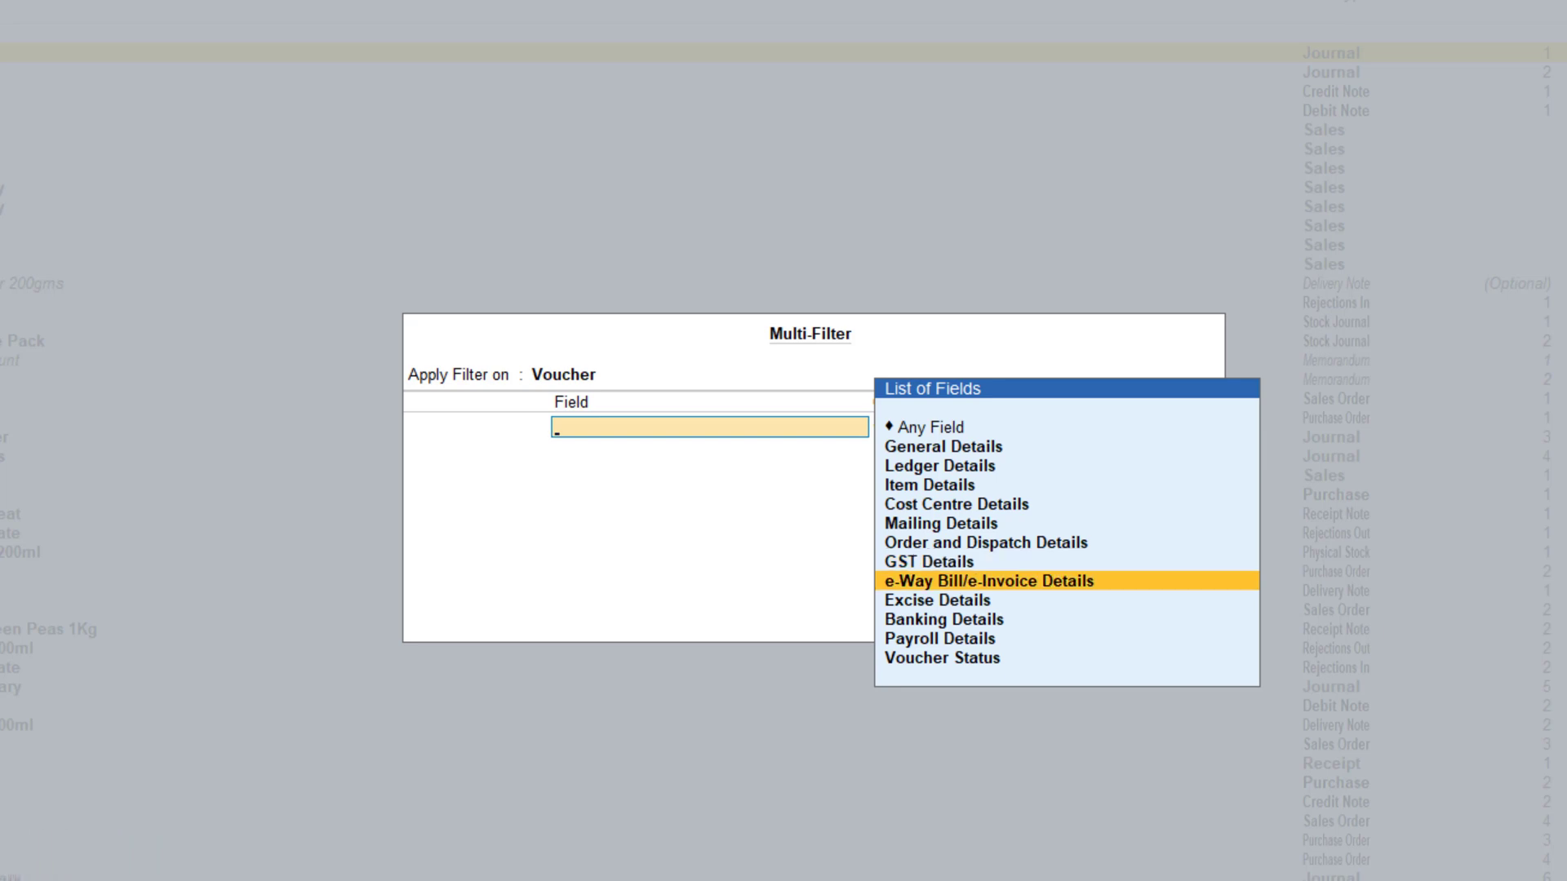
key(Down)
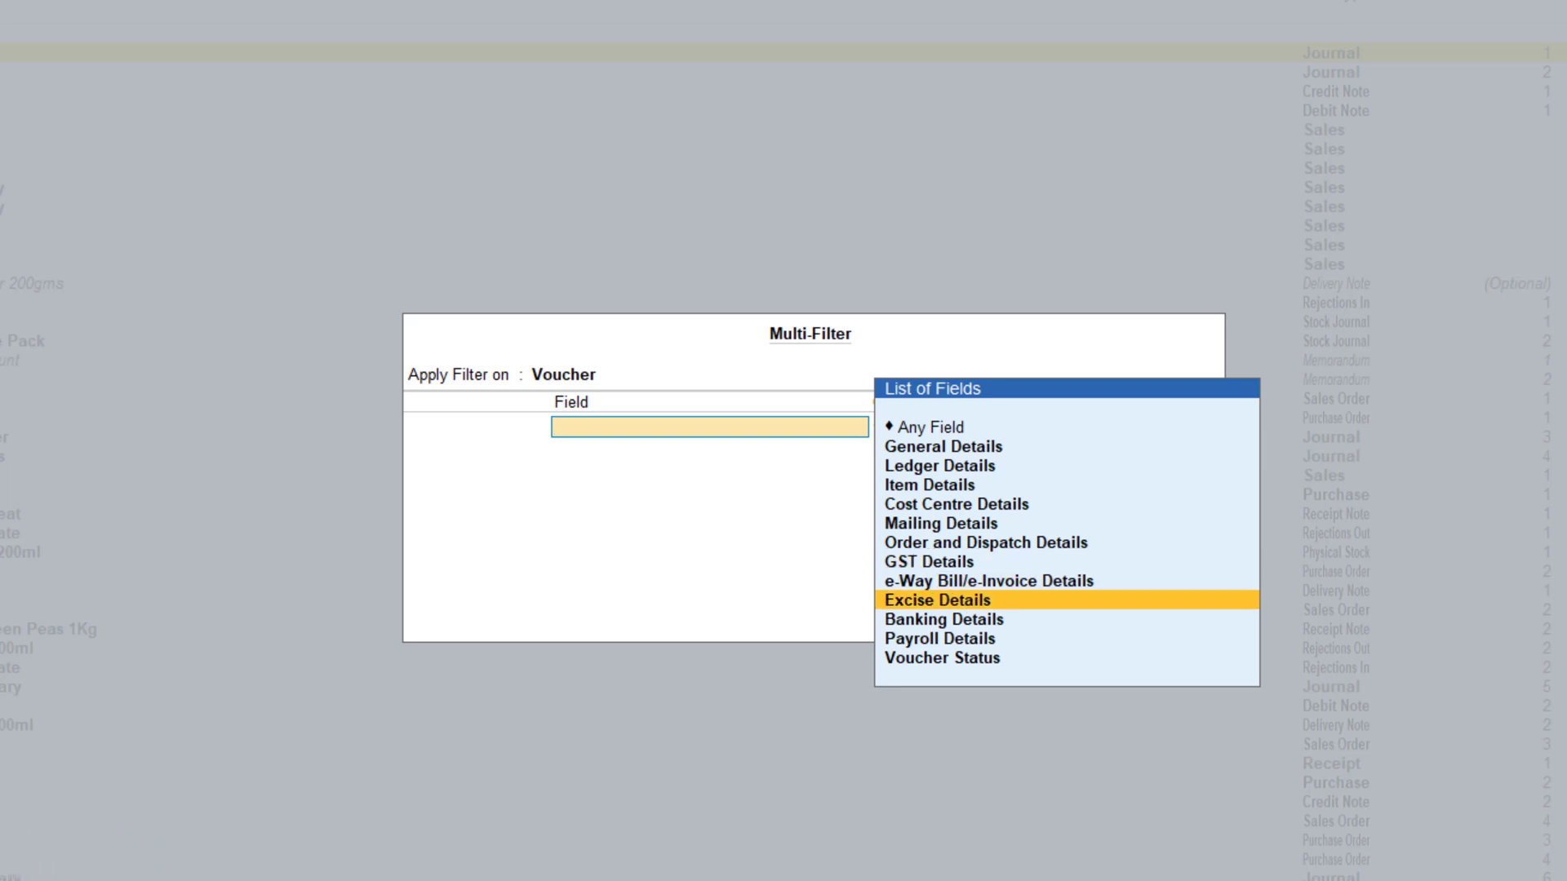
key(Down)
key(Down)
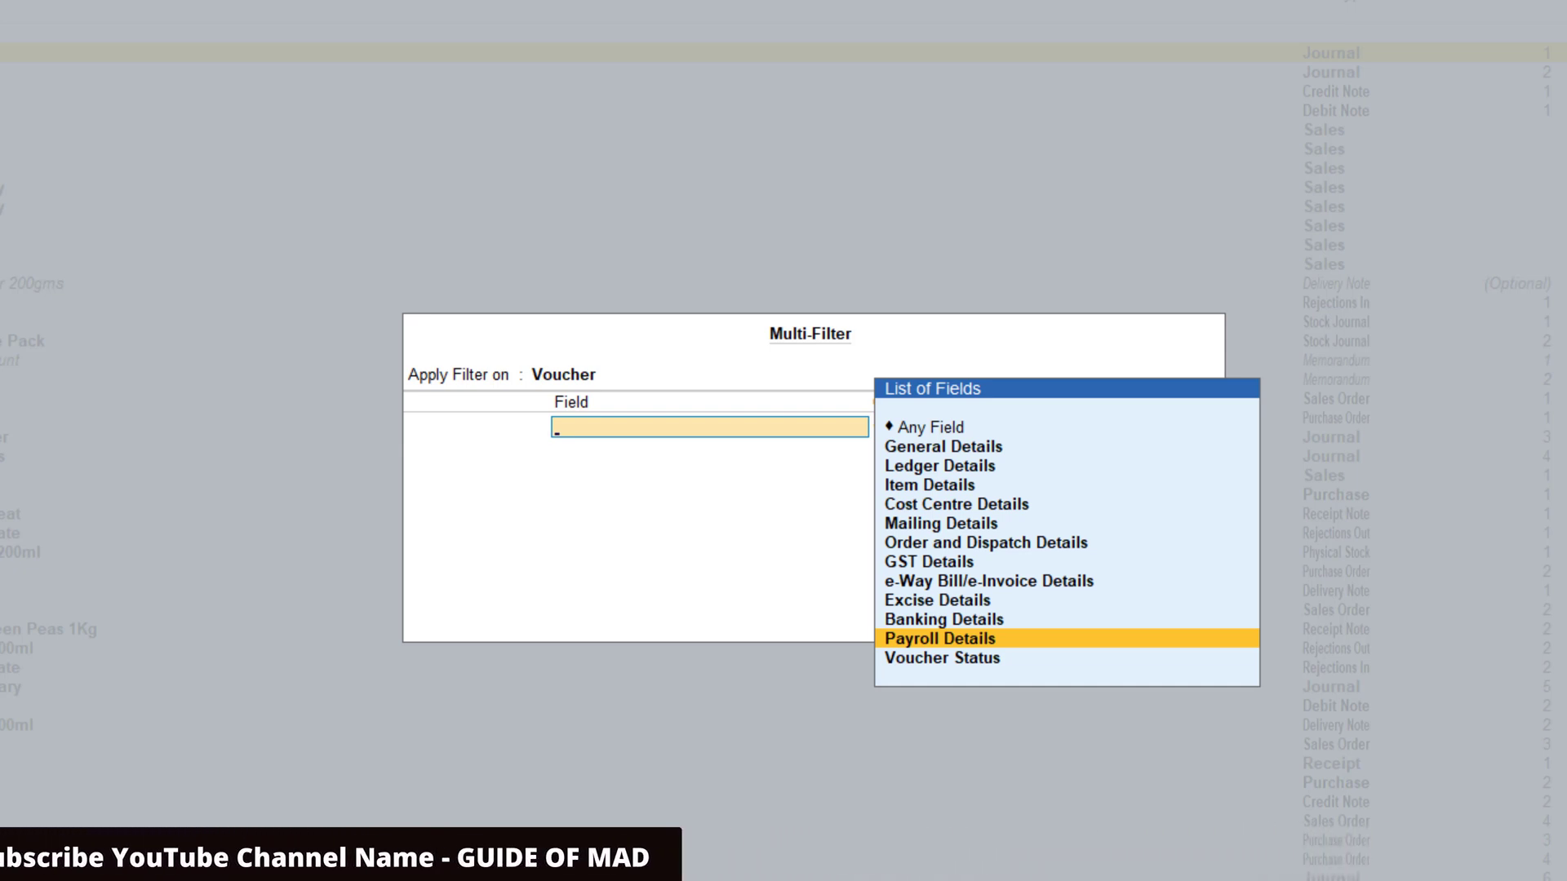
key(Up)
key(Up)
key(Up)
key(Up)
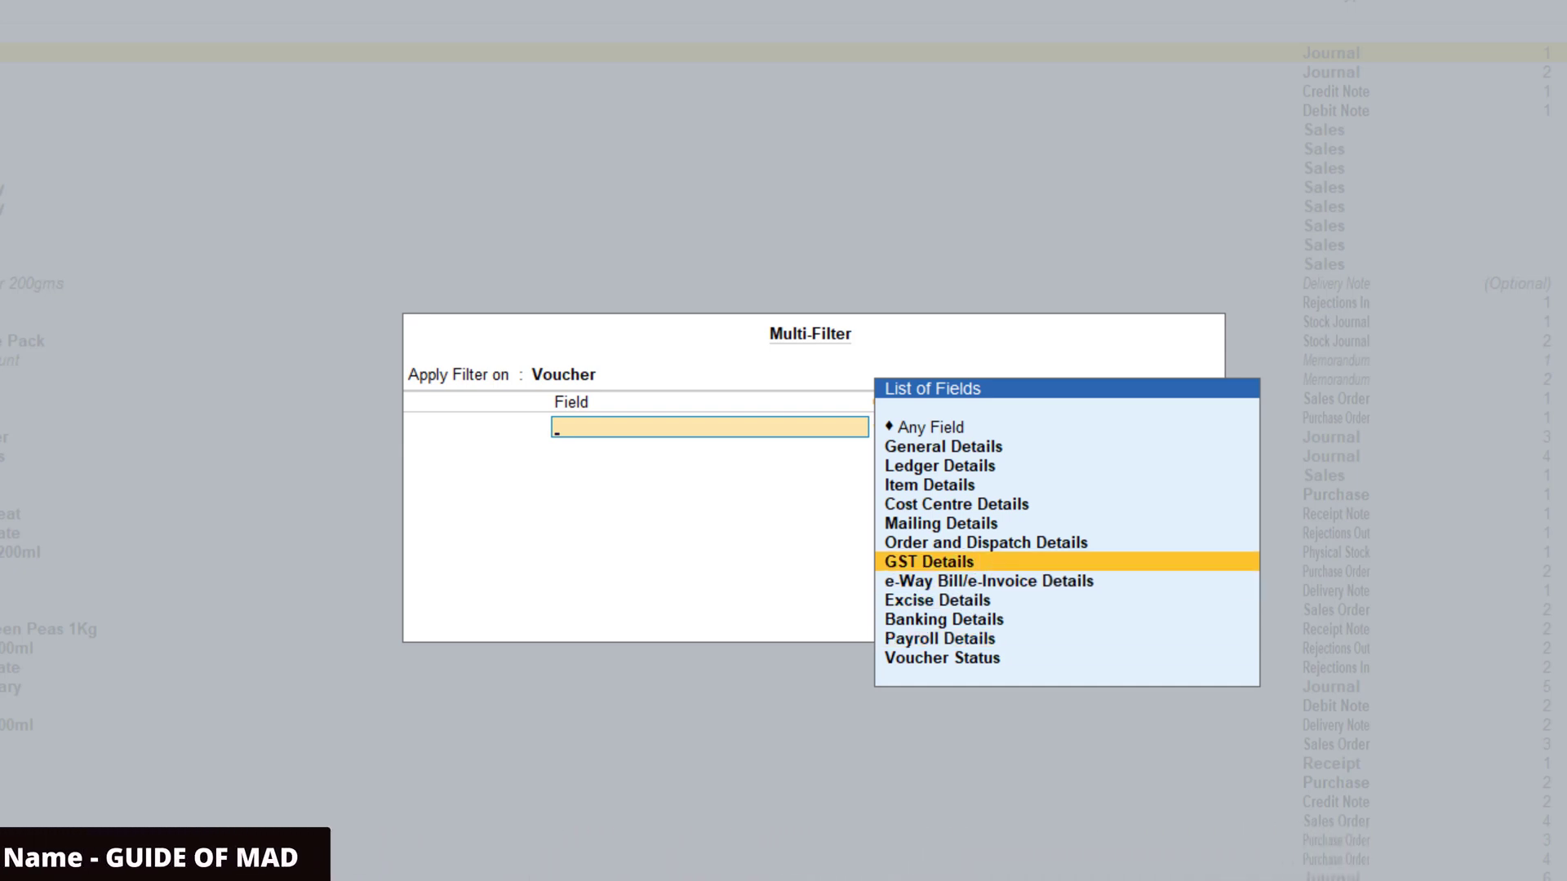
Filter the Day Book vouchers by the GST field Place of Supply containing "Delhi", ending the condition list there
key(Return)
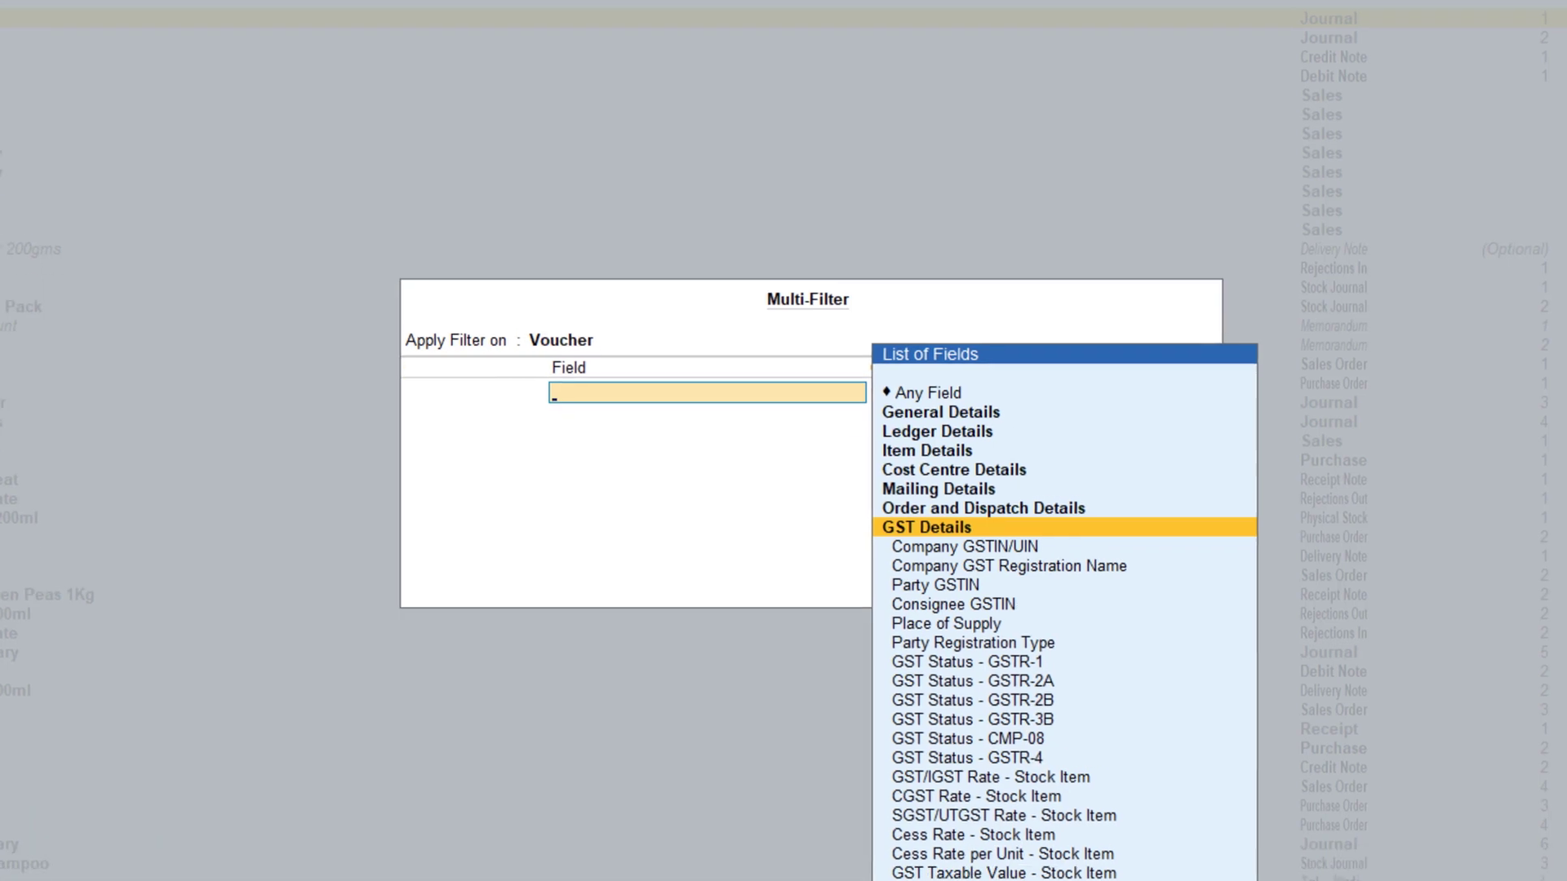
key(Down)
key(Down)
key(Down)
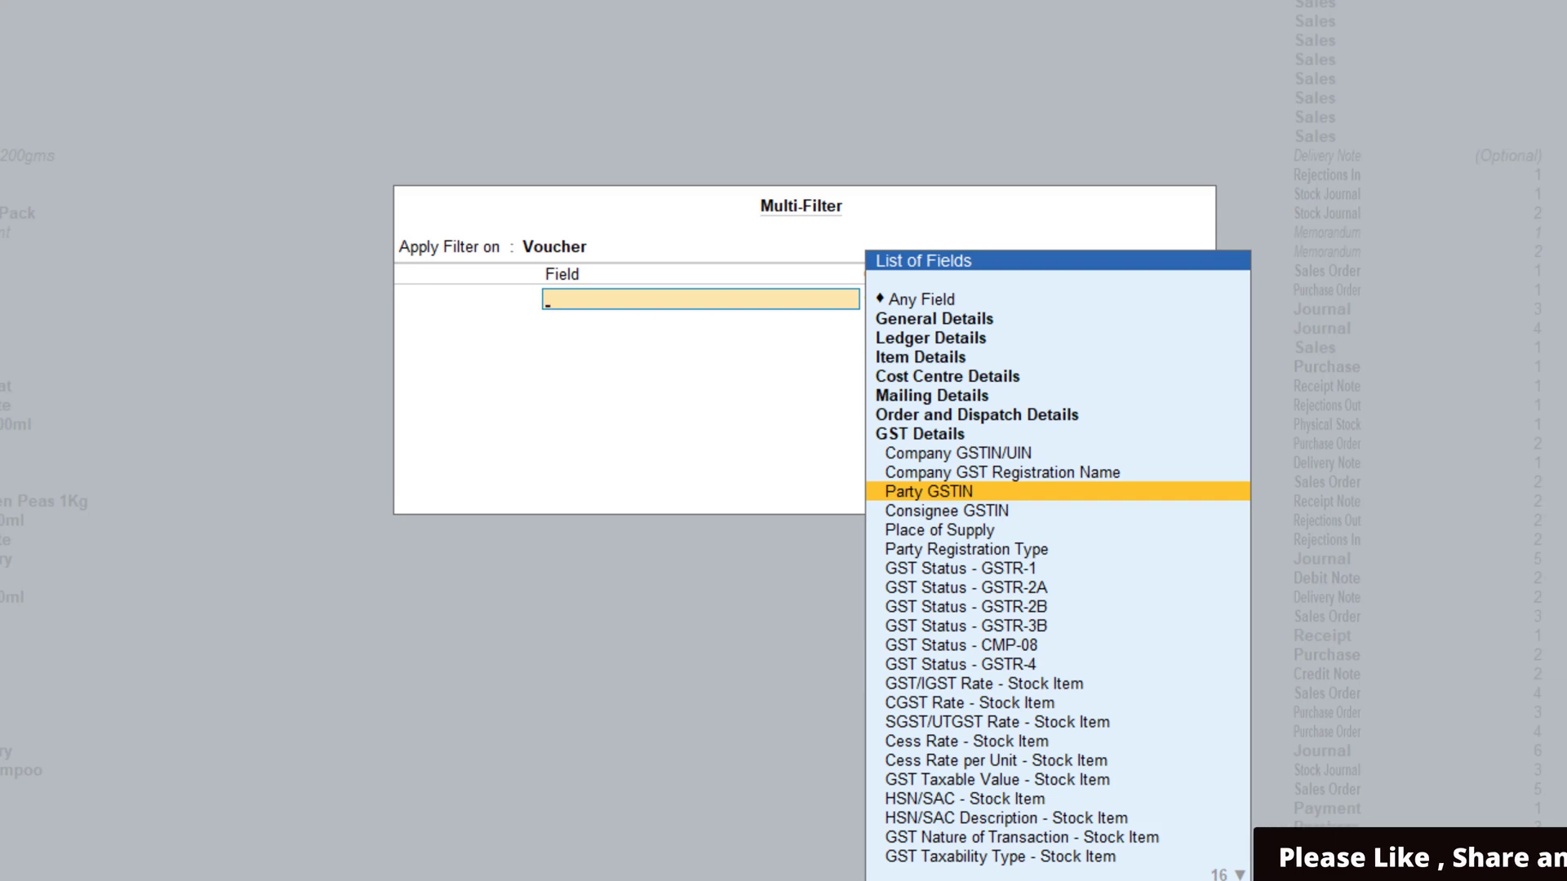
key(Down)
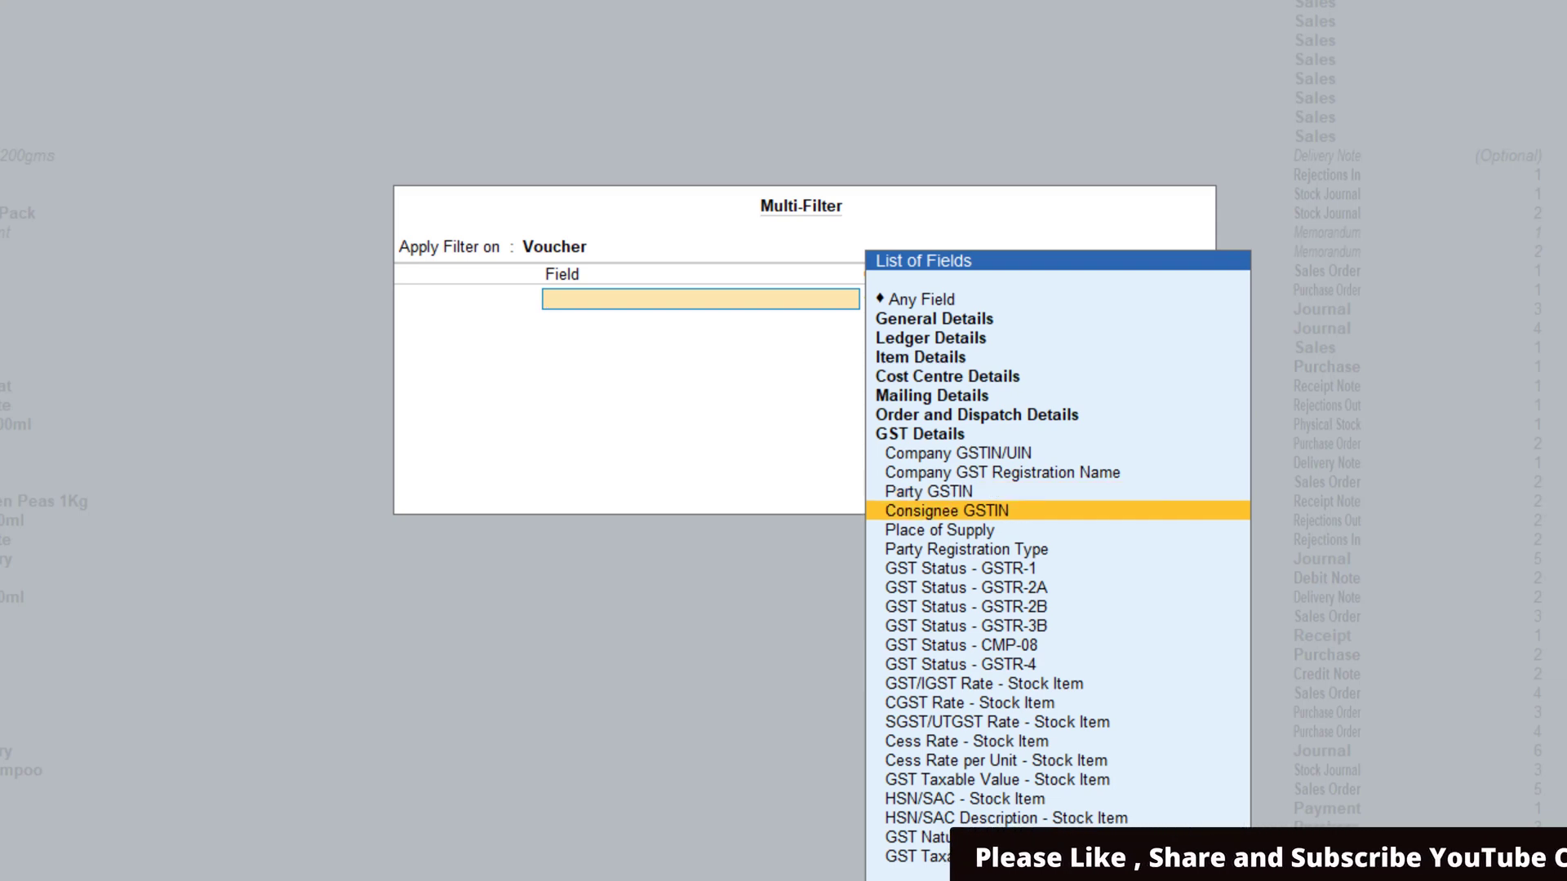
key(Down)
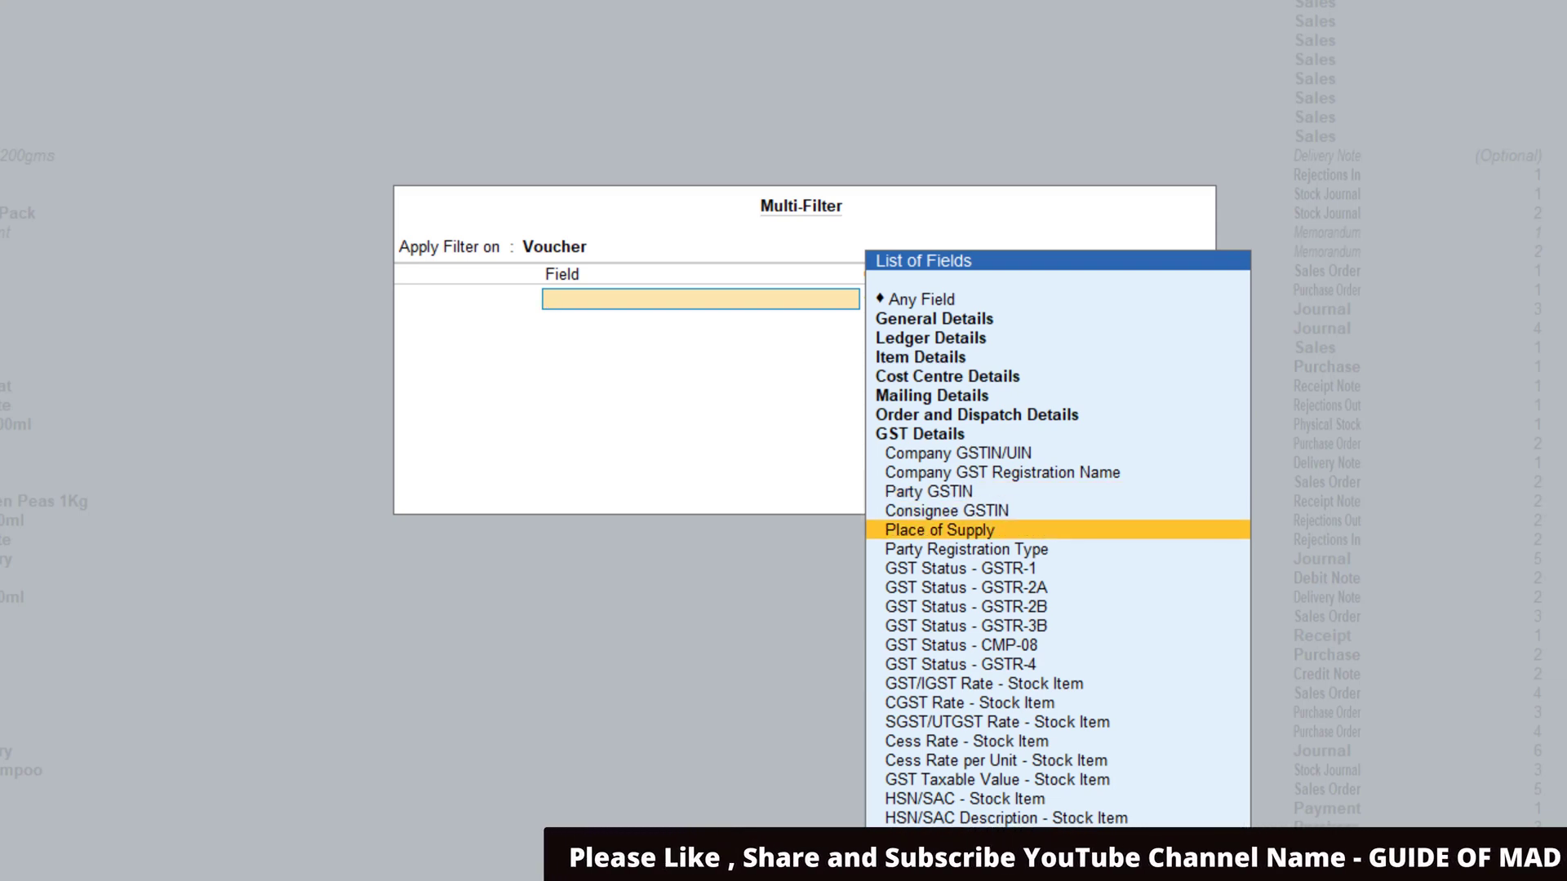
key(Return)
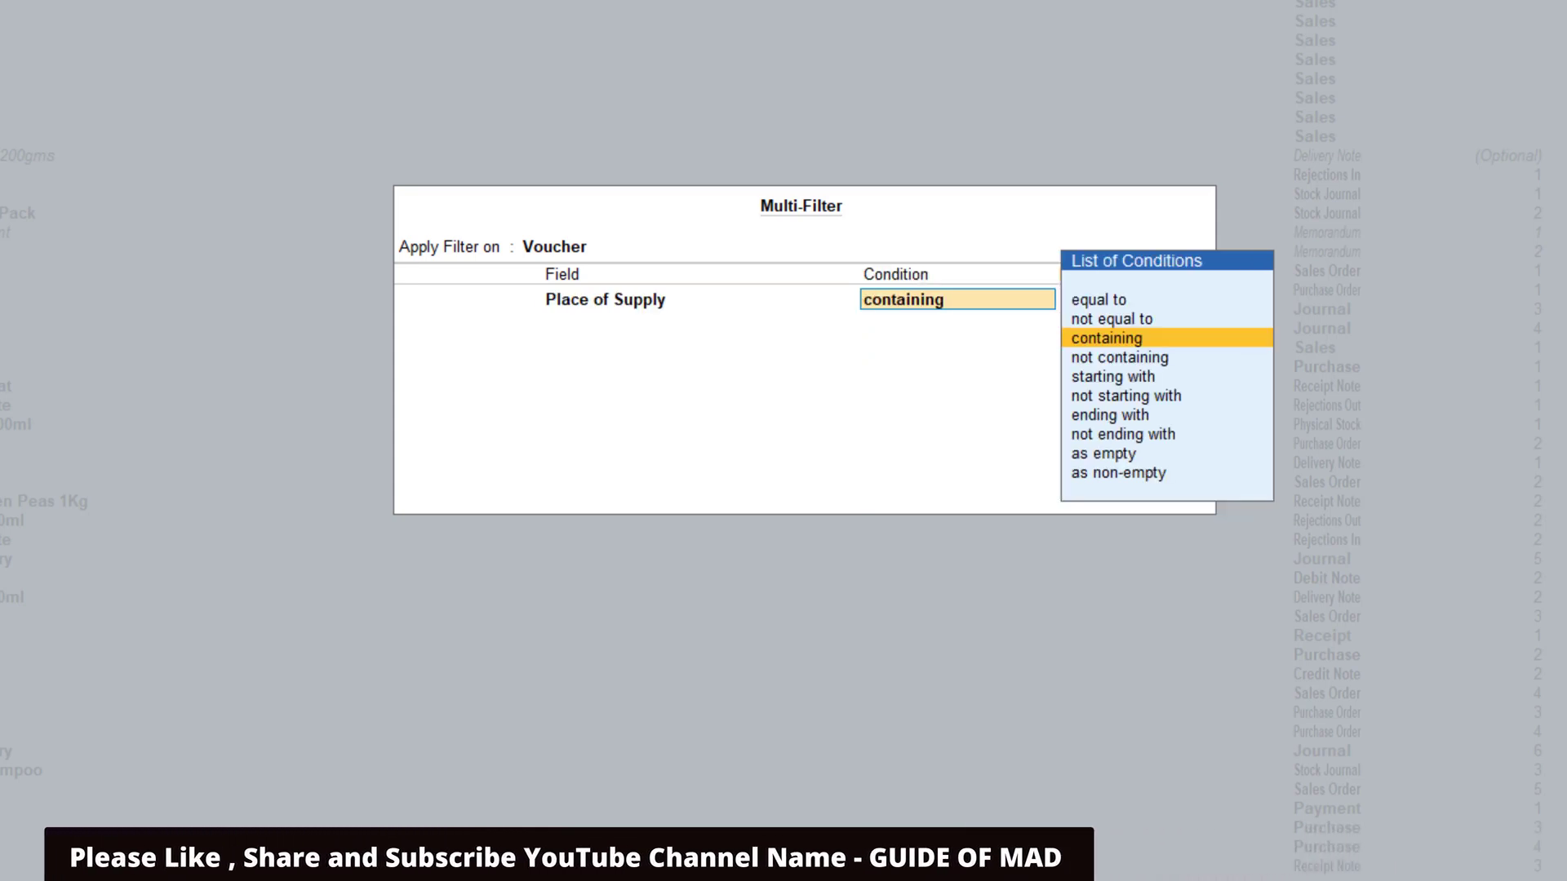
key(Return)
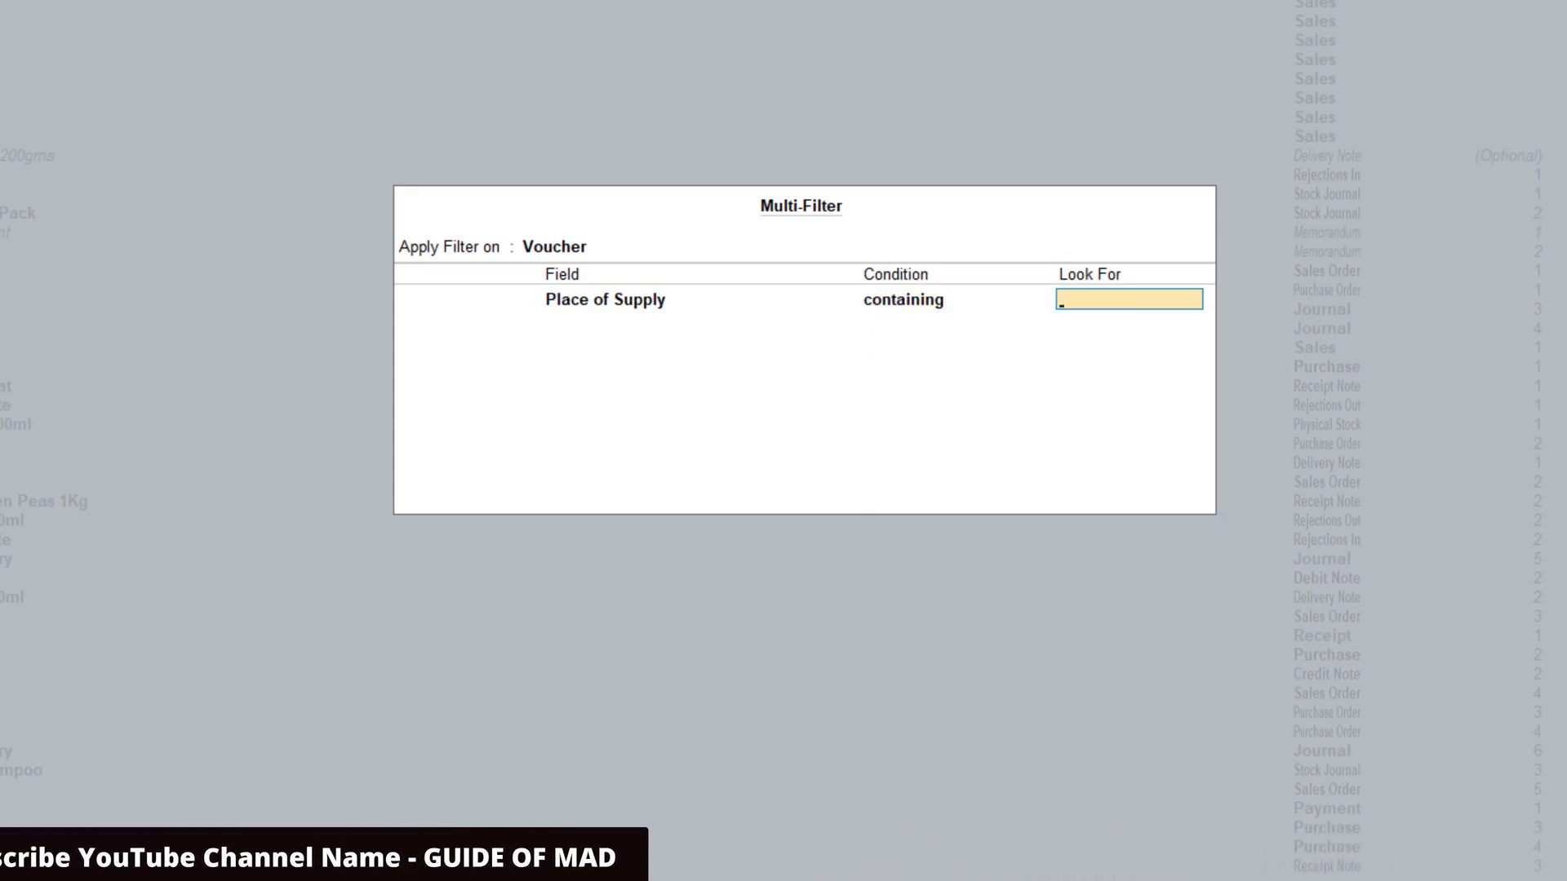
text(Delhi)
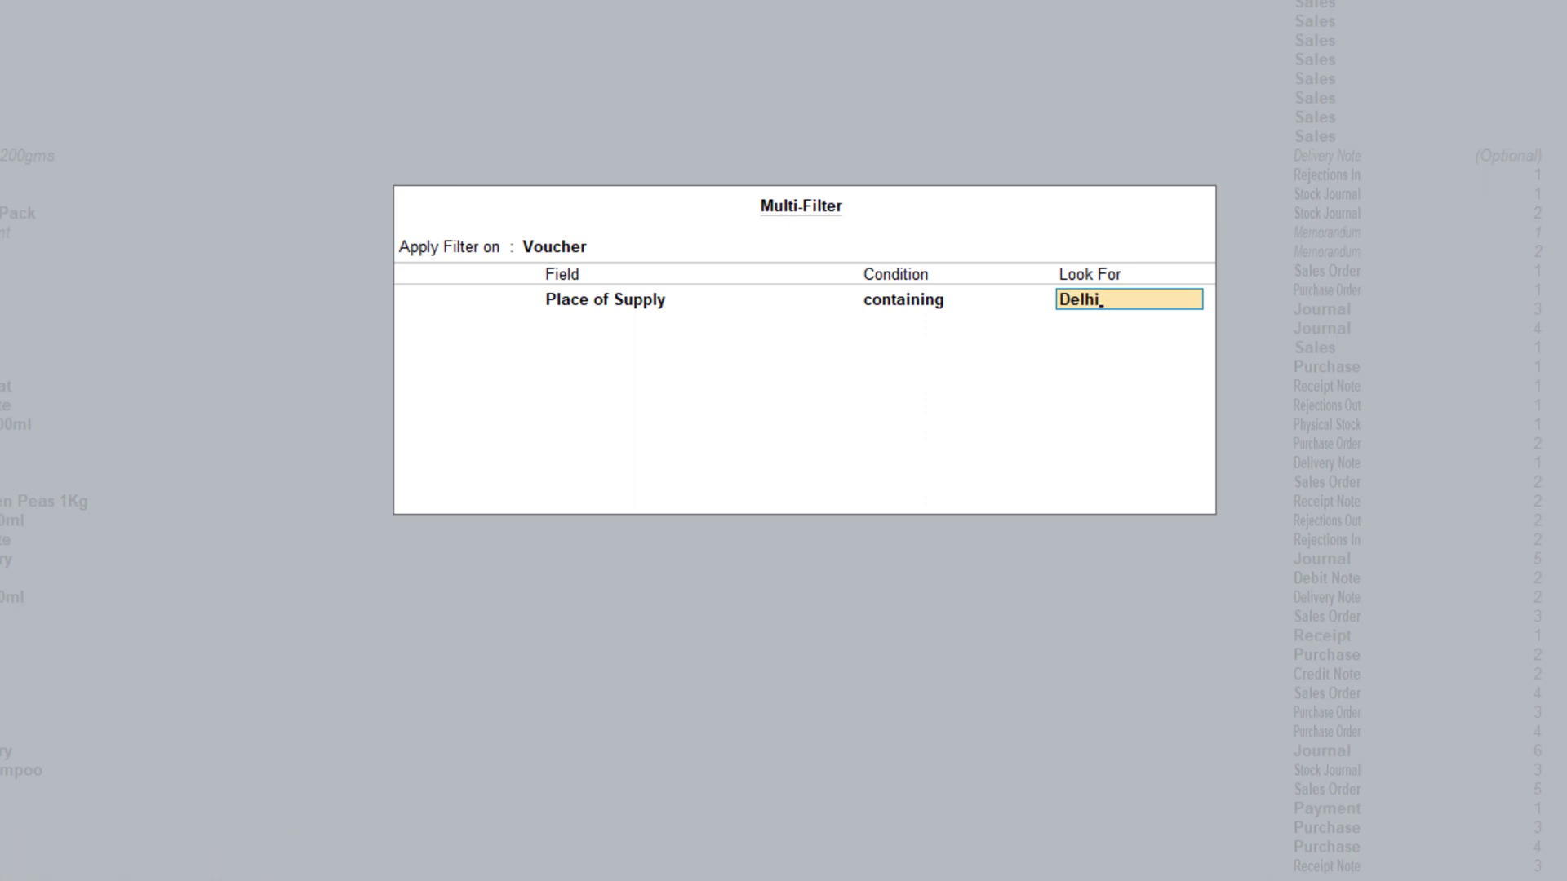
key(Return)
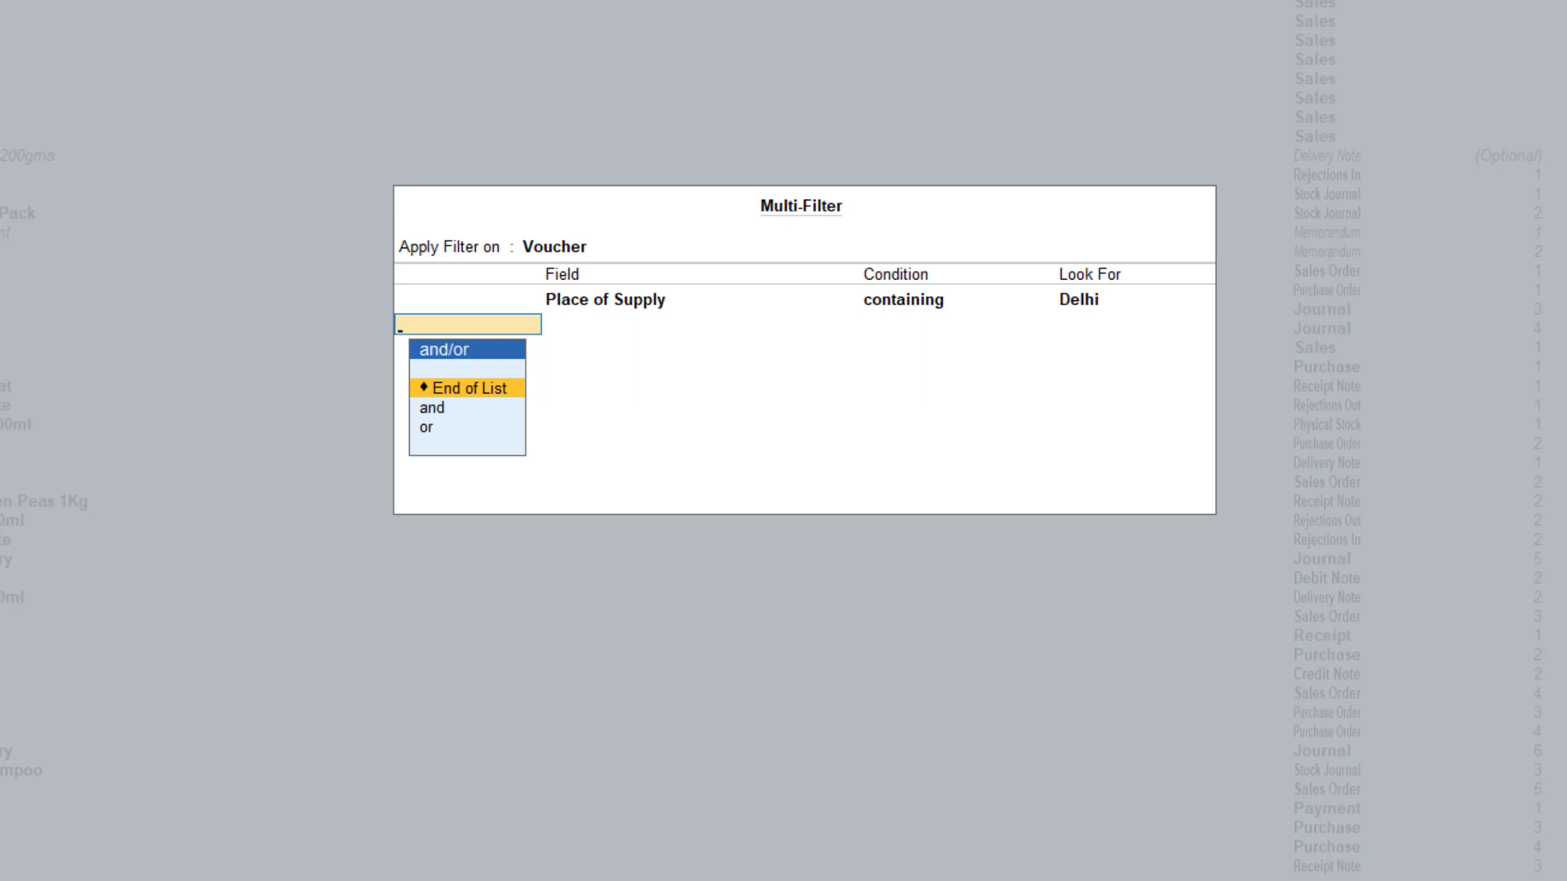
key(Return)
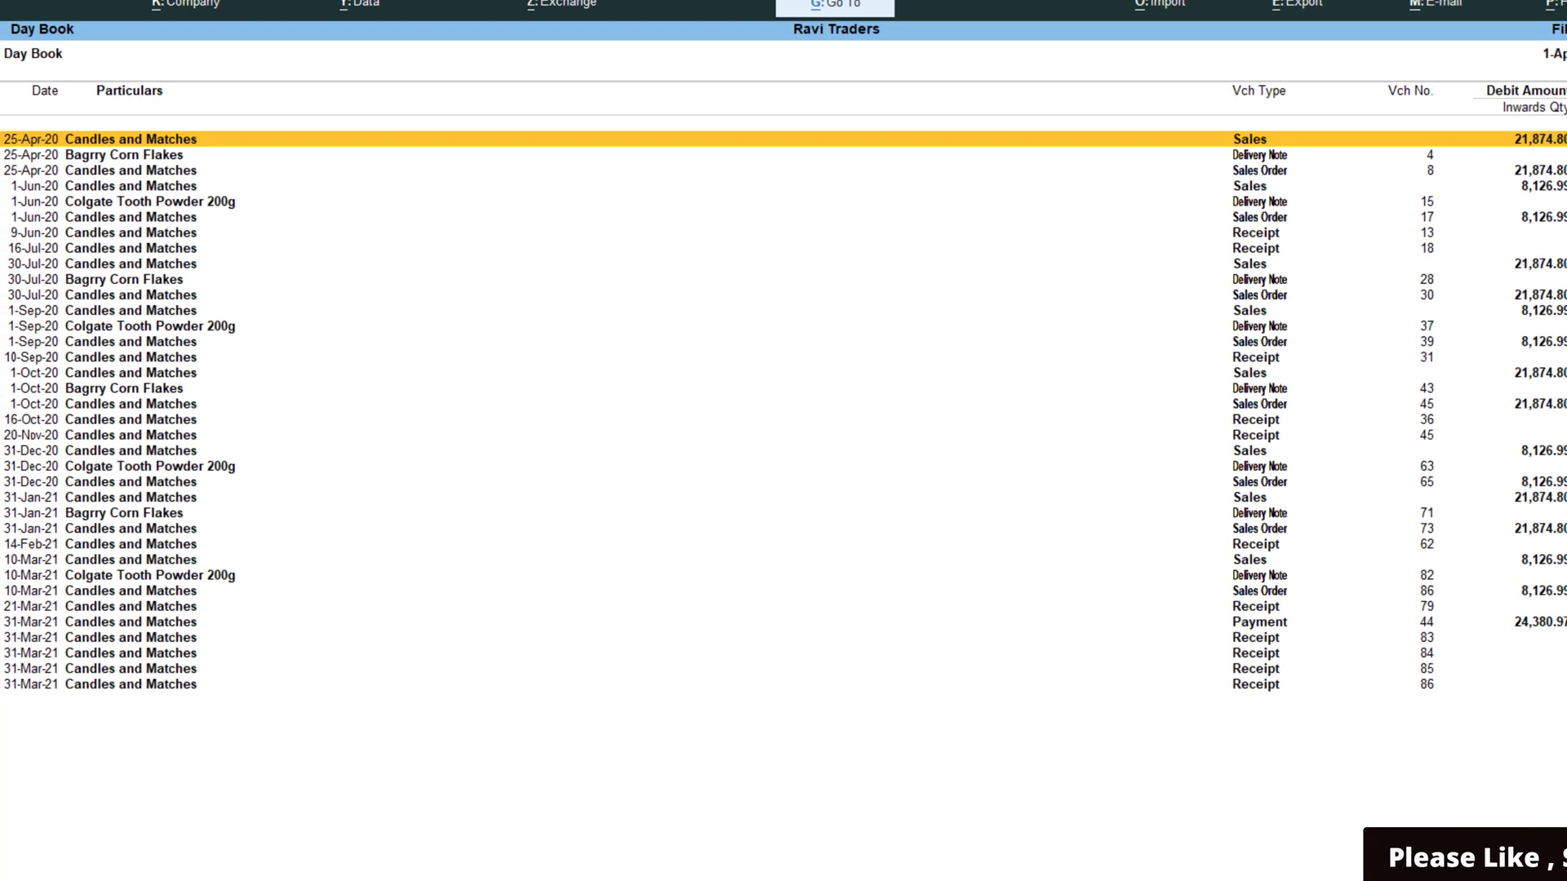
Examine the filter details of the Bagrry Corn Flakes delivery note, voucher no. 4, and close them
key(Down)
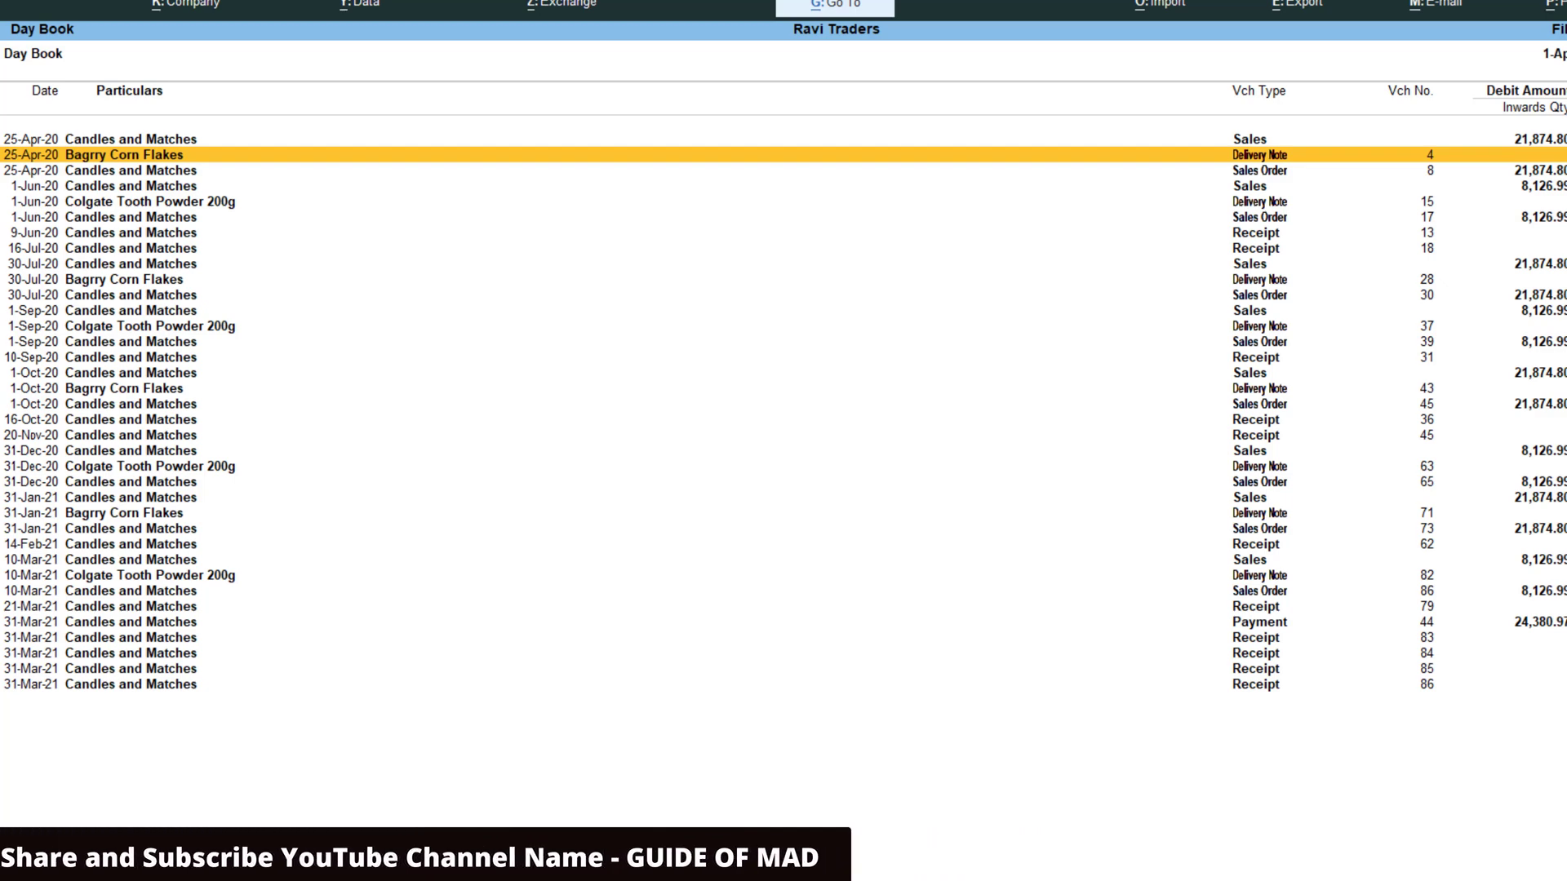
key(ctrl+f)
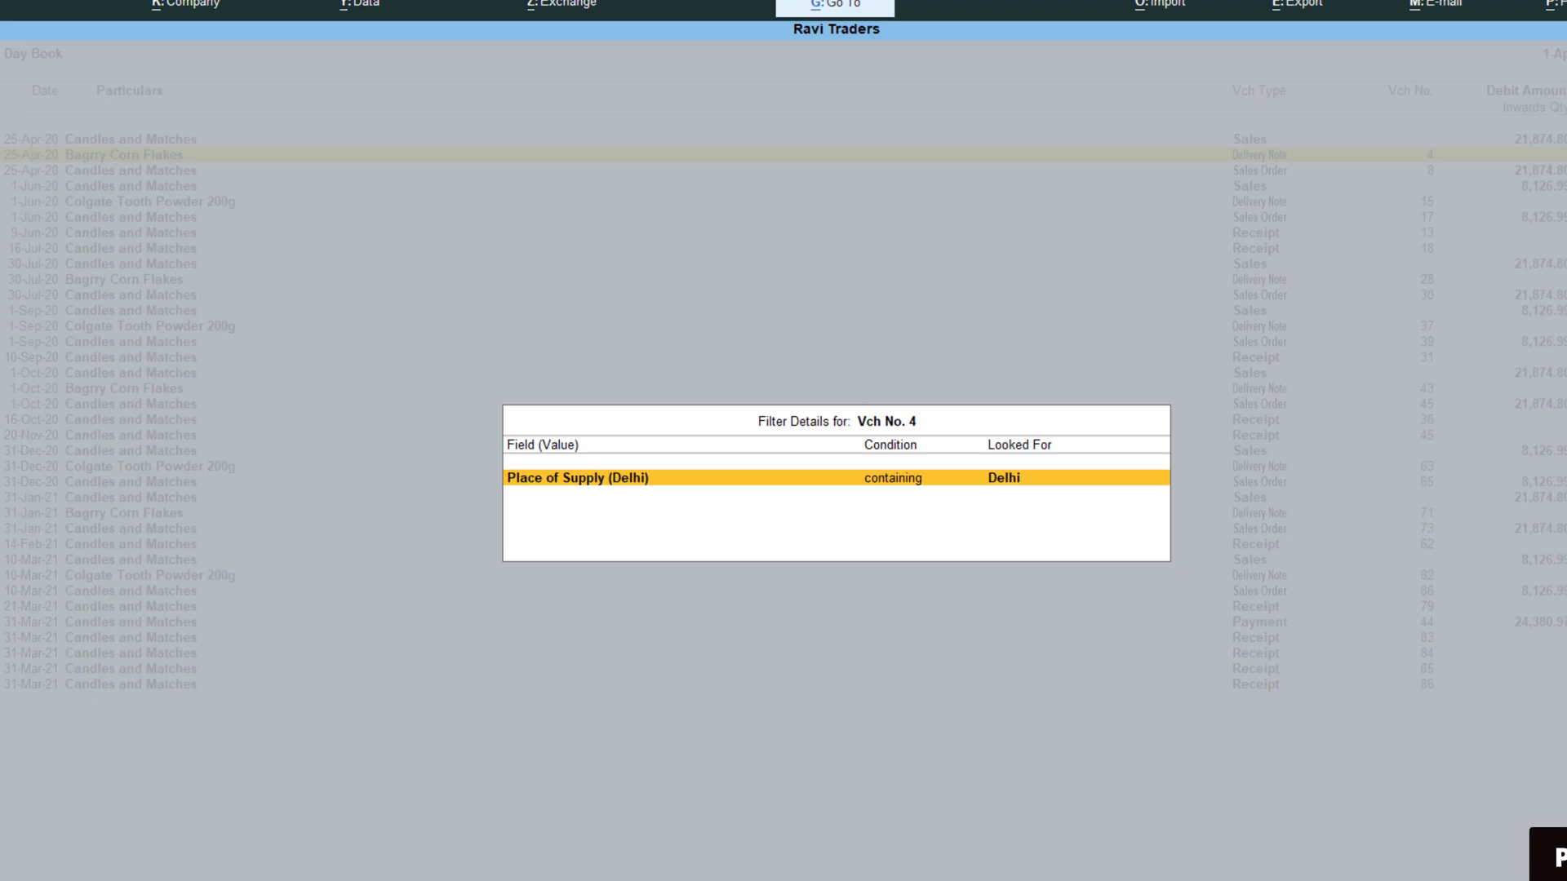
key(Escape)
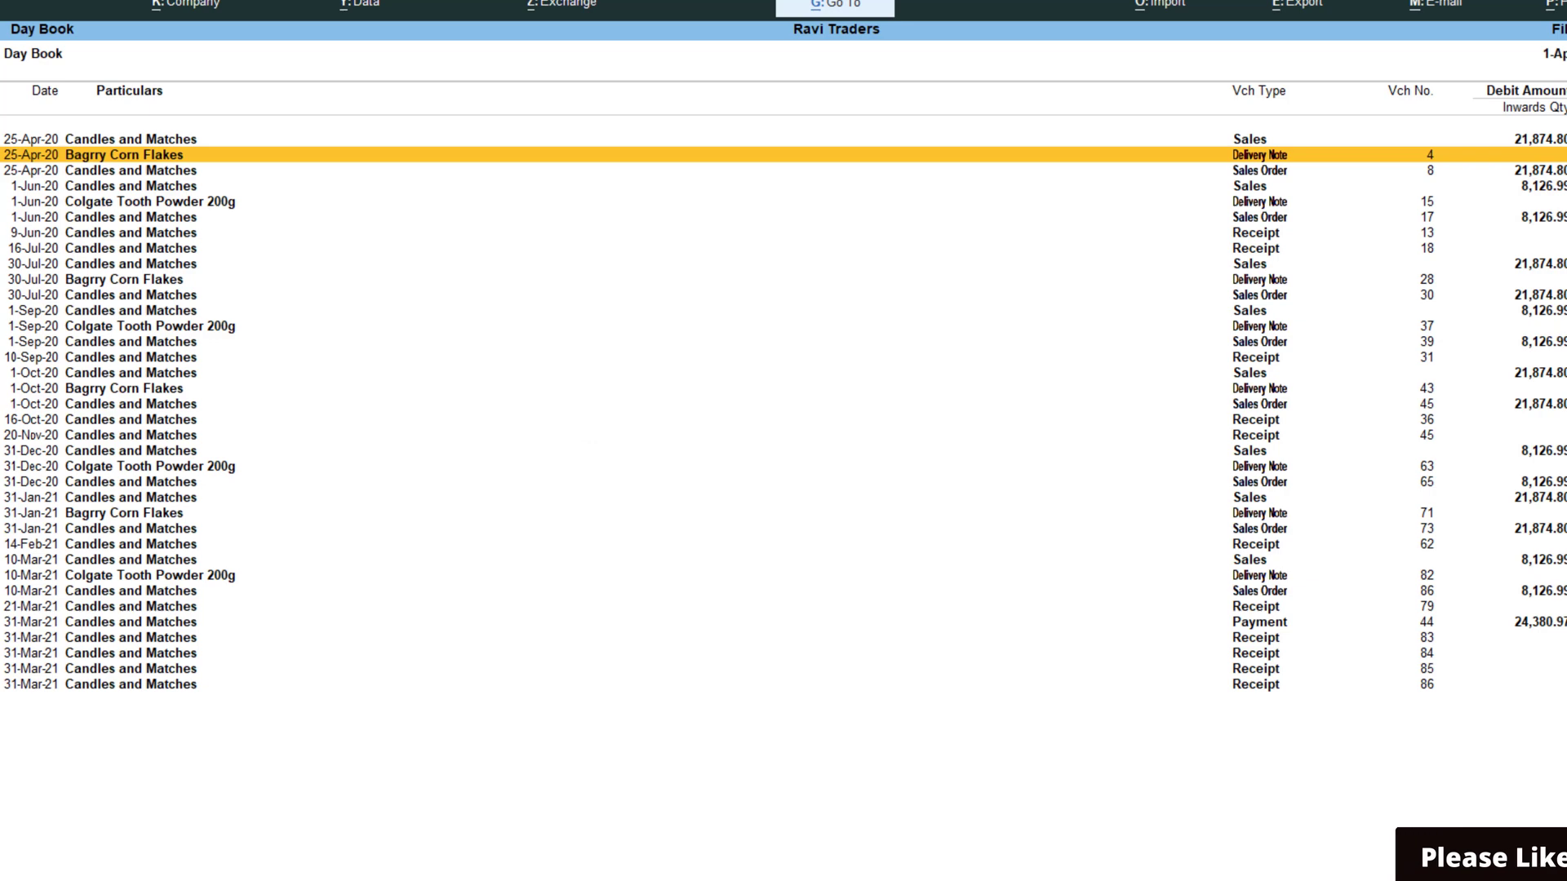
Add a second Multi-Filter condition joined with "and" on the General Details field Date
key(ctrl+F12)
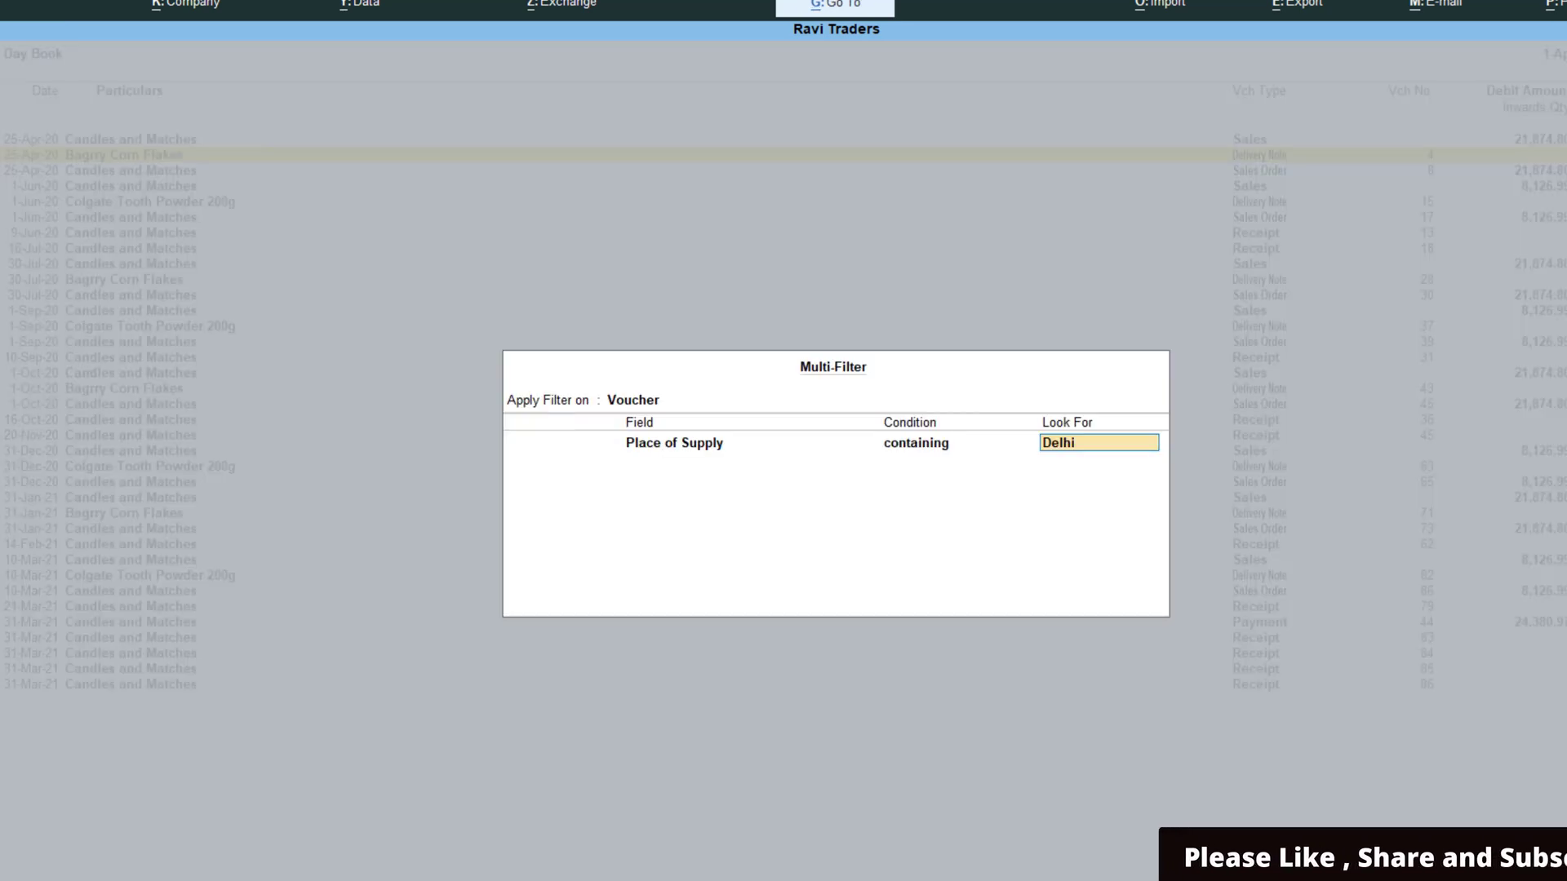
key(Return)
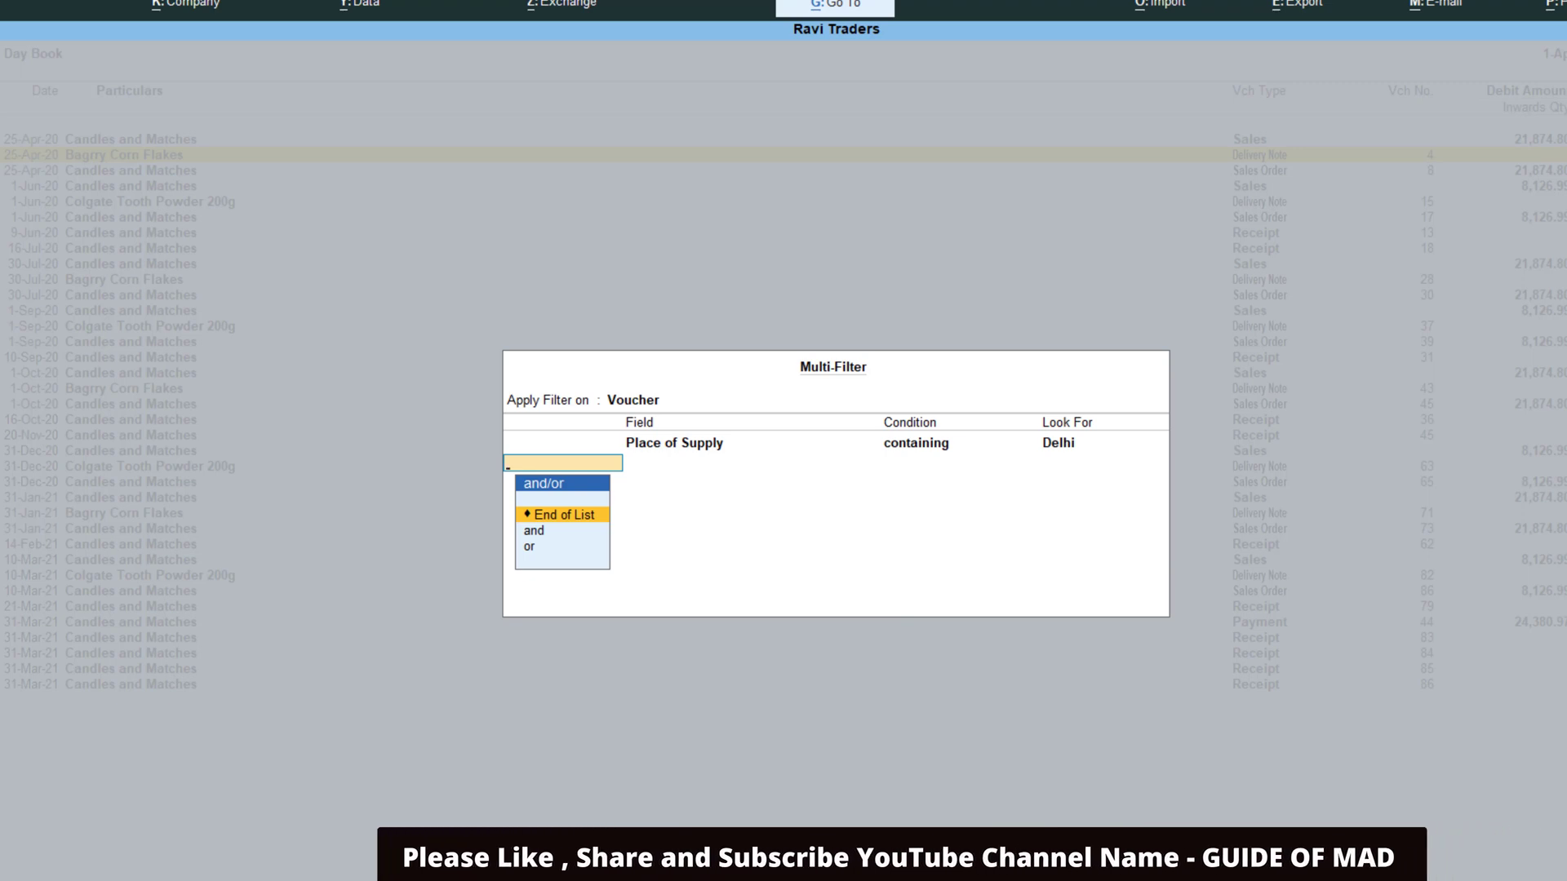
key(Down)
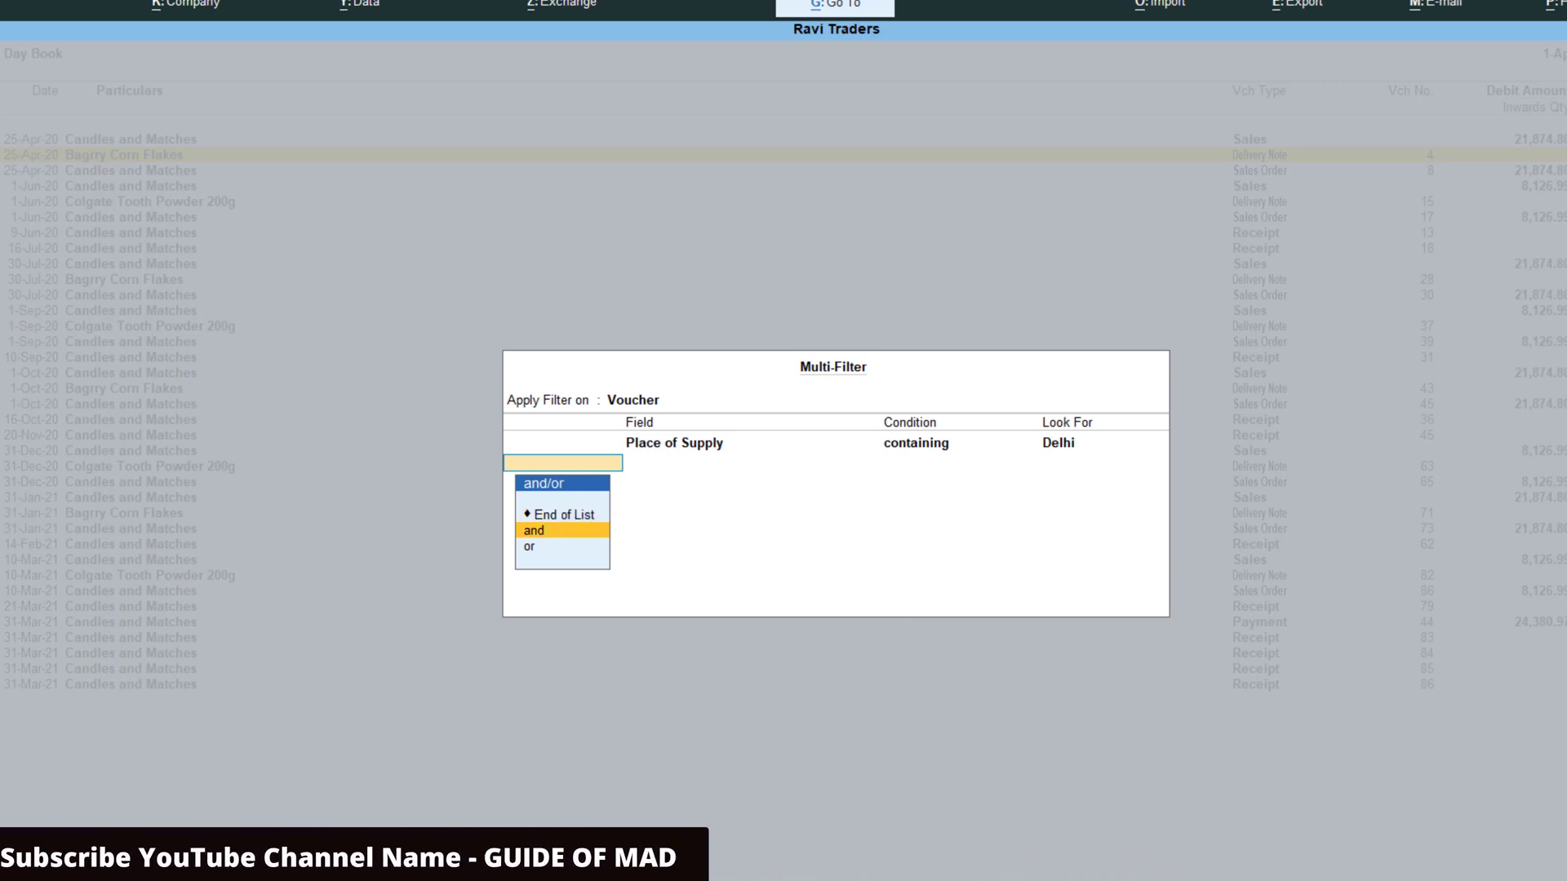
key(Return)
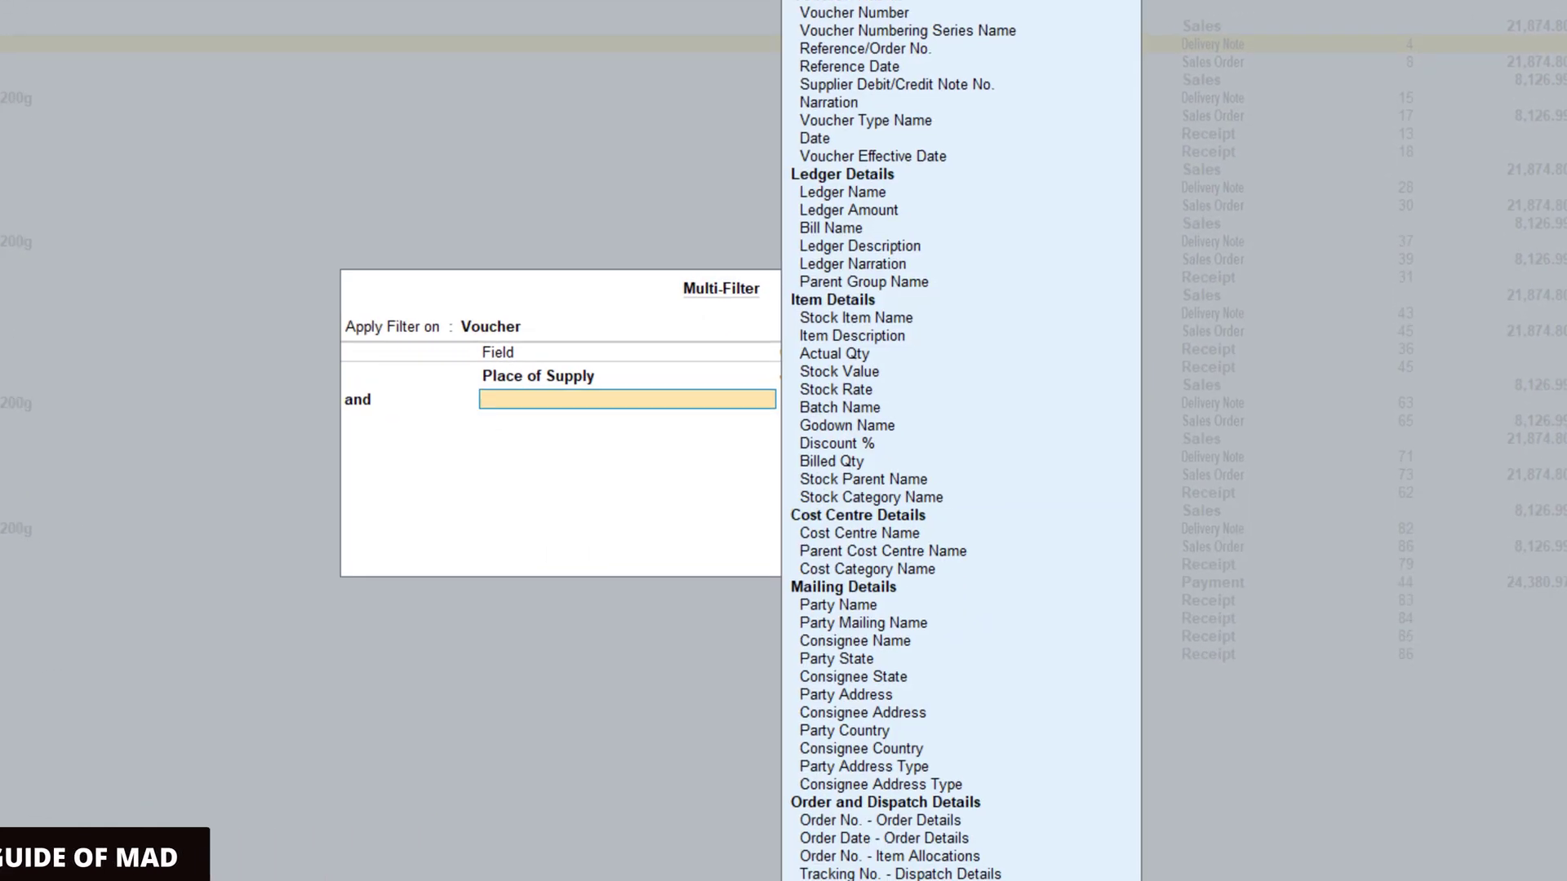
key(Down)
key(Down)
key(Down)
key(Down)
key(Down)
key(Down)
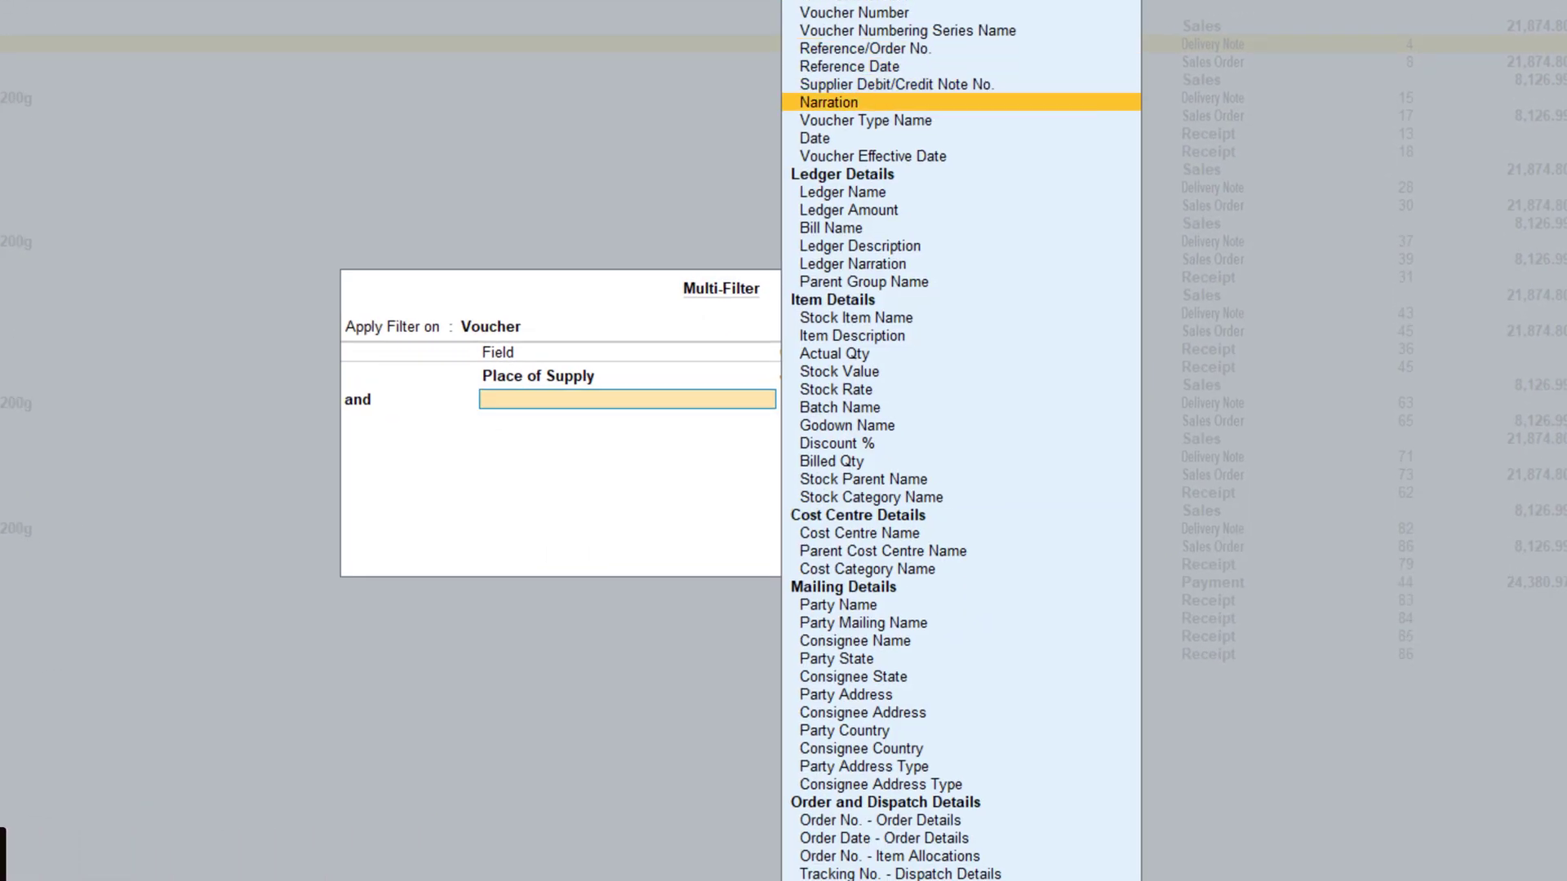
key(Down)
key(Down)
key(Down)
key(Down)
key(Down)
key(Down)
key(Down)
key(Up)
key(Up)
key(Up)
key(Up)
key(Up)
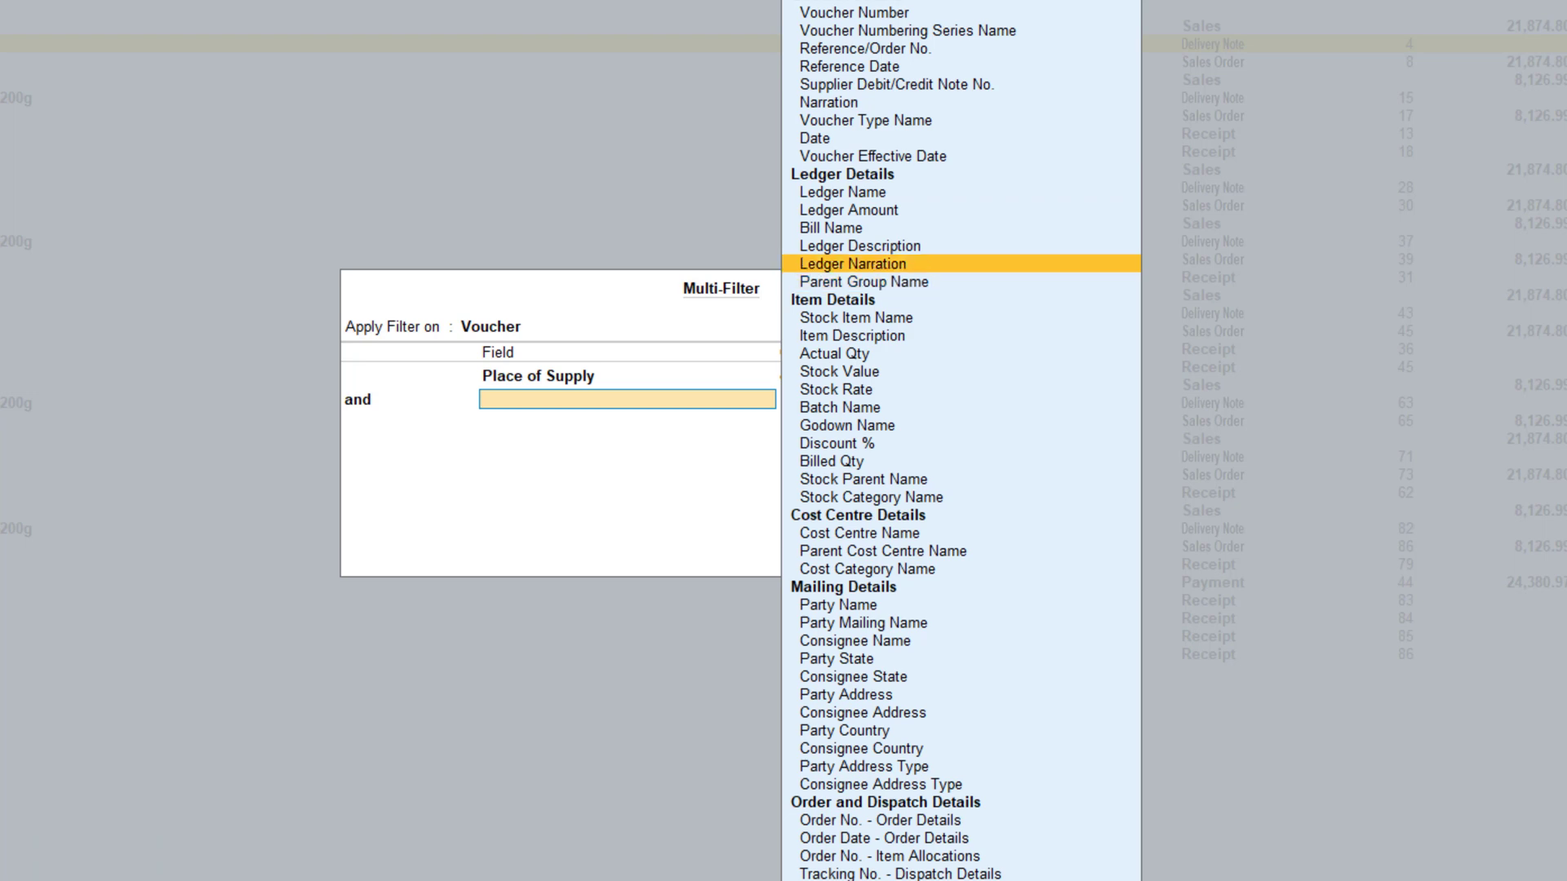
key(Up)
key(Up)
key(Return)
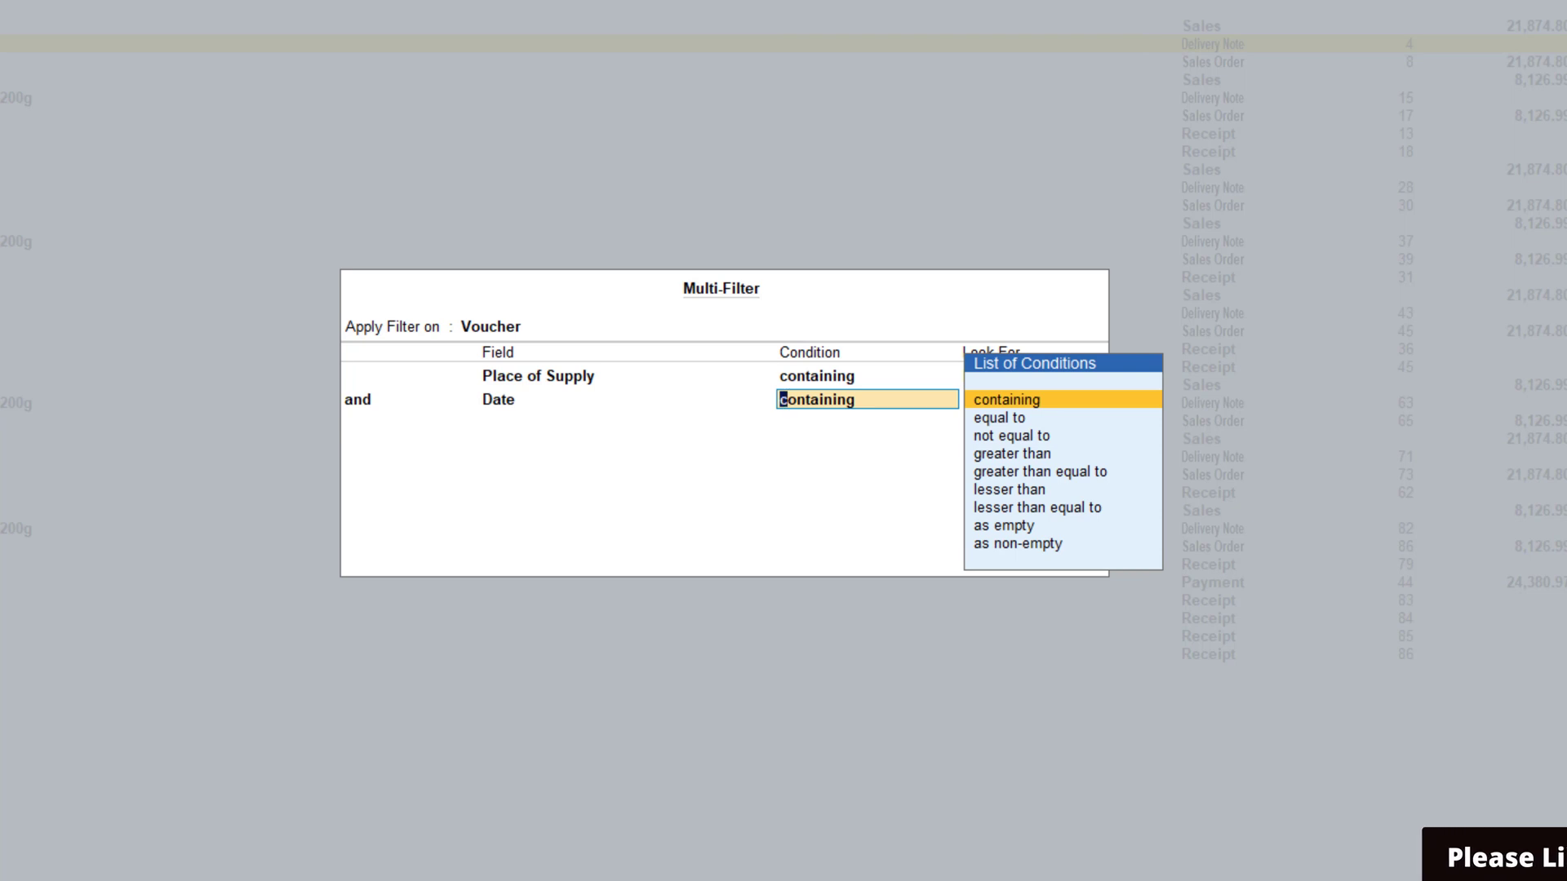
Make the Date condition equal to 1-Jun-2020 and apply the filter to the Day Book
key(Down)
key(Return)
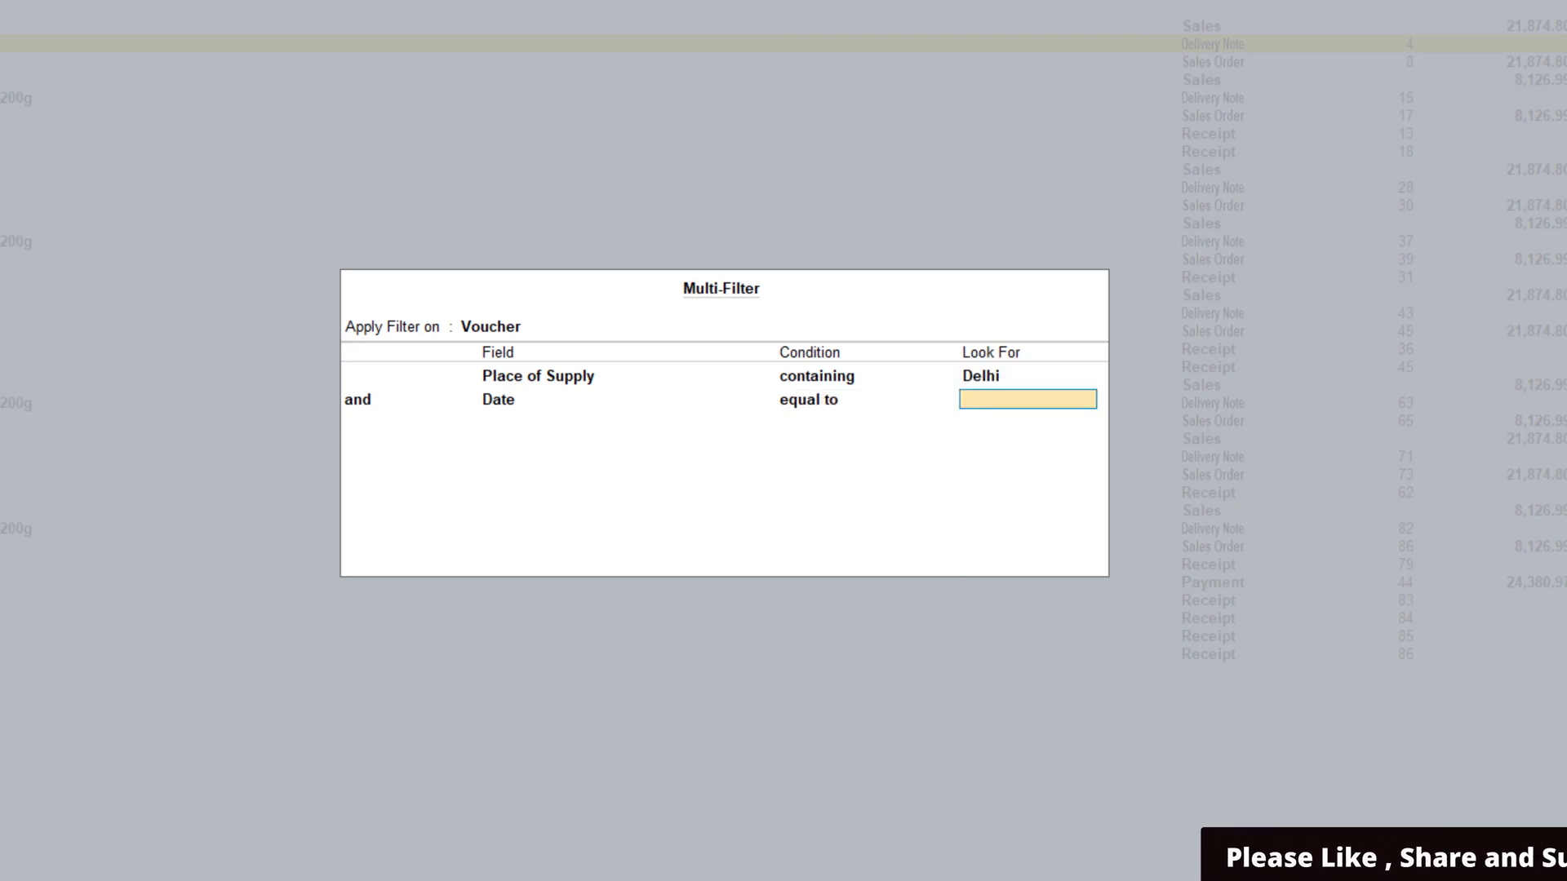
text(1-)
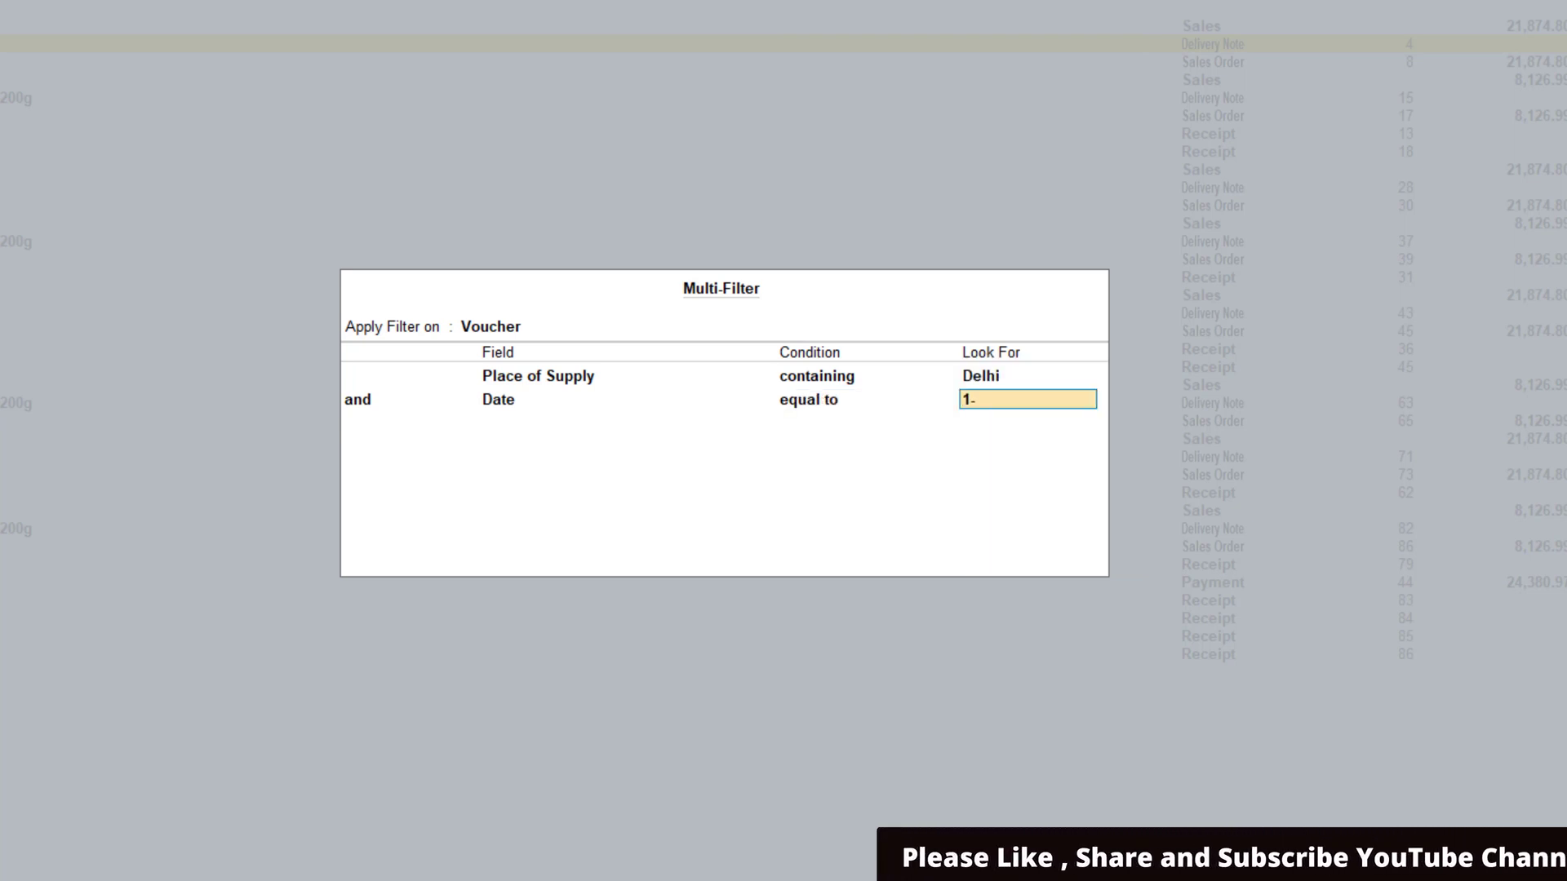
text(Jun-2020)
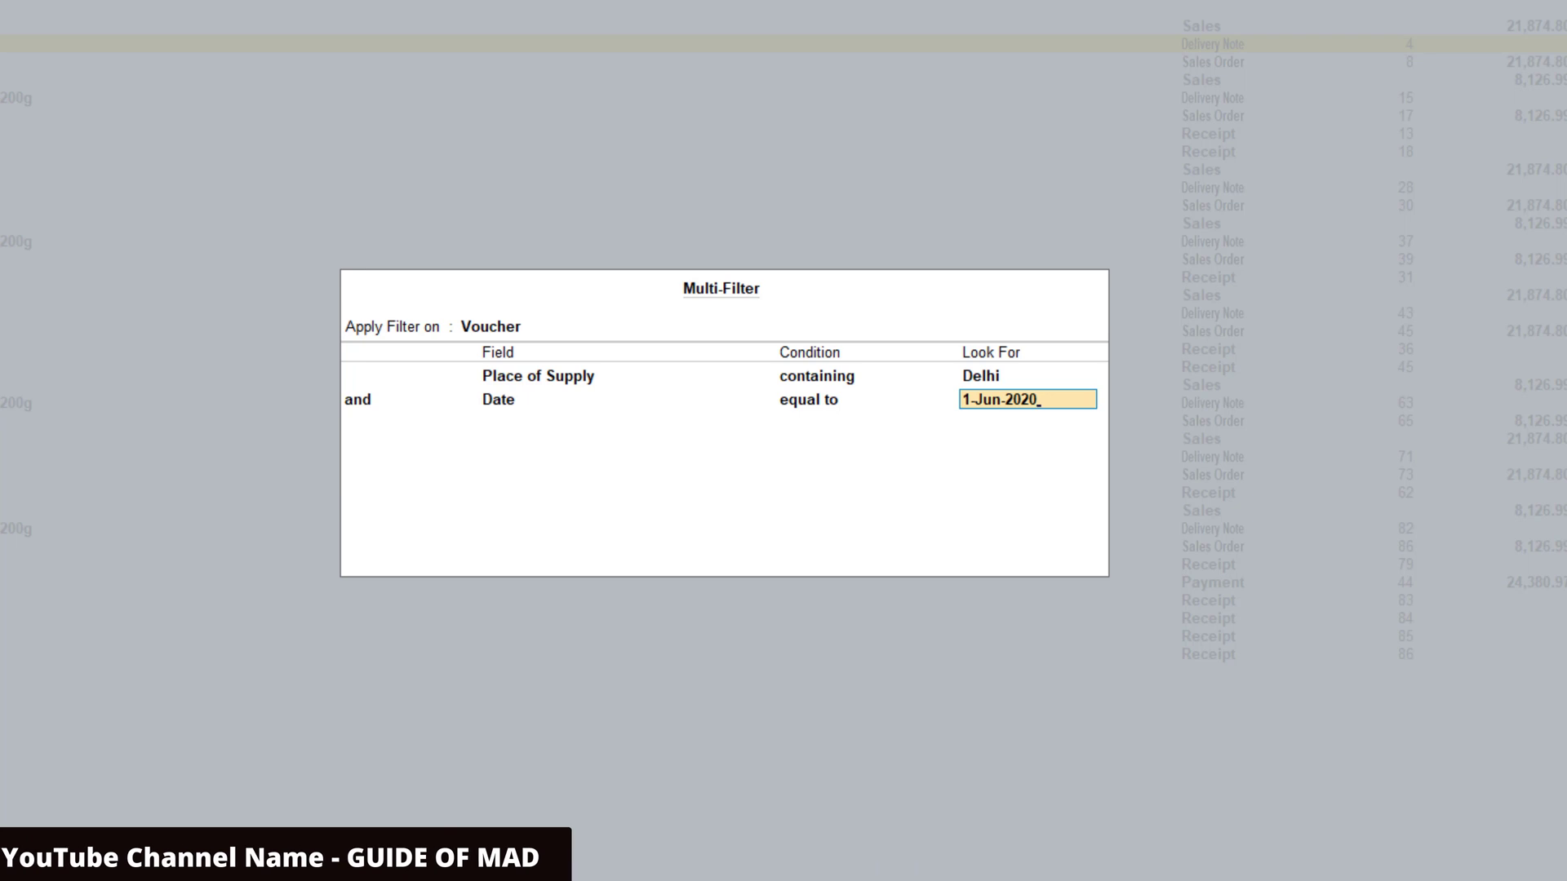
key(Return)
key(Return)
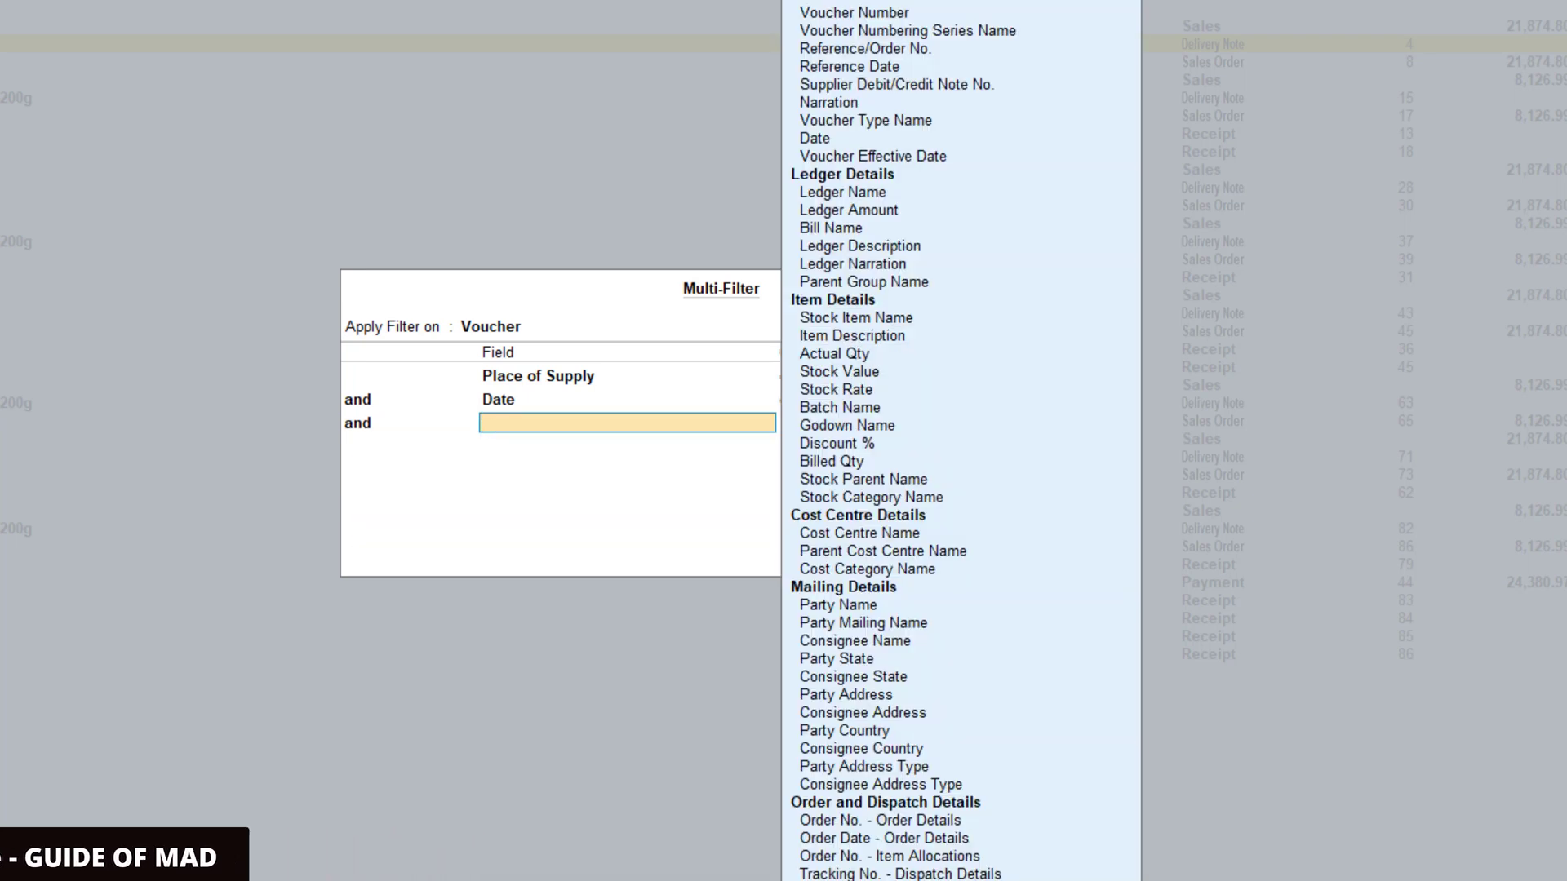
key(Return)
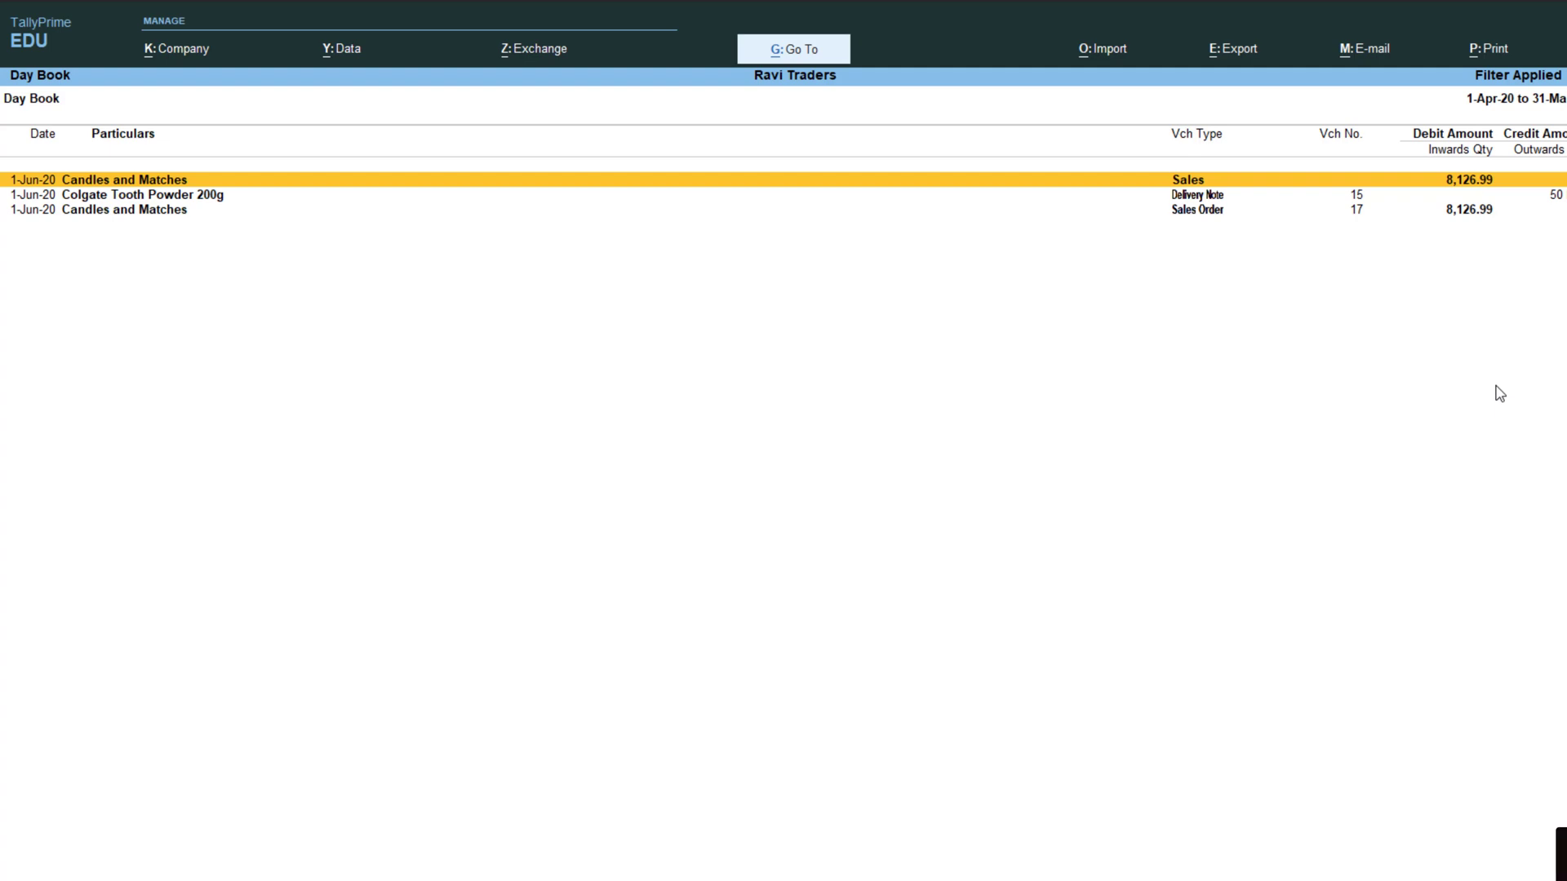
Examine the filter details of the 1-Jun-20 Candles and Matches sales voucher and close them
key(alt+t)
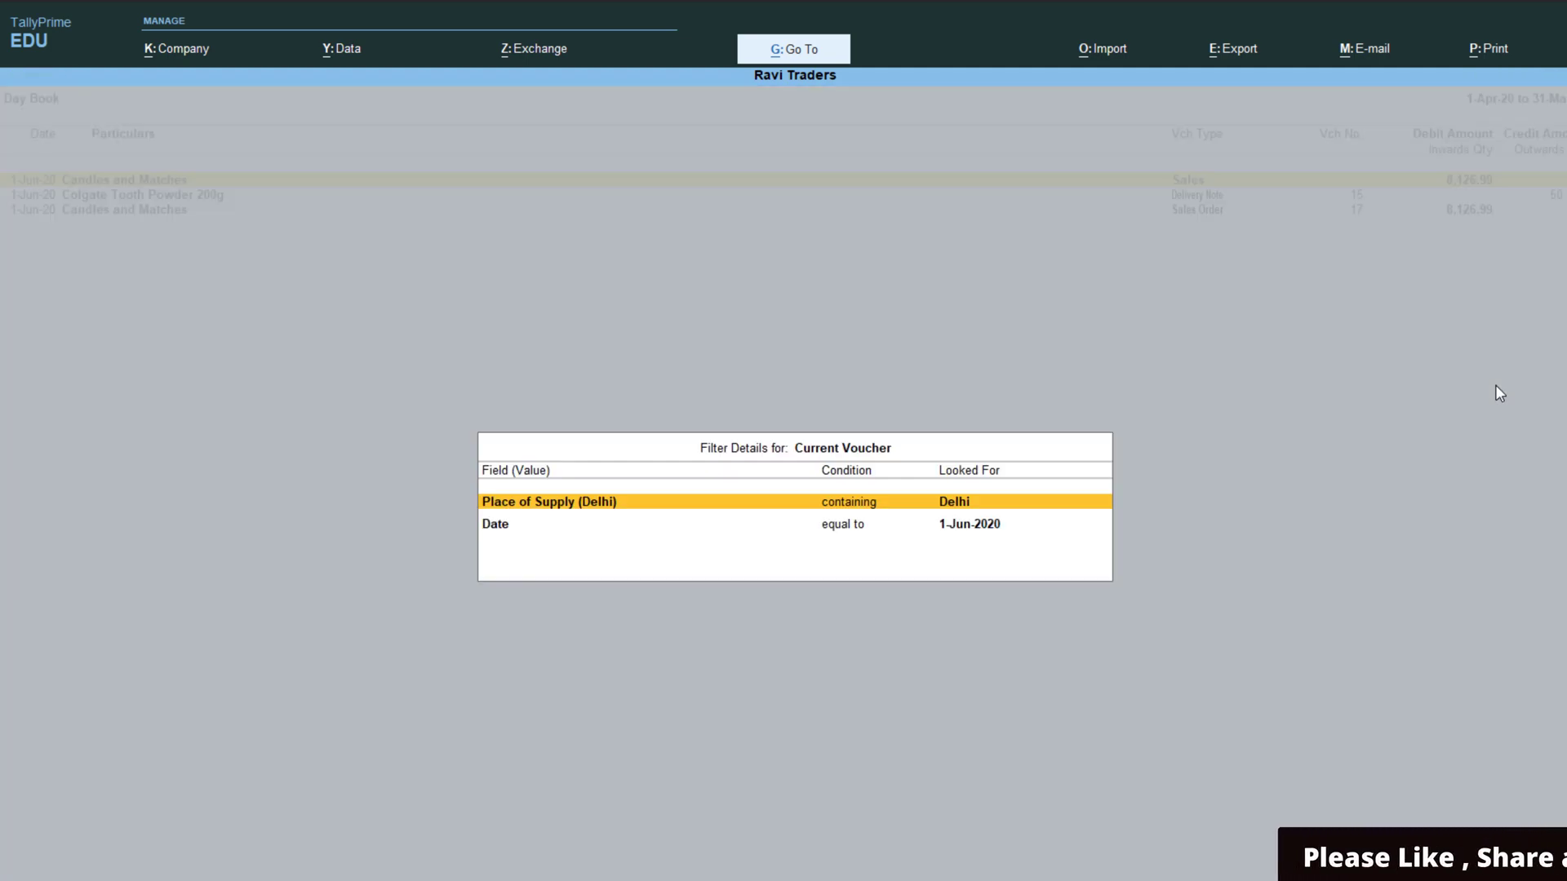
key(Down)
key(Up)
key(Escape)
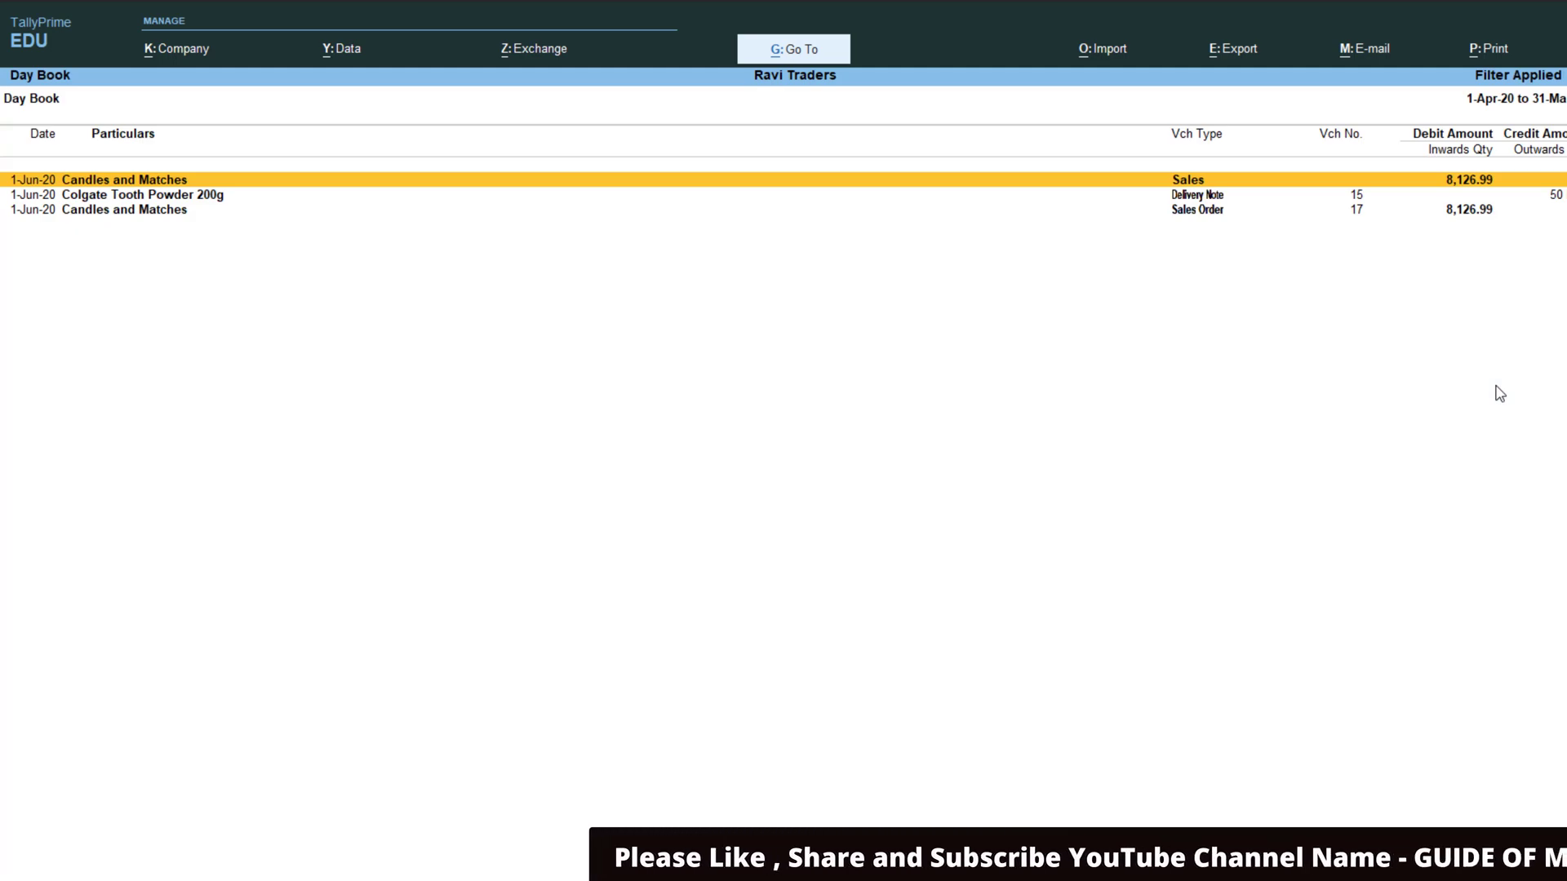
Open the Advanced Filter for editing and clear the Date field of the second voucher condition
key(ctrl+e)
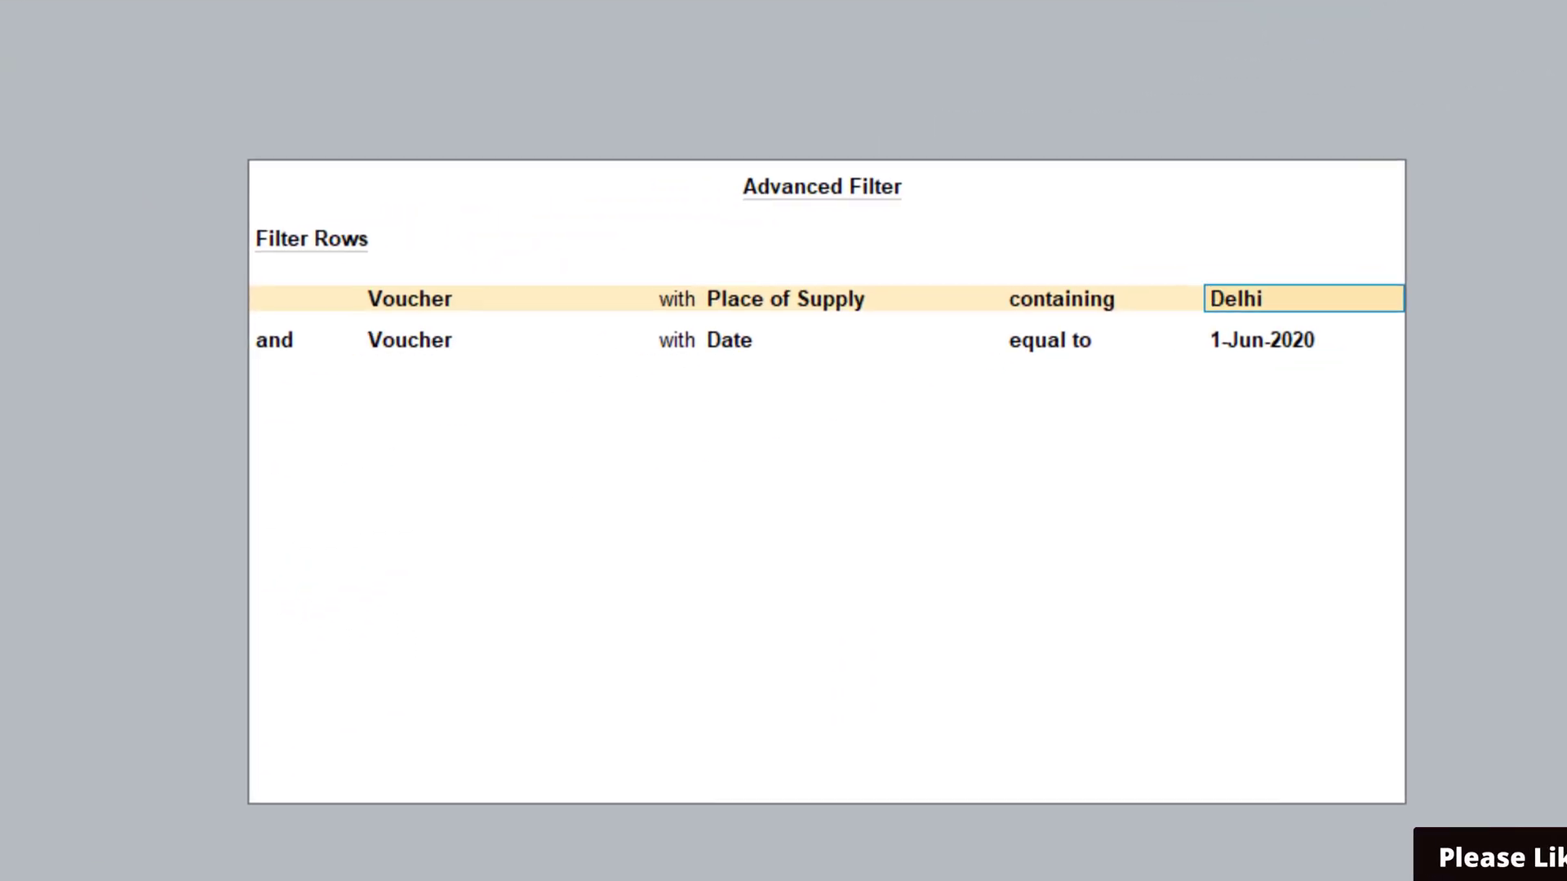
key(Return)
key(Return)
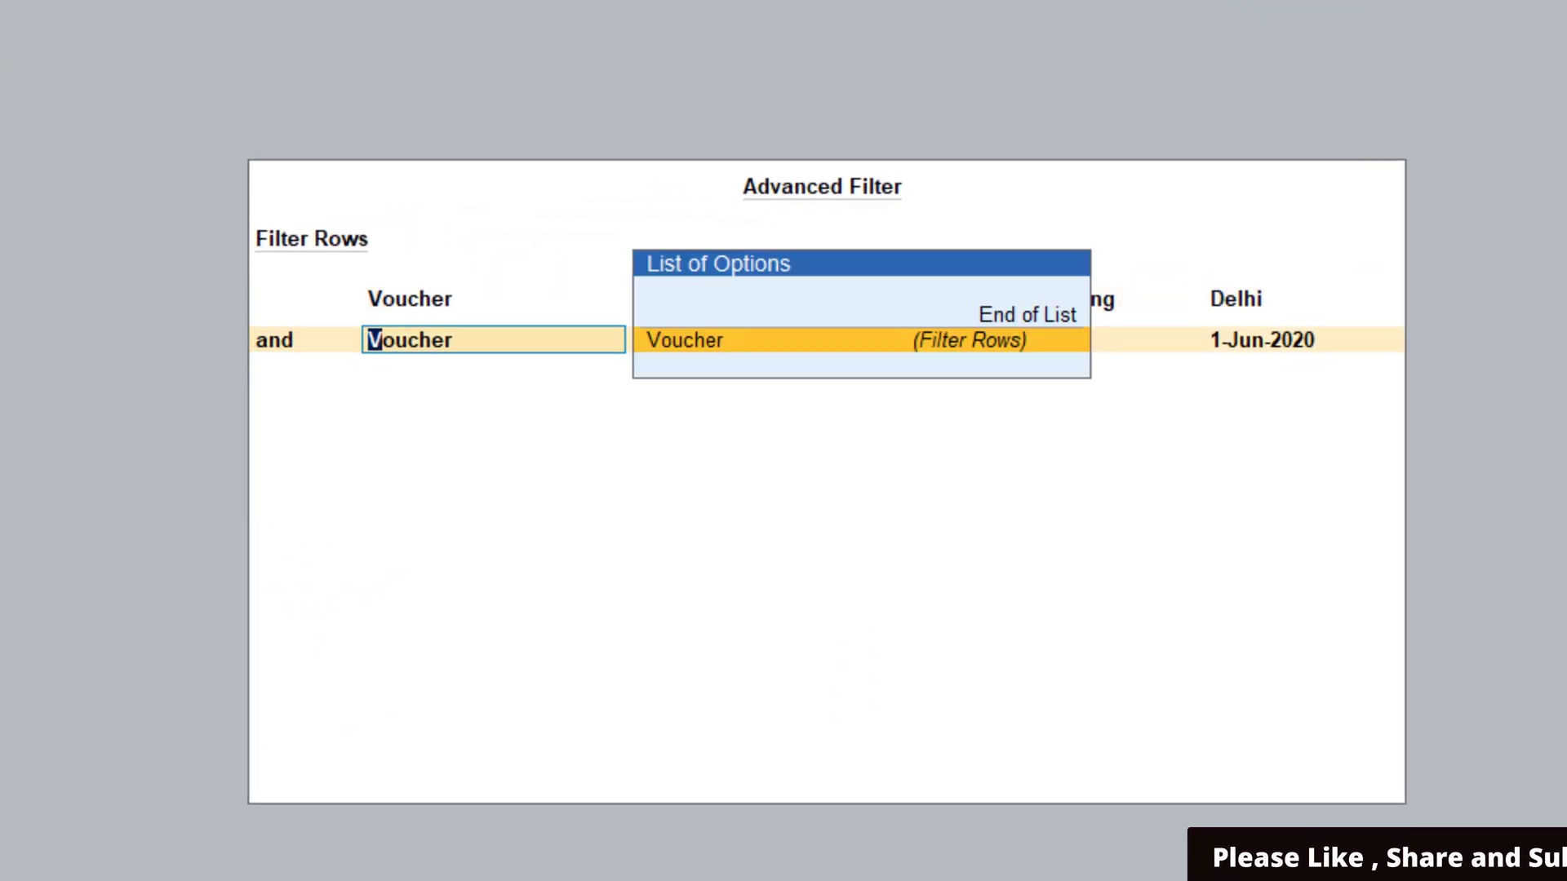
key(Return)
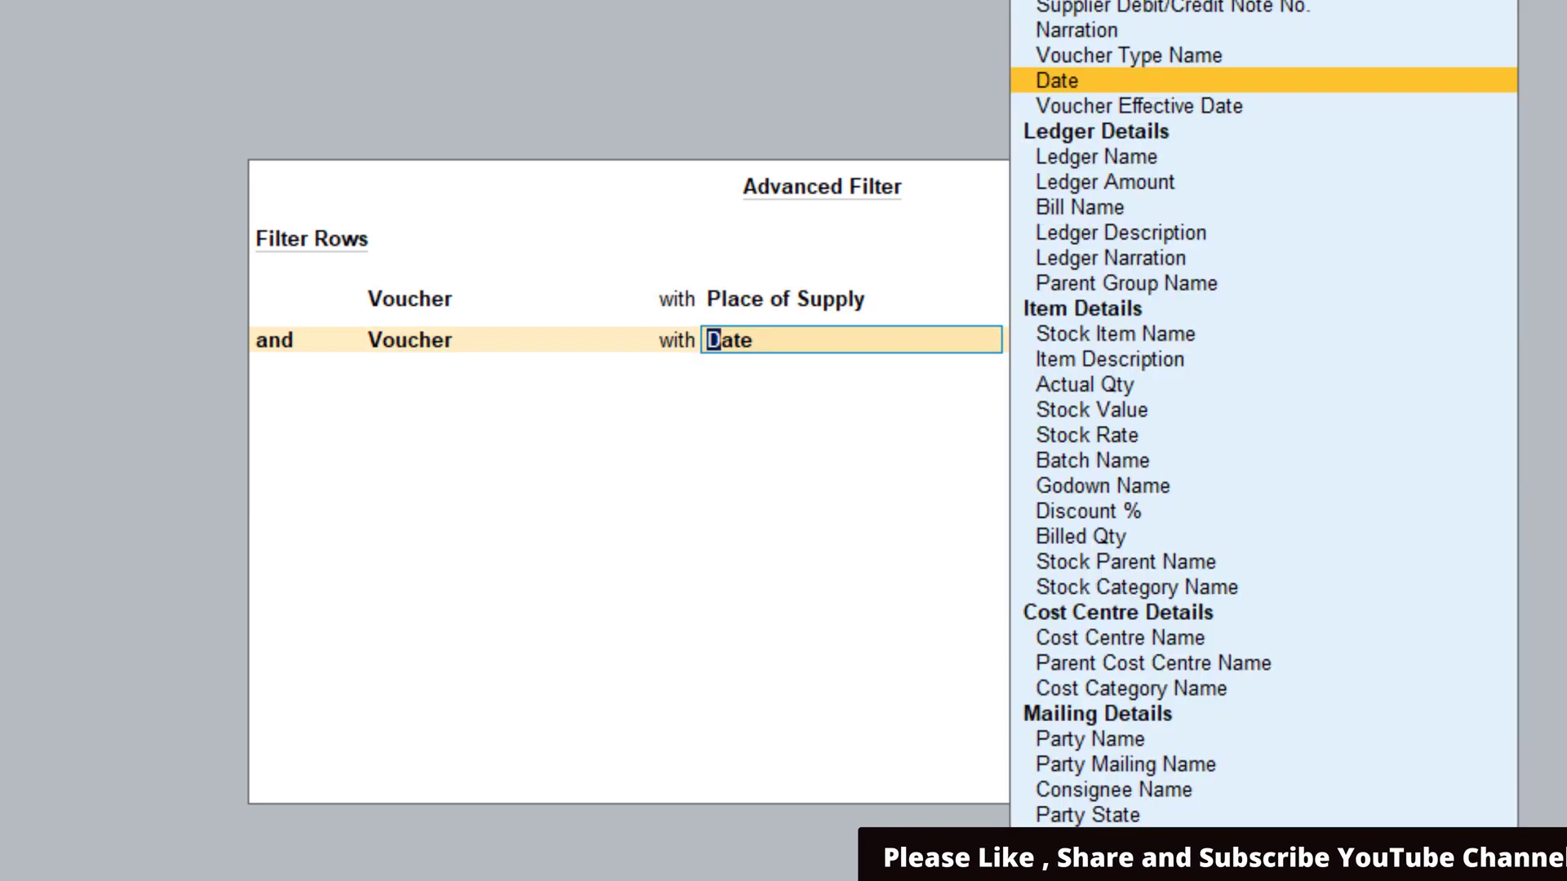
key(Up)
key(BackSpace)
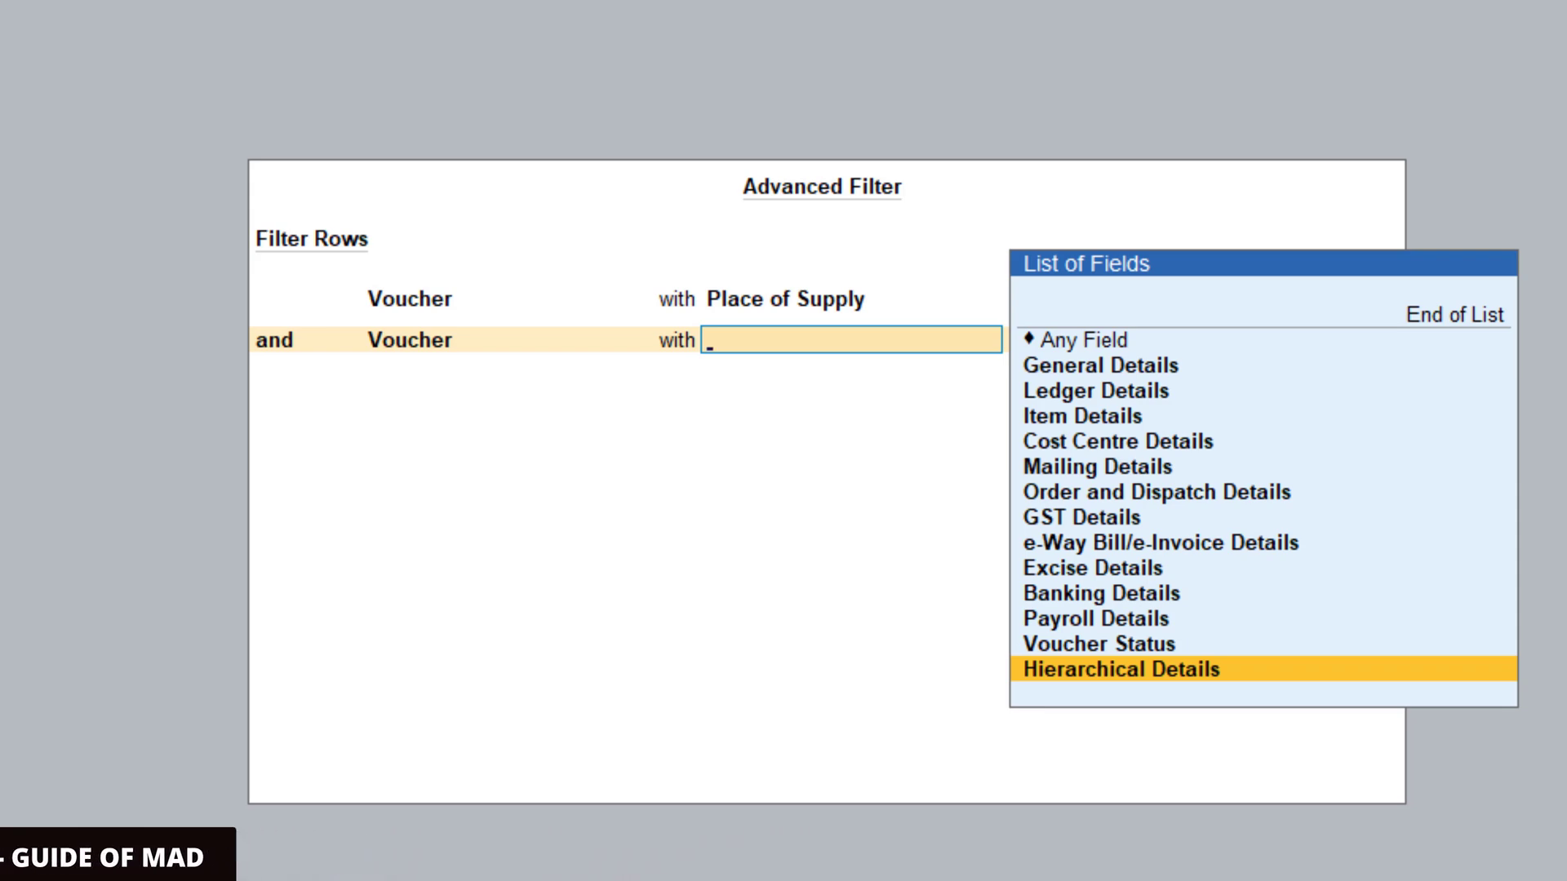
Expand the Hierarchical Details category, examine its fields from Ledgers to Attendance Types, and collapse it again
key(Return)
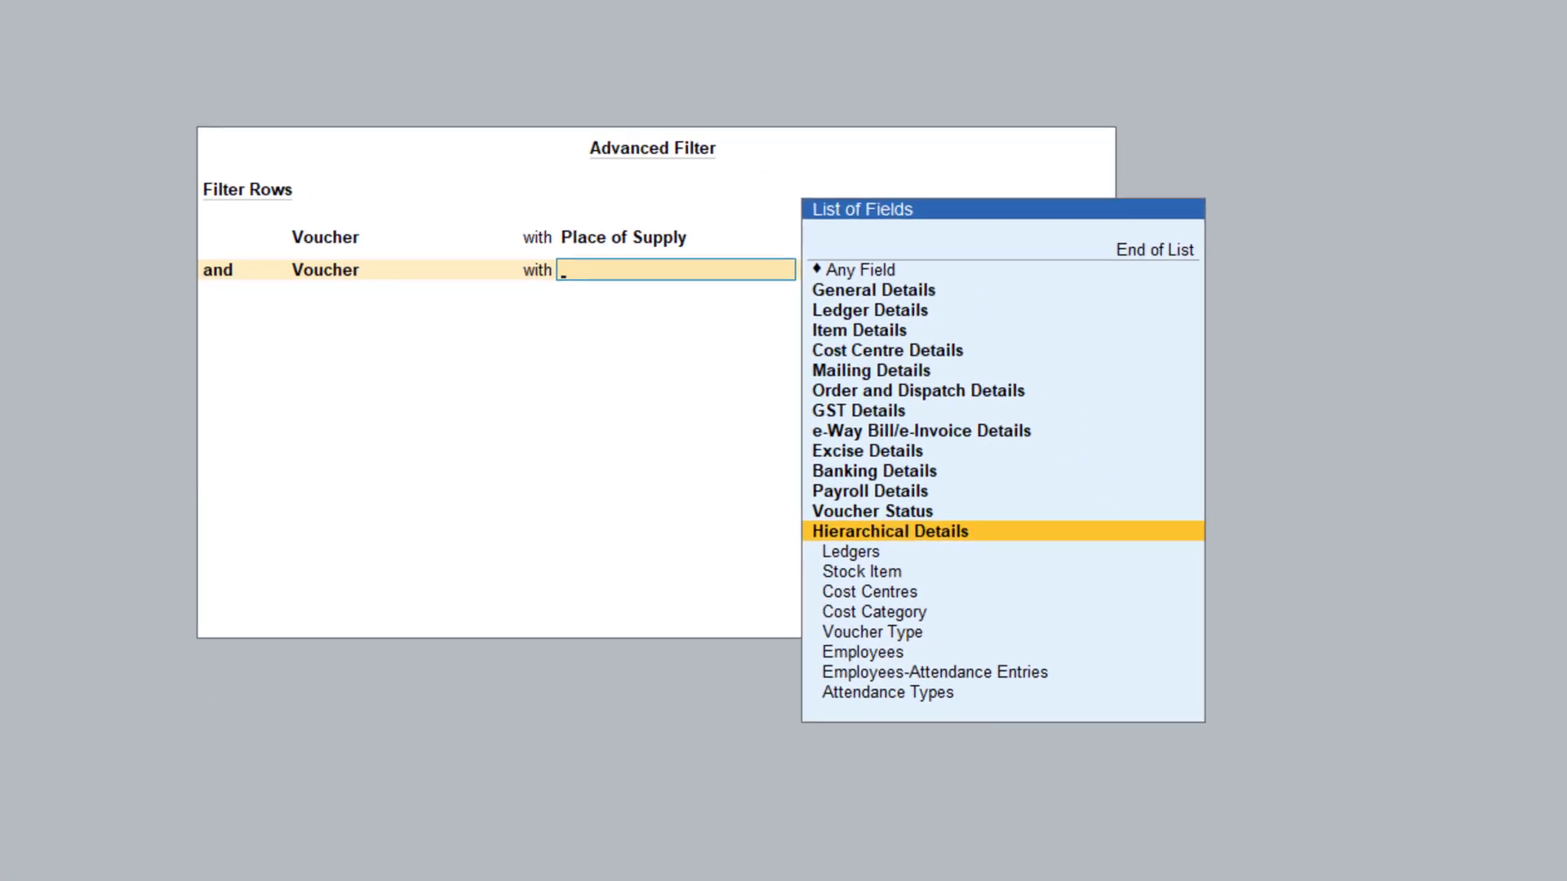
key(Up)
key(Up)
key(Up)
key(Up)
key(Up)
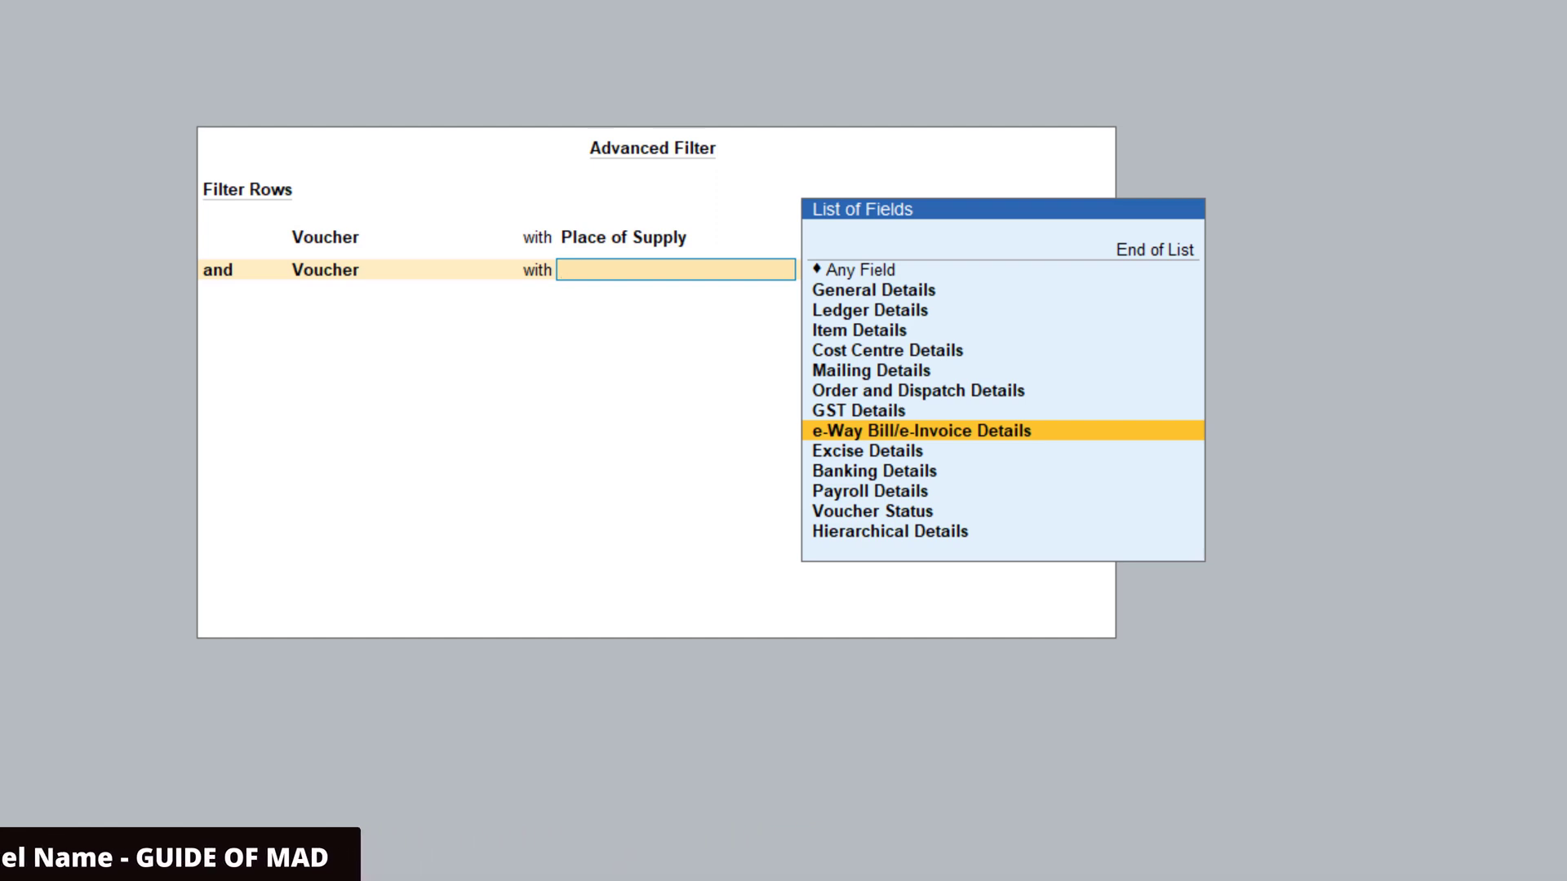
Expand the General Details category, examine its fields from Voucher Number to Voucher Effective Date, and collapse it again
key(Up)
key(Up)
key(Up)
key(Up)
key(Up)
key(Up)
key(Up)
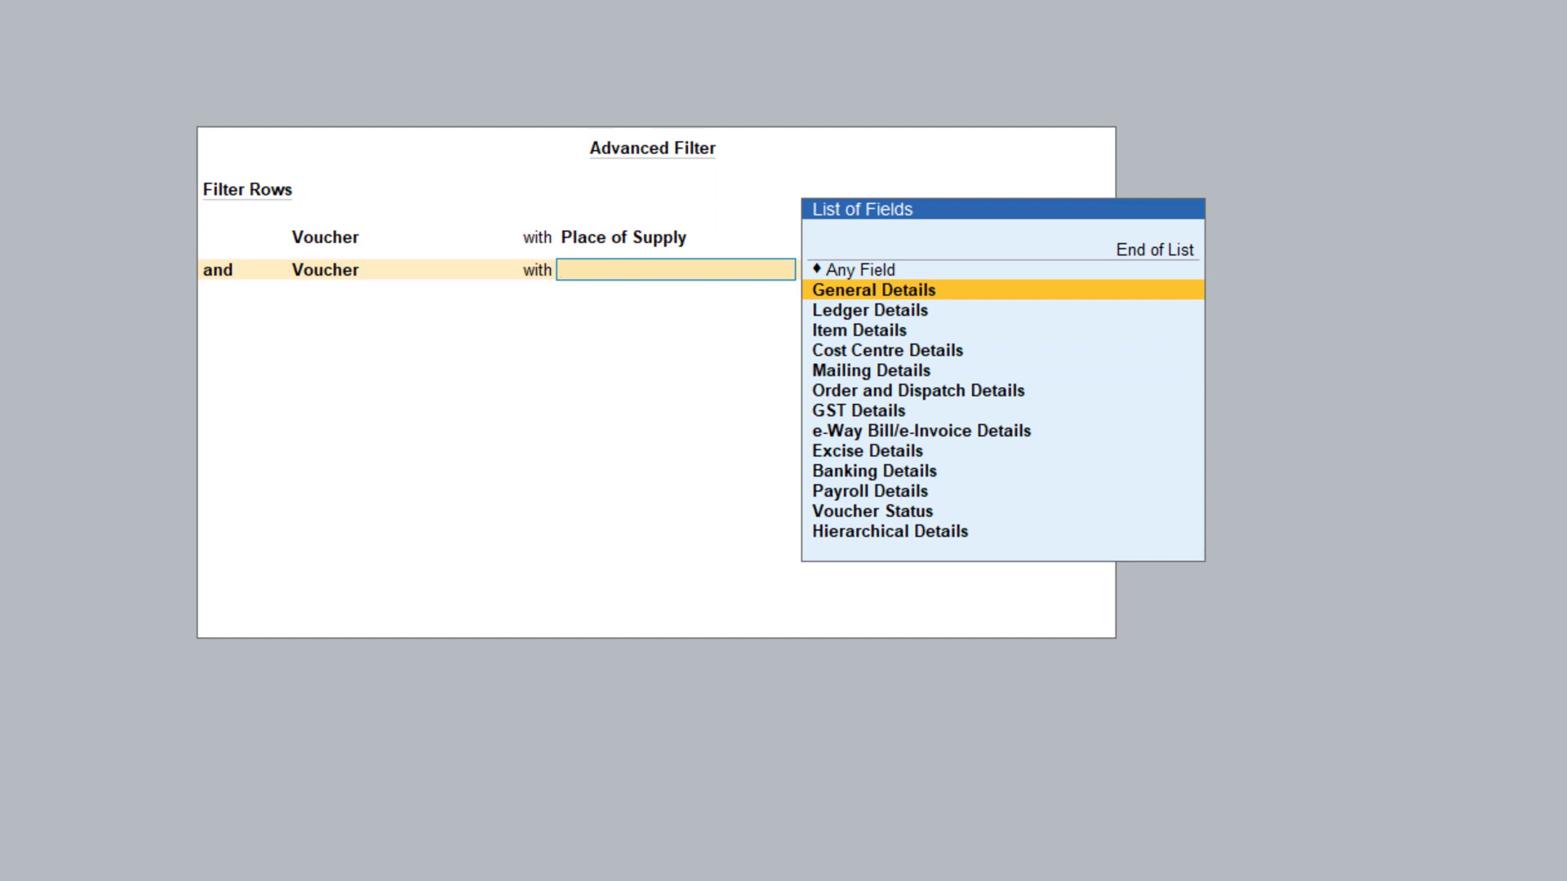
key(Return)
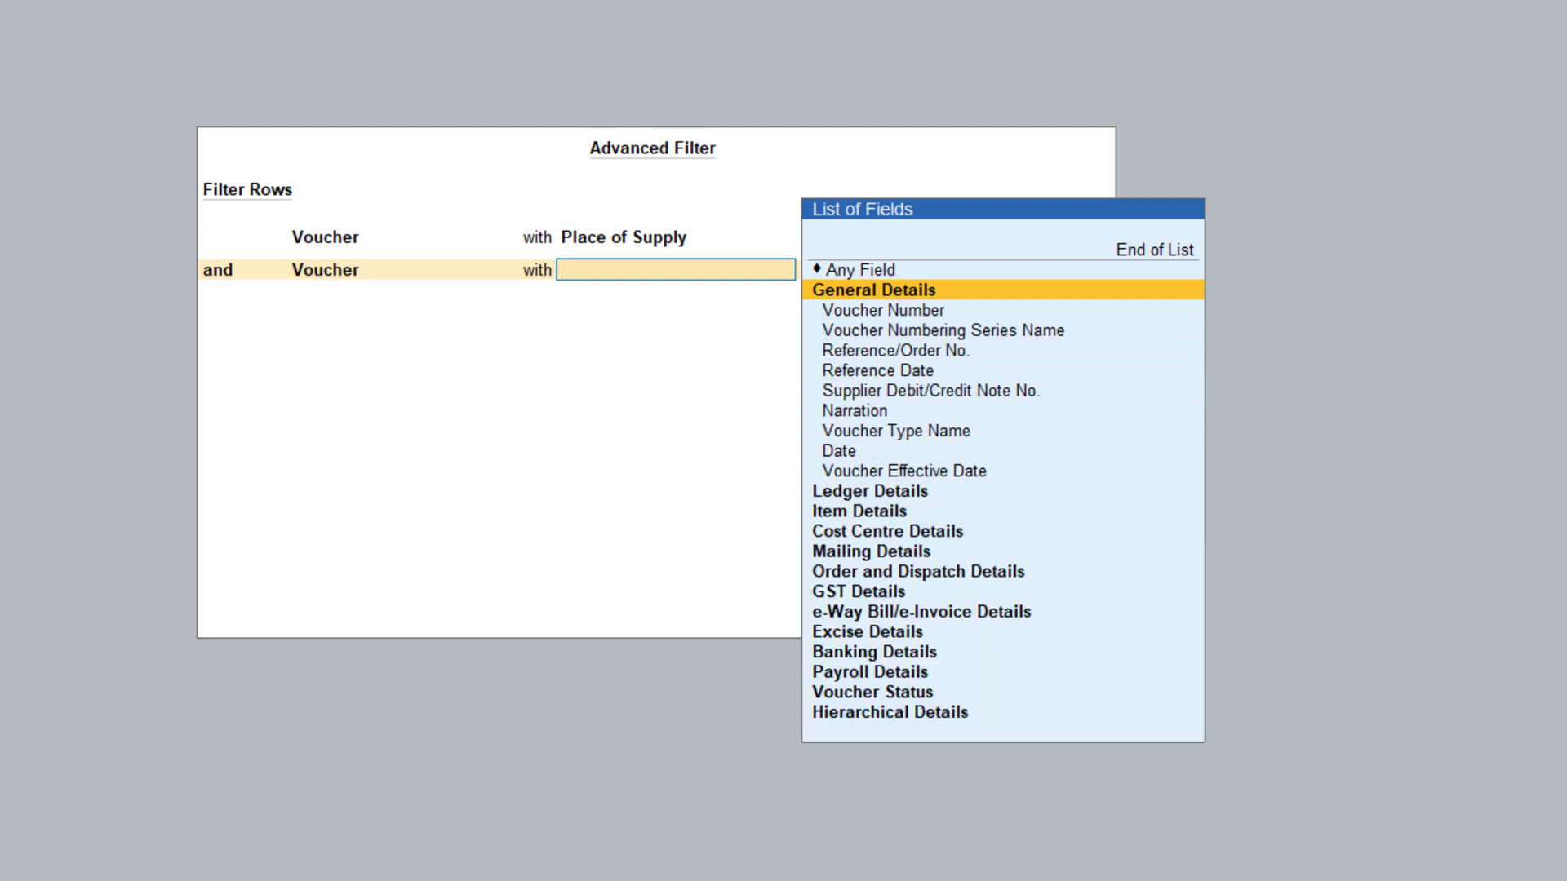
key(Return)
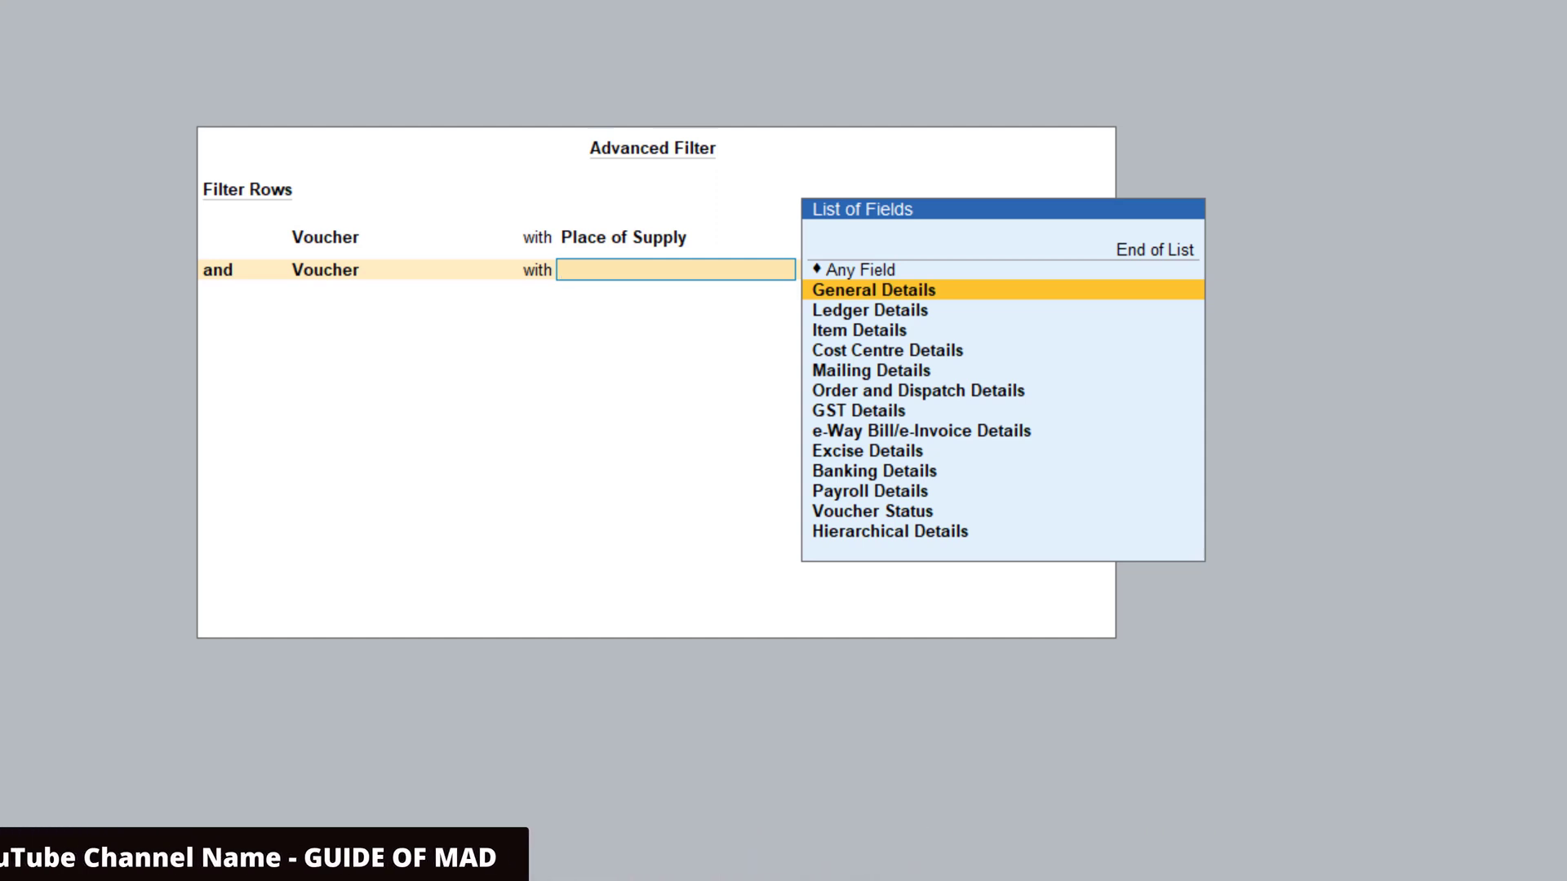
key(Return)
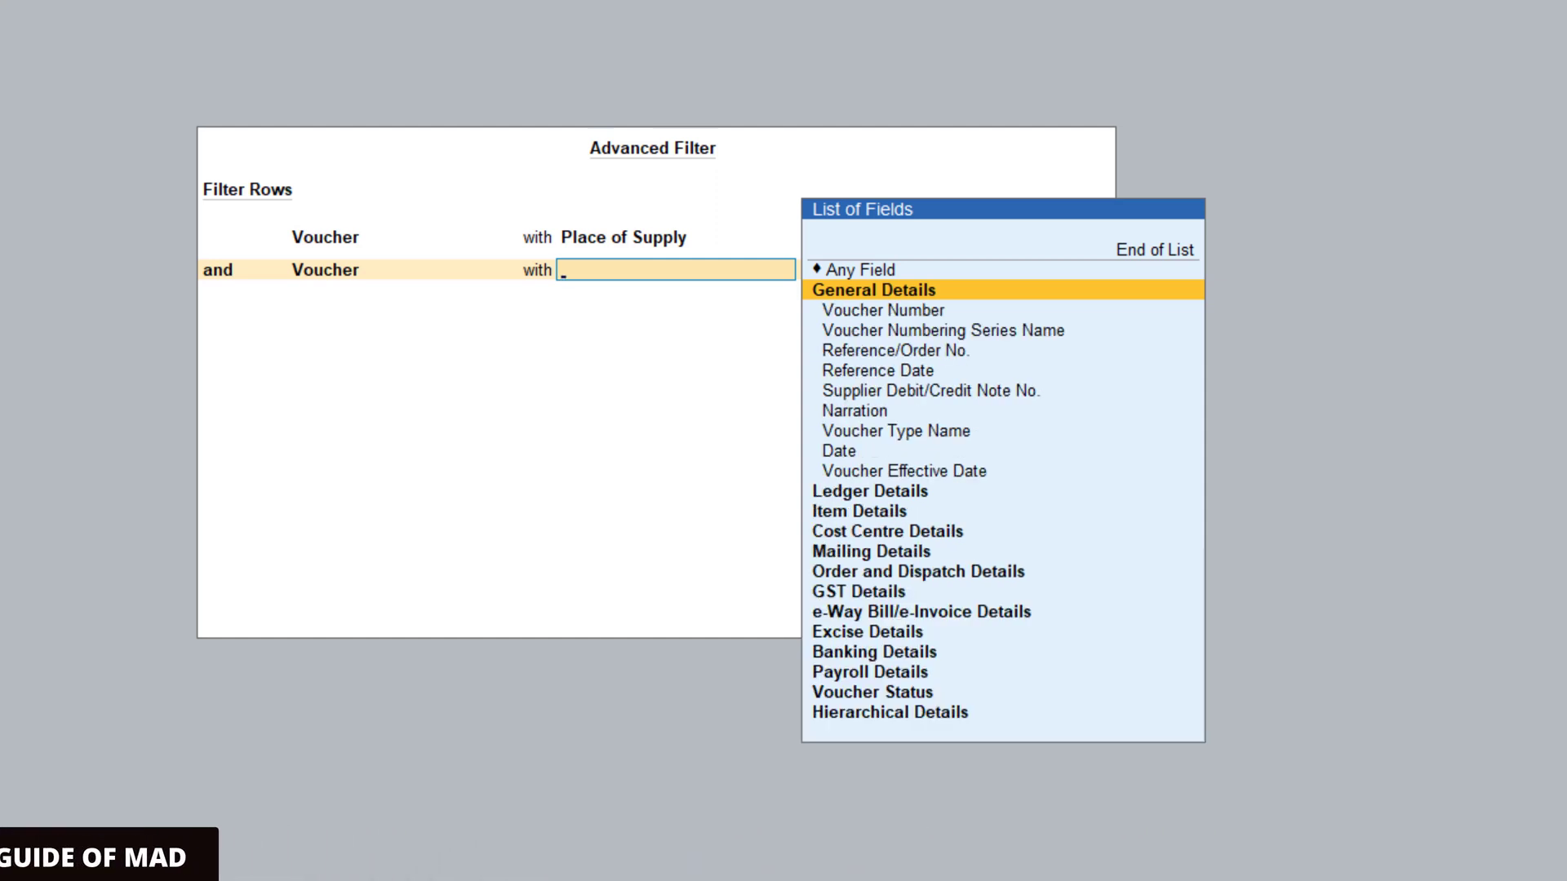
key(Down)
key(Down)
key(Down)
key(Down)
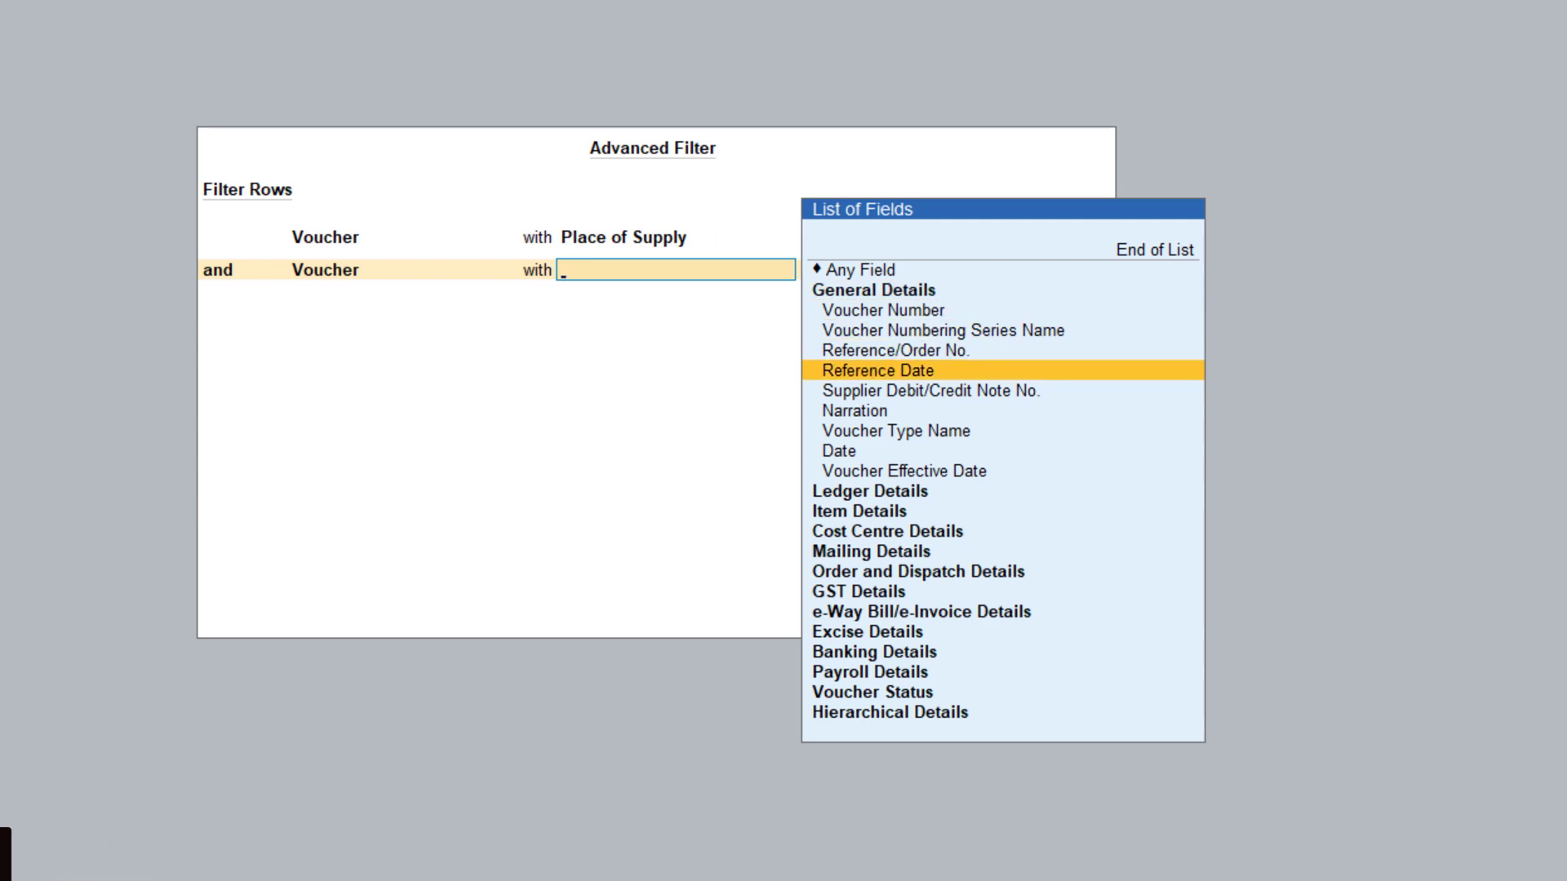
key(Up)
key(Up)
key(Up)
key(Up)
key(Return)
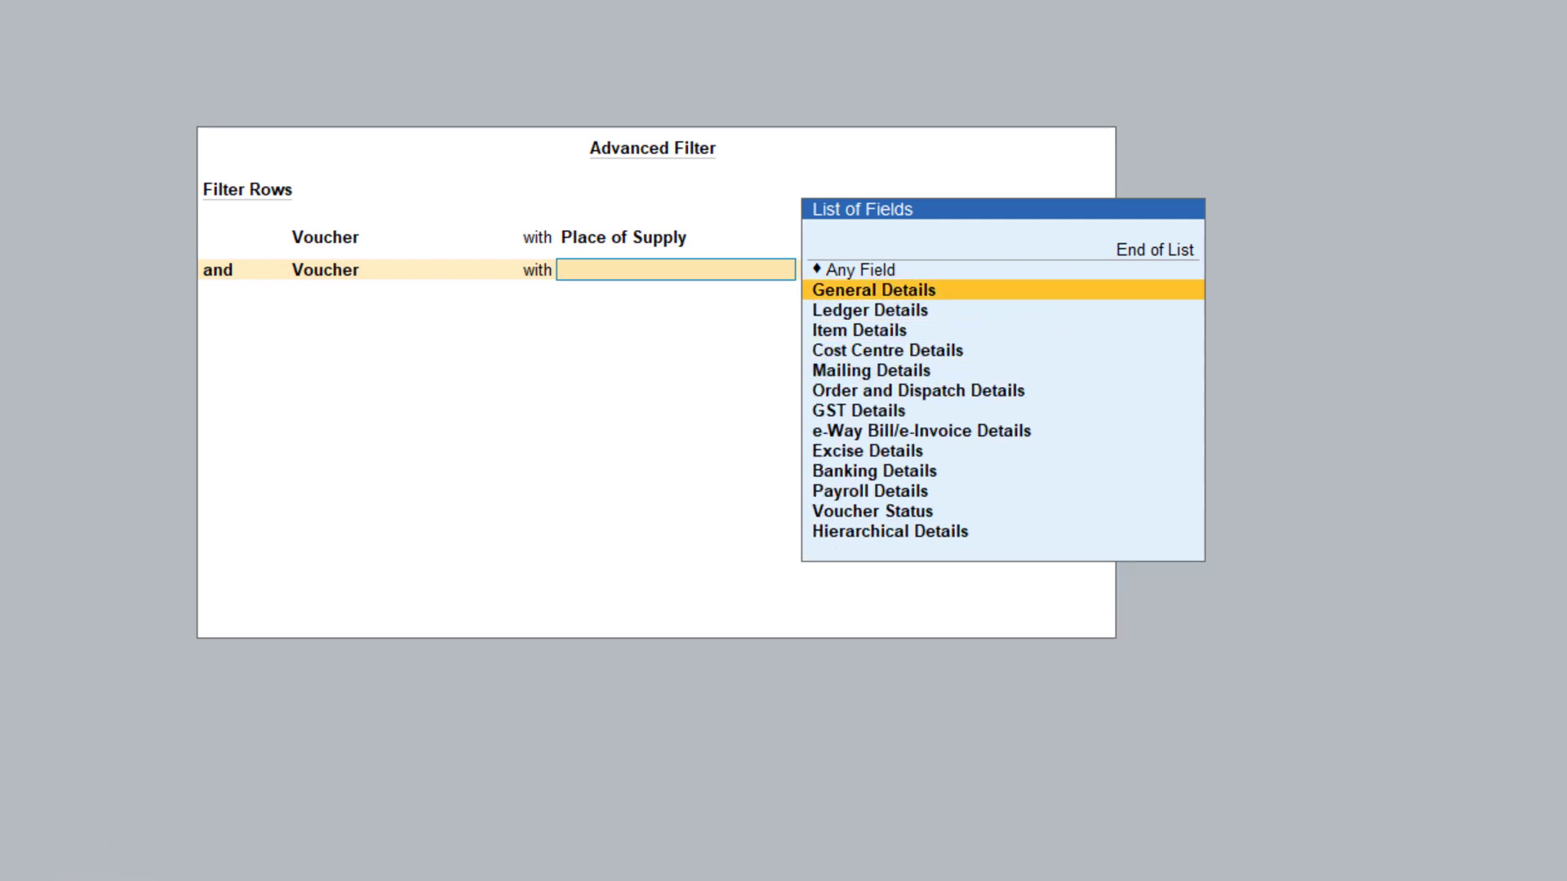
Set the second voucher condition to the Ledger Details field Ledger Amount greater than 30000
key(Down)
key(Return)
key(Down)
key(Down)
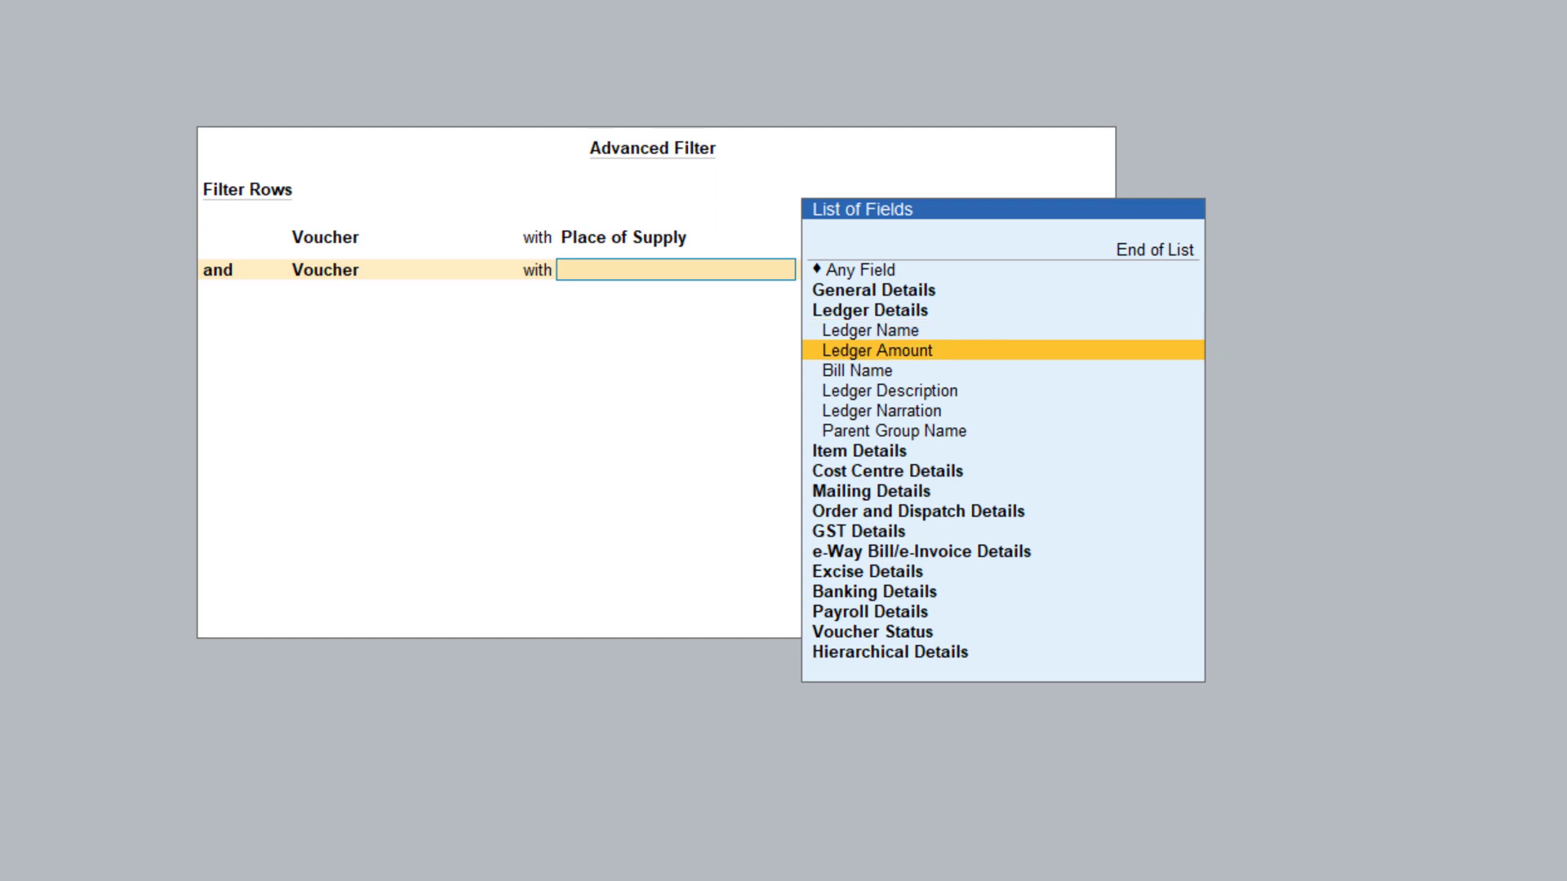
key(Return)
key(Down)
key(Down)
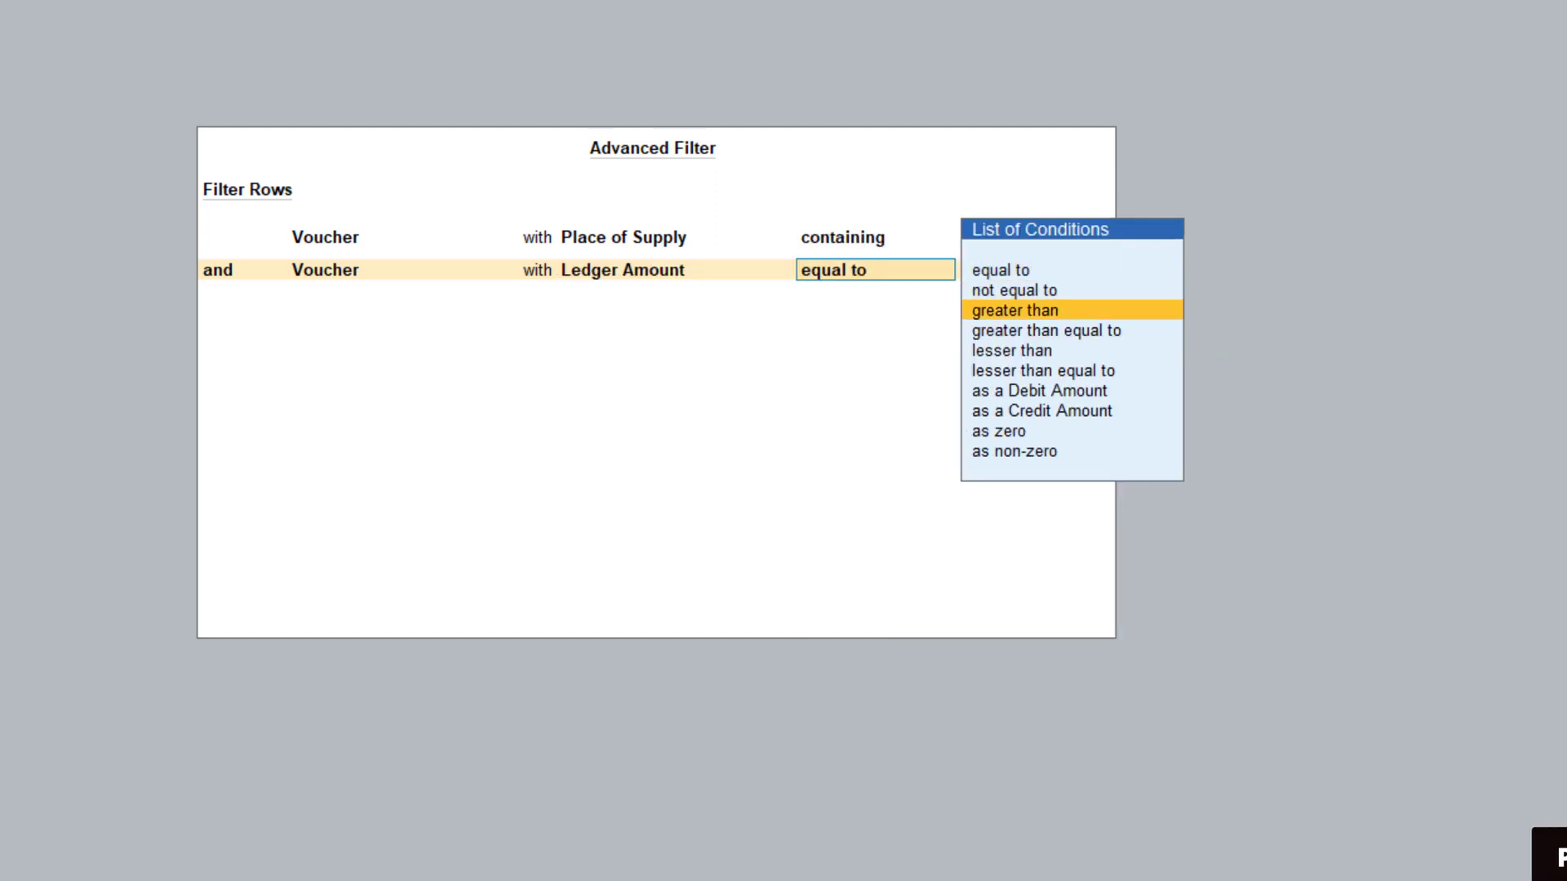
key(Return)
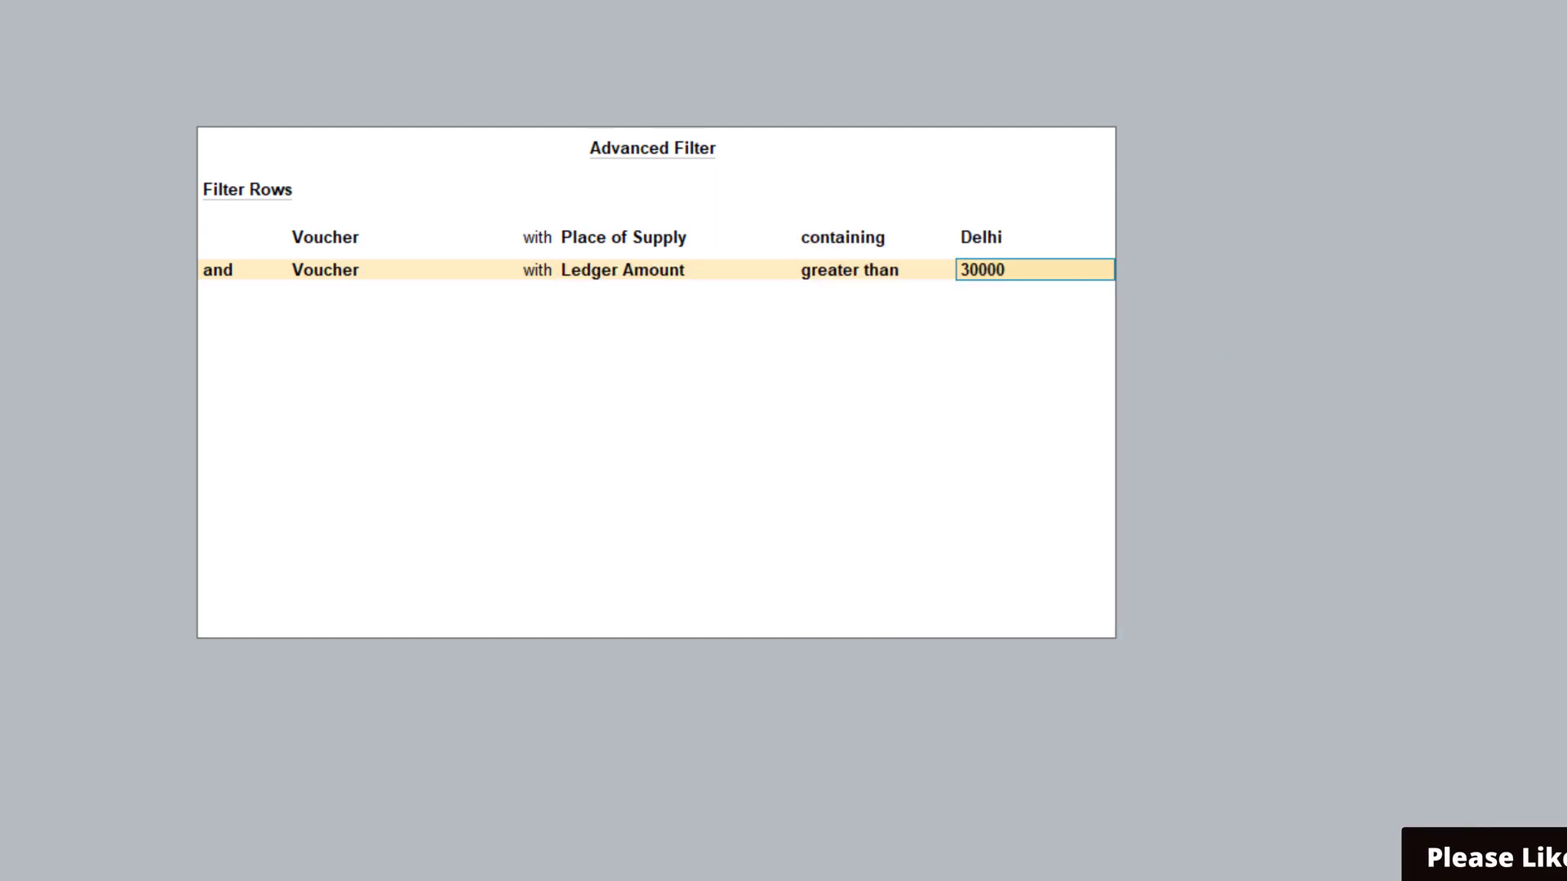
End the condition list to apply the Advanced Filter, and remove the filter from the Day Book again
key(Return)
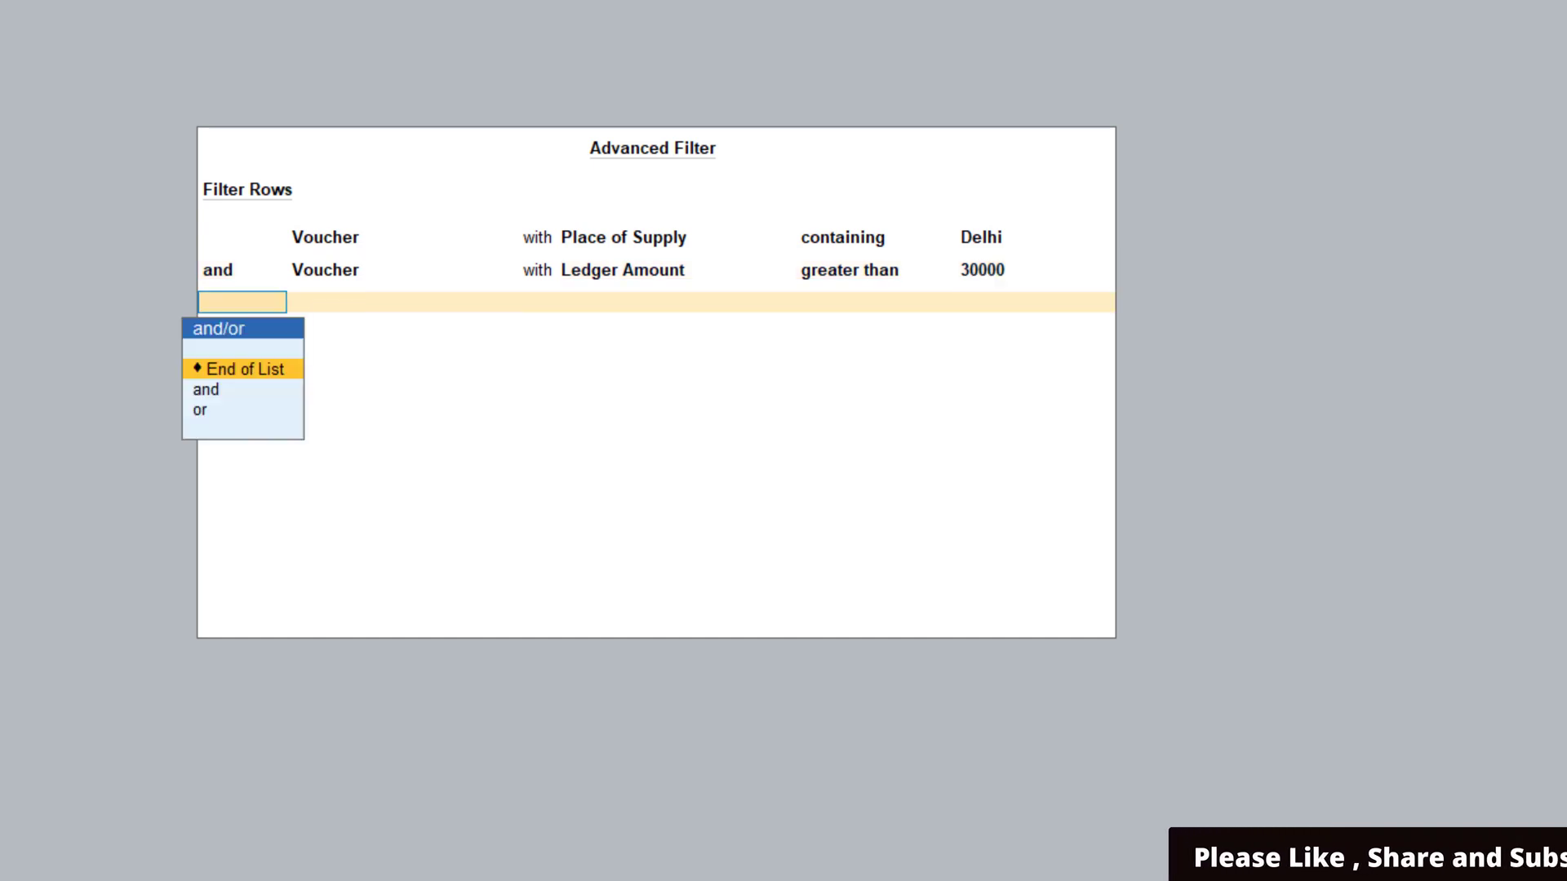
key(Return)
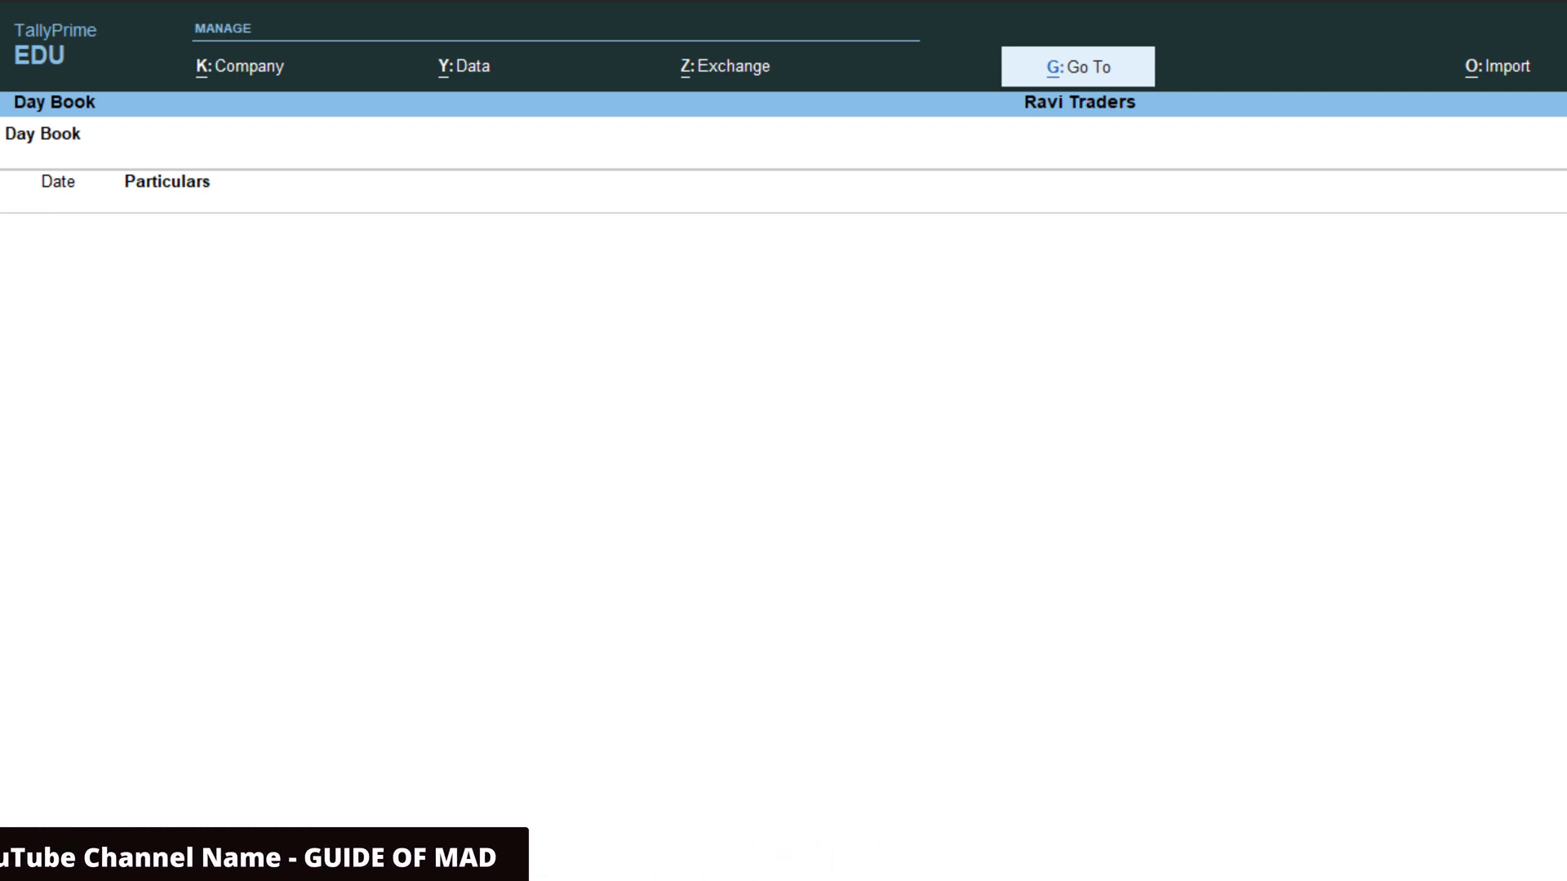
key(alt+F12)
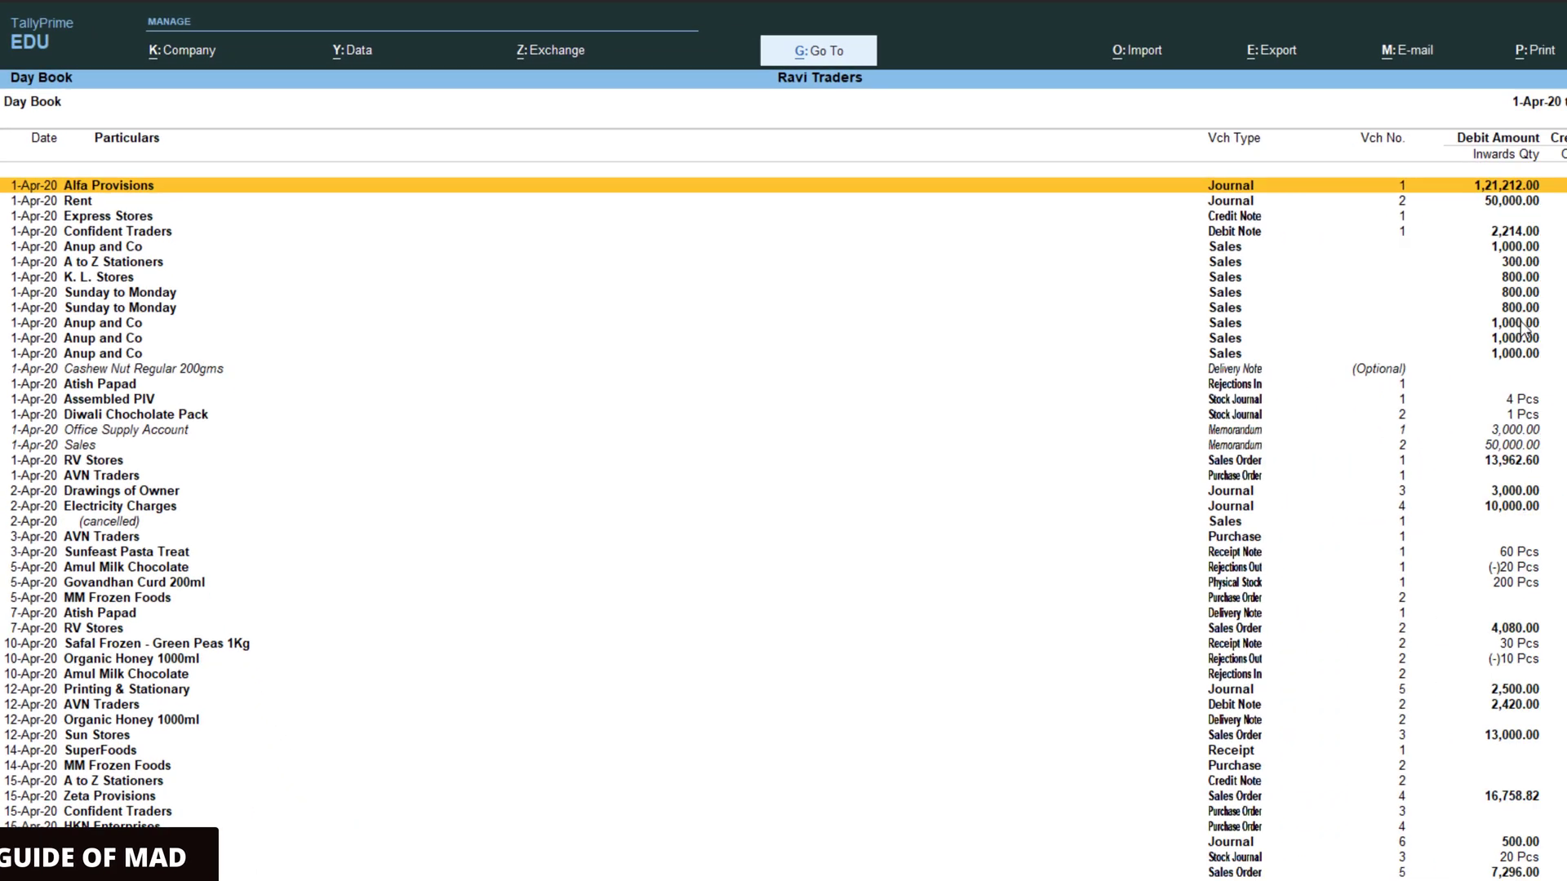